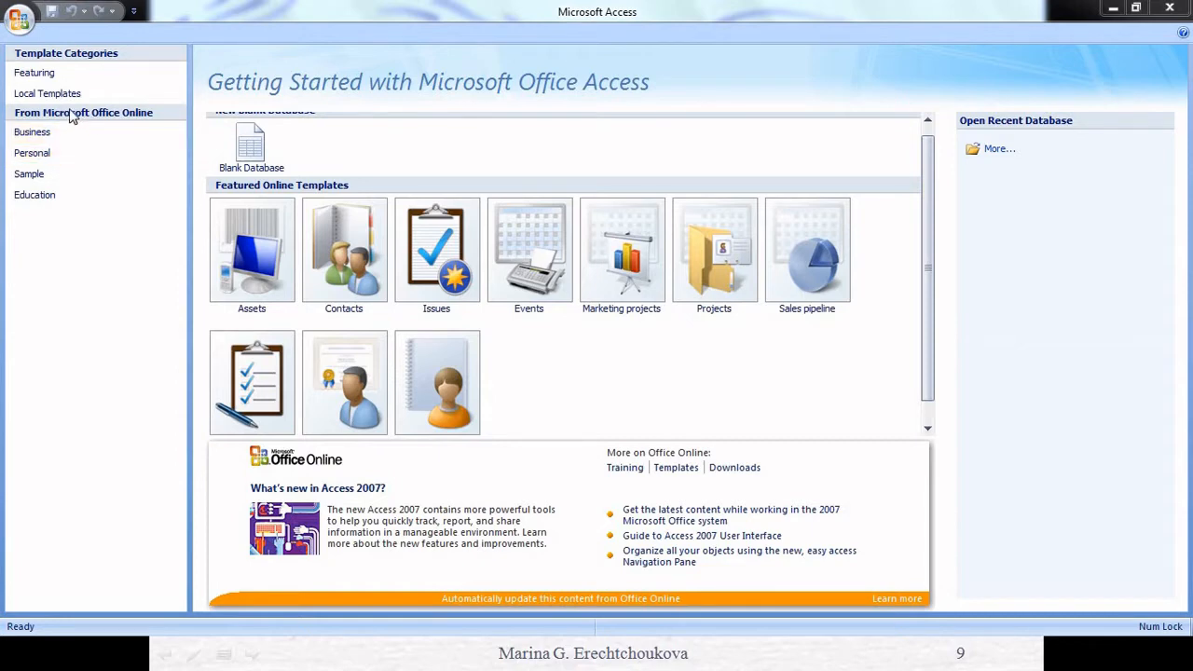
- Start a new blank database and check the browse dialog for its save location, leaving the Documents folder
left_click(56, 133)
left_click_drag(927, 148, 927, 134)
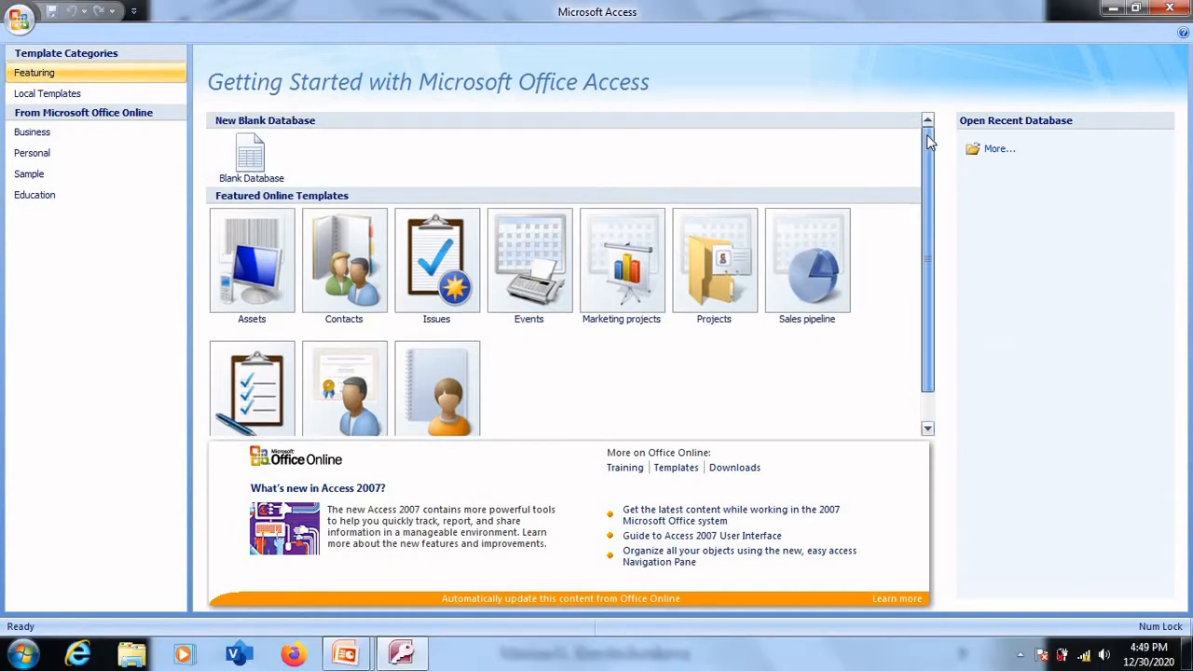
left_click(273, 158)
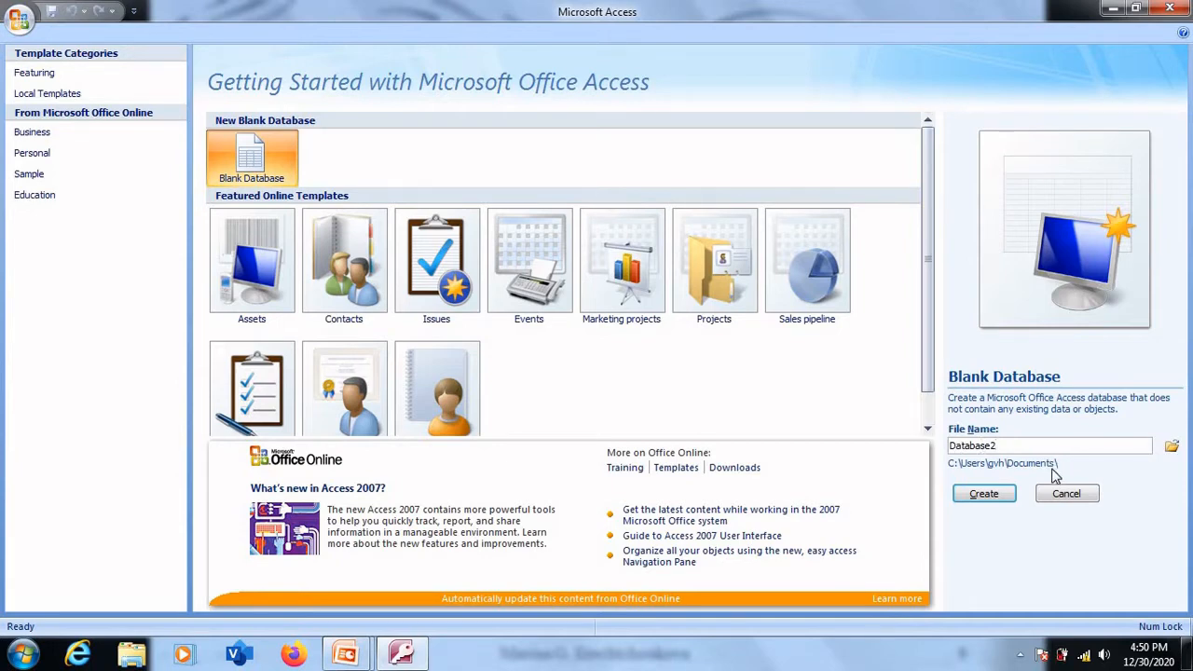
left_click(1173, 447)
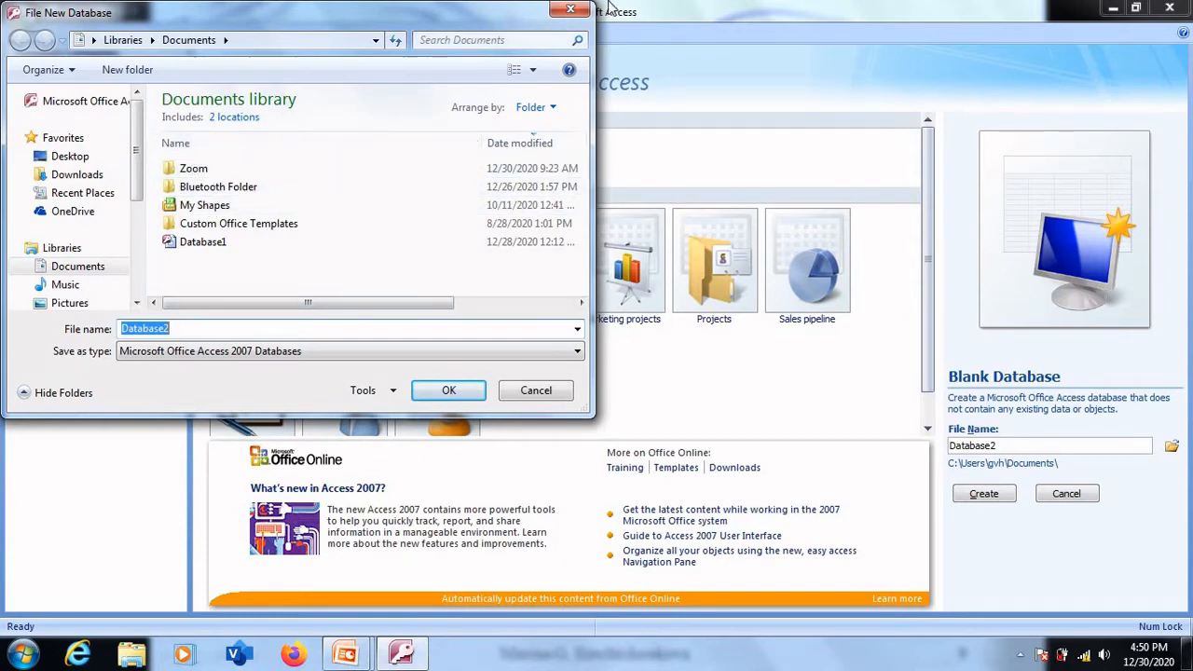
left_click(571, 9)
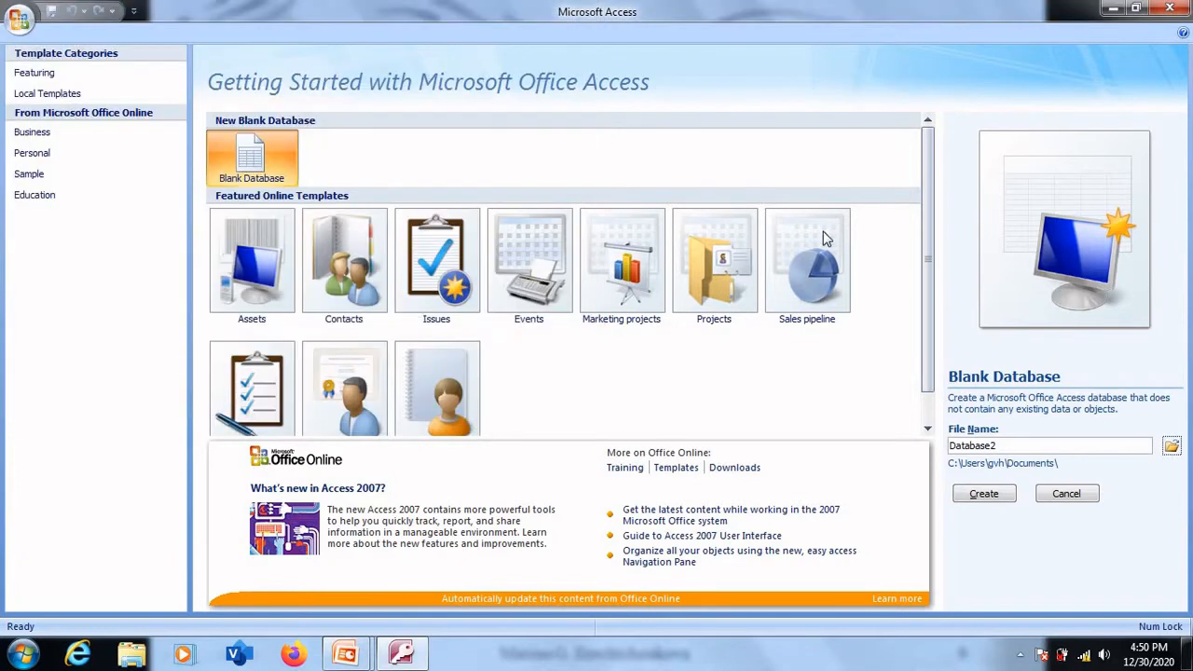
- Name the blank database gccbcom and create it
left_click(1005, 447)
key("BackSpace")
key("BackSpace")
key("BackSpace")
key("BackSpace")
key("BackSpace")
key("BackSpace")
key("BackSpace")
key("BackSpace")
key("BackSpace")
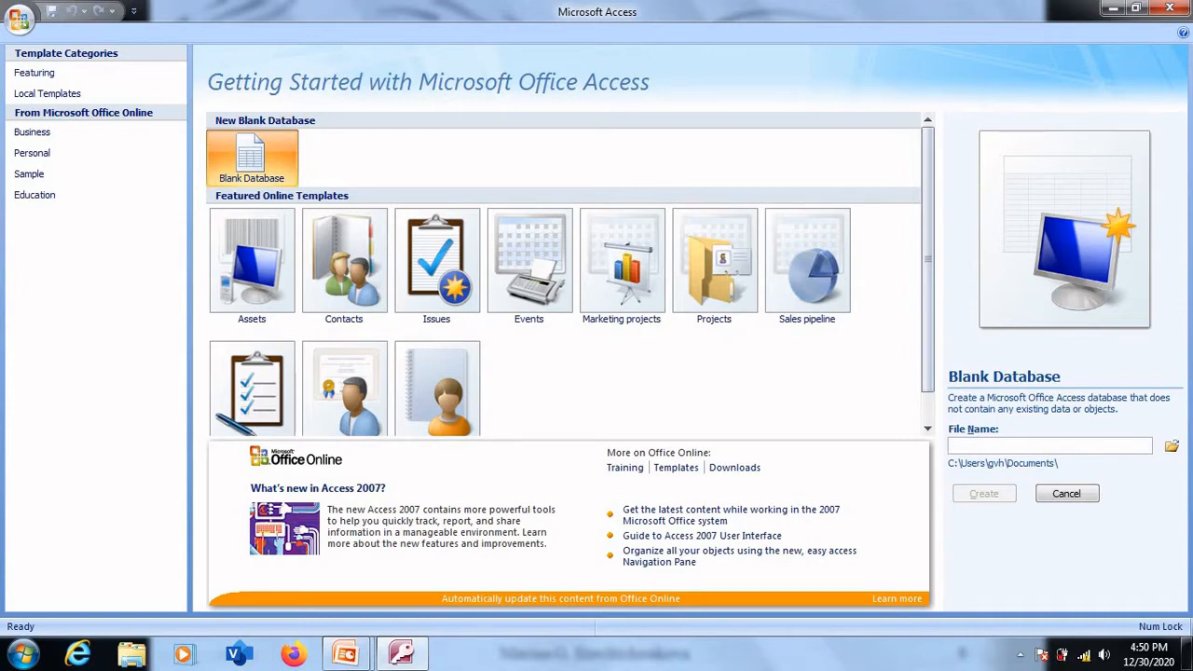
type("gccbc")
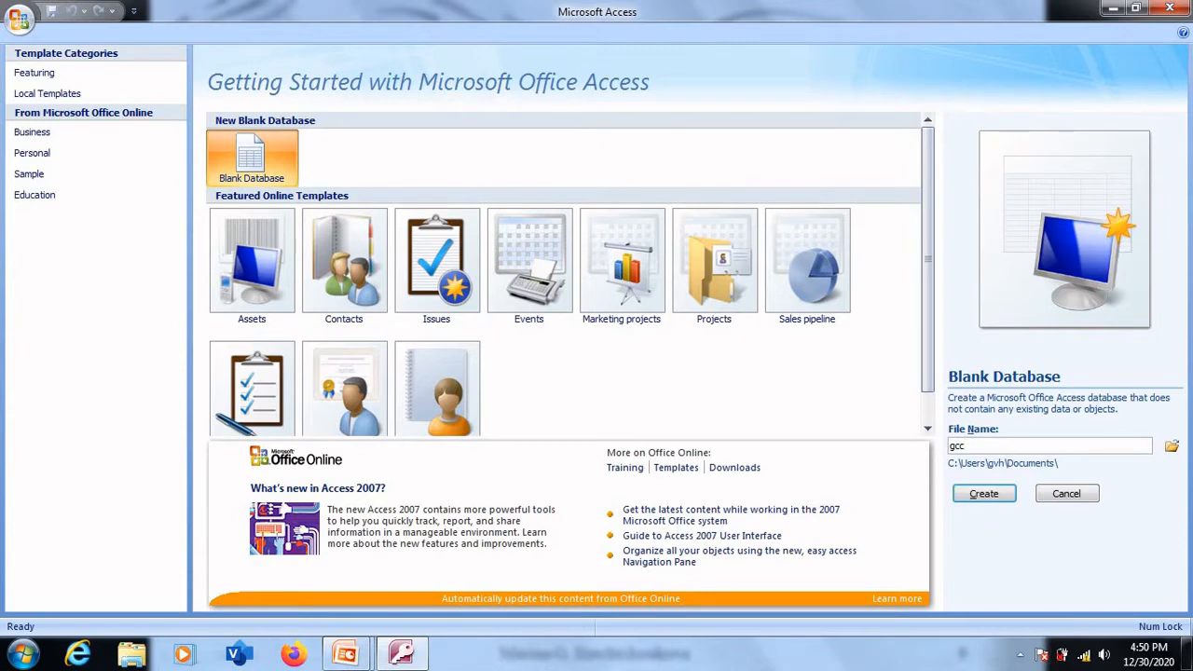
type("om")
left_click(983, 495)
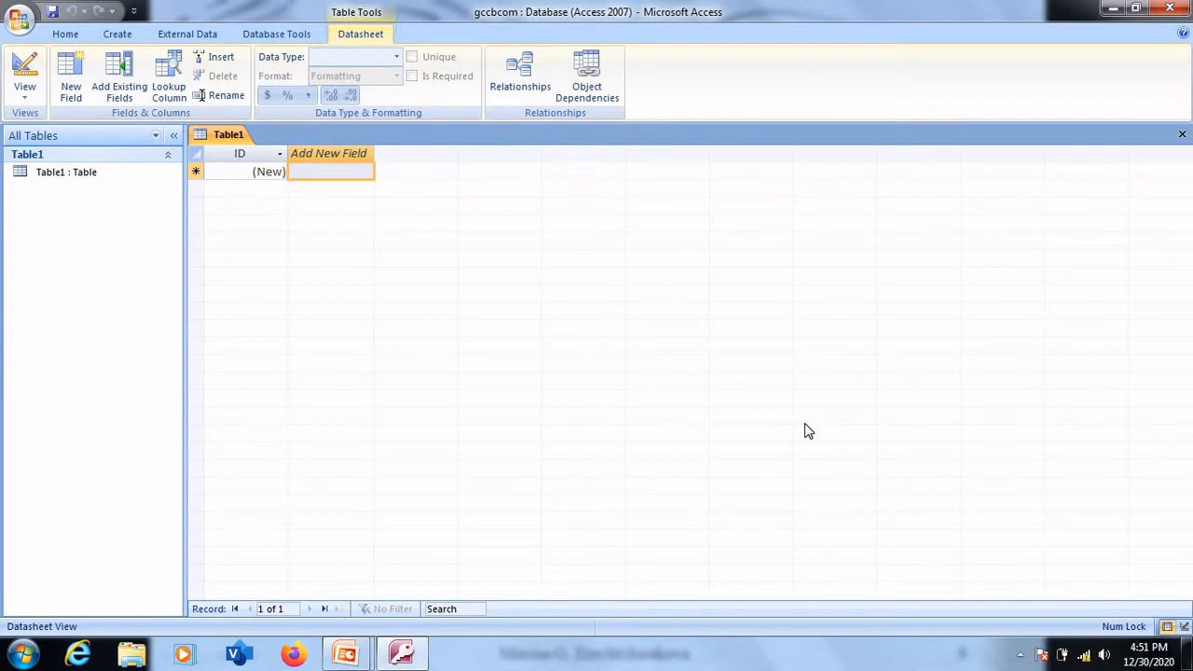
- Add a field named rno after the ID field in Table1
double_click(332, 153)
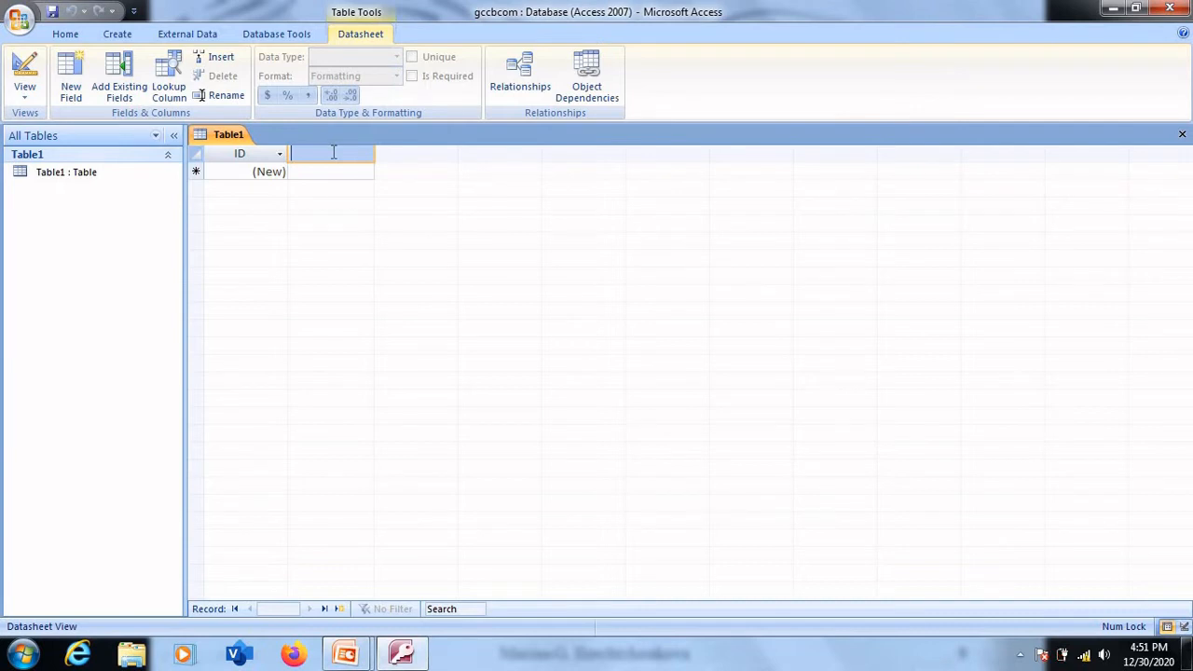
type("rno")
left_click(331, 172)
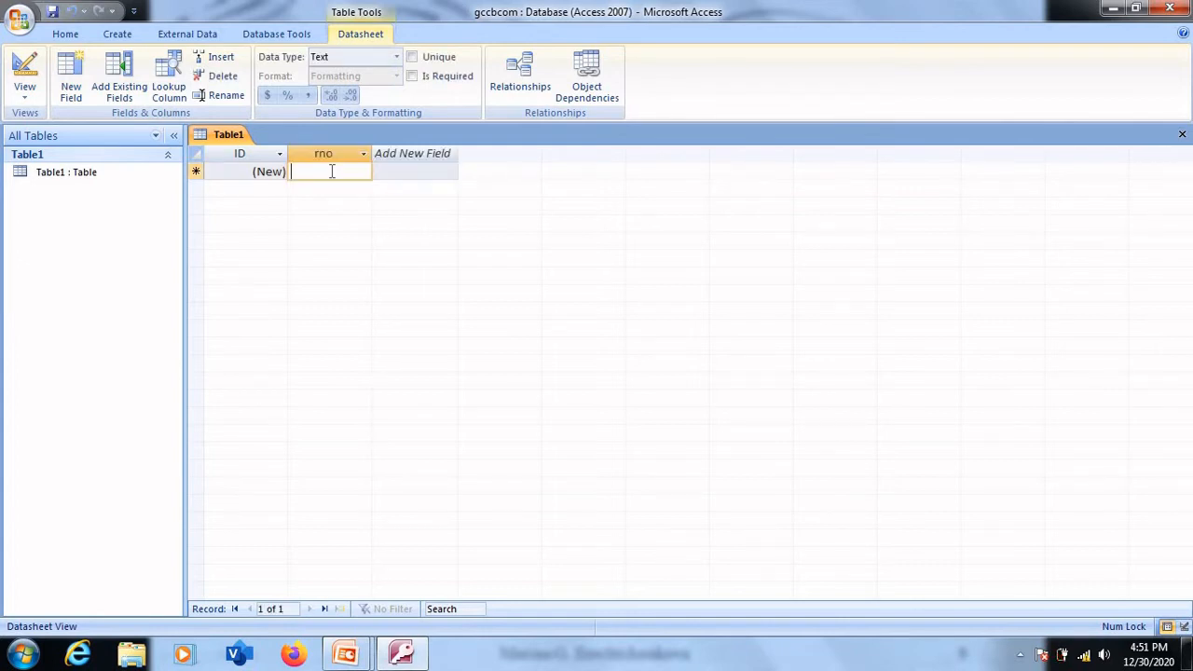
- Add a field named course after the rno field
double_click(416, 154)
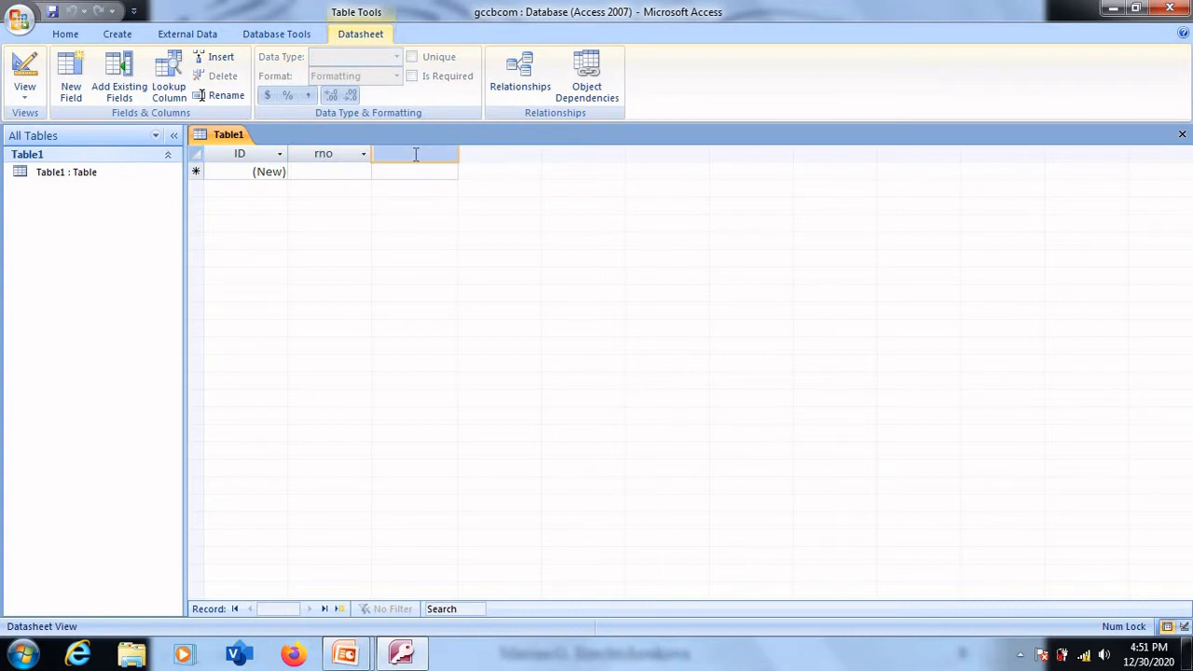
type("course")
left_click(412, 170)
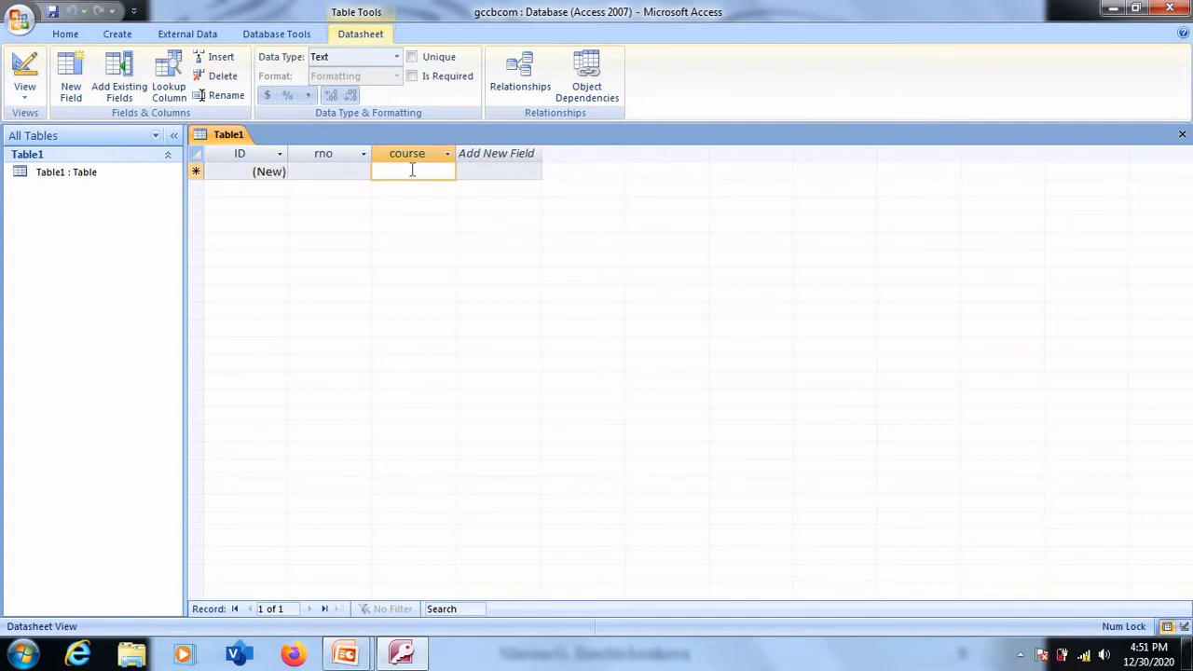
- Add a field named subject after the course field
double_click(499, 154)
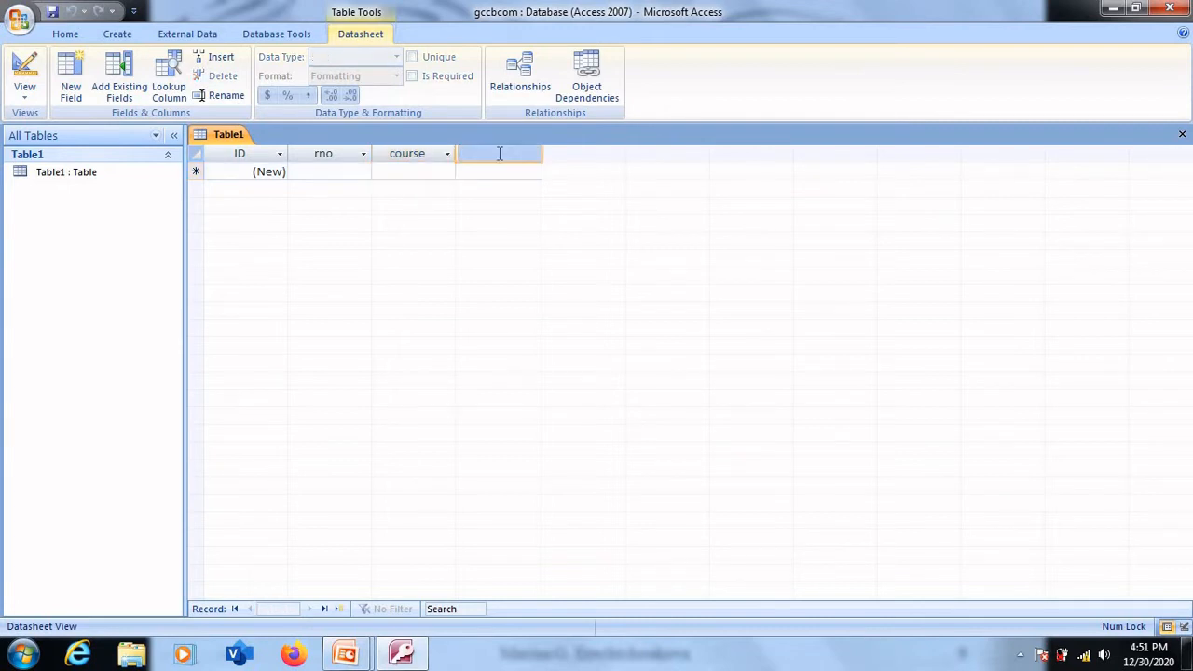
type("subjects")
key("BackSpace")
left_click(328, 169)
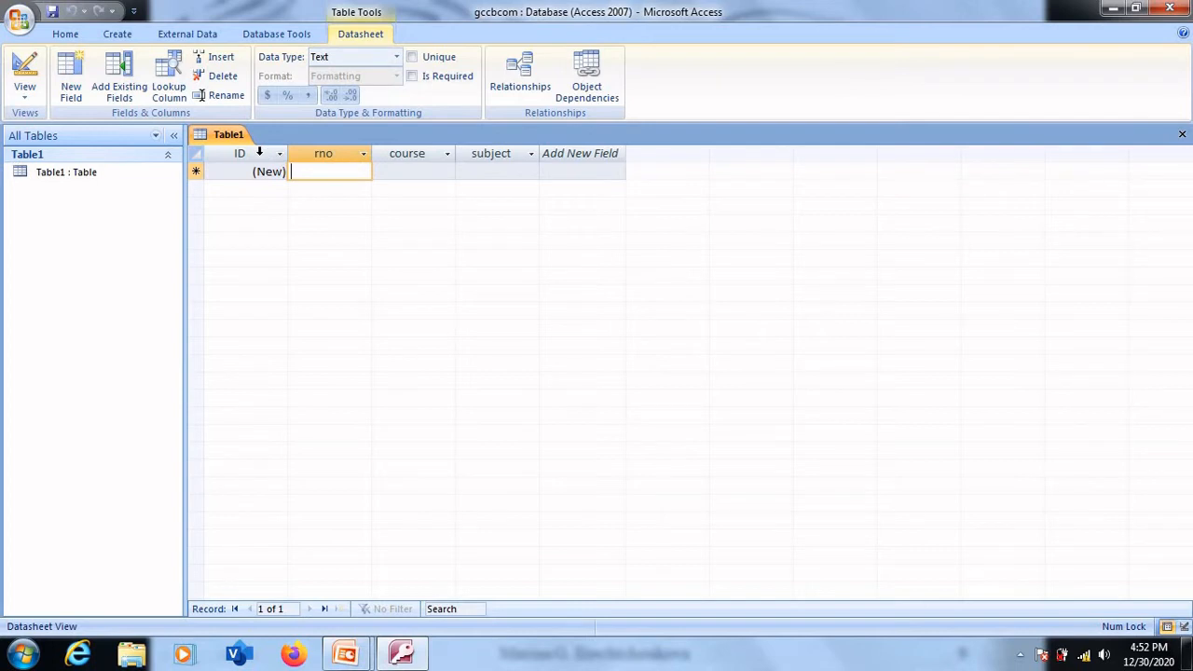
left_click(263, 159)
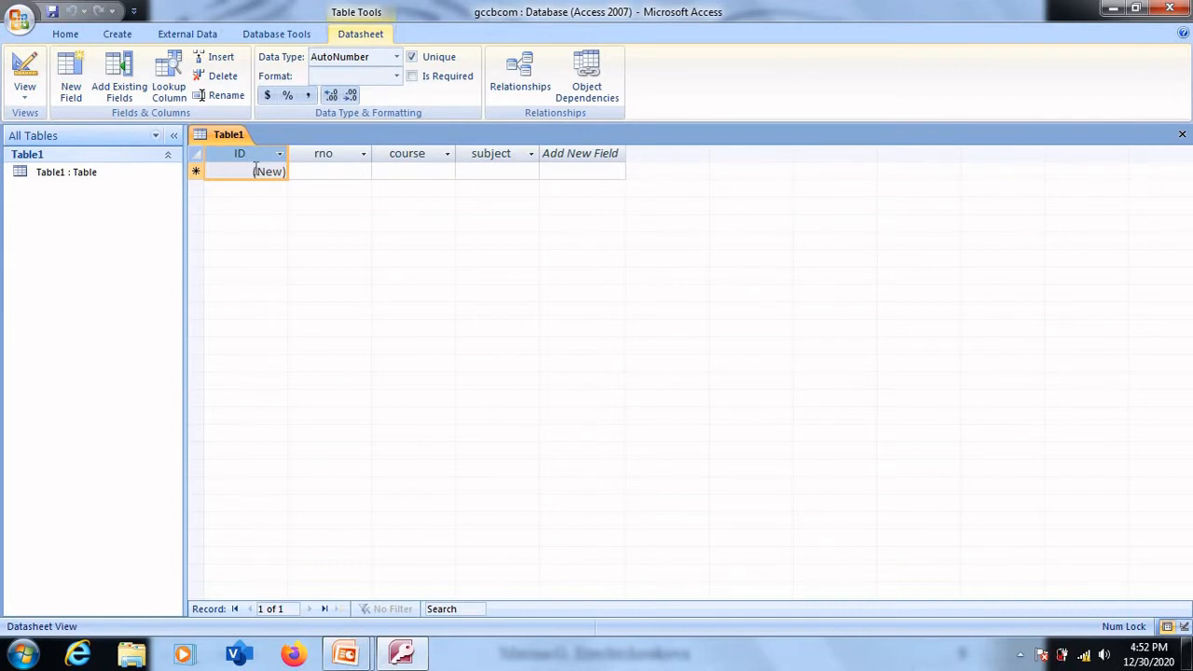
left_click(255, 171)
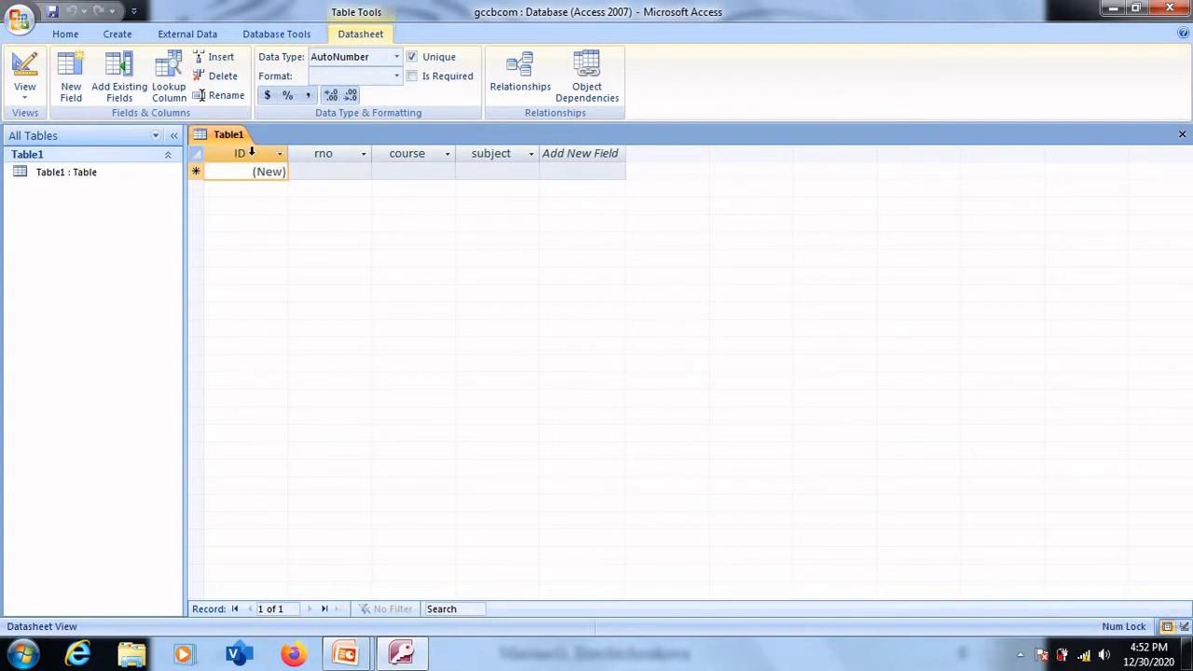
left_click(252, 153)
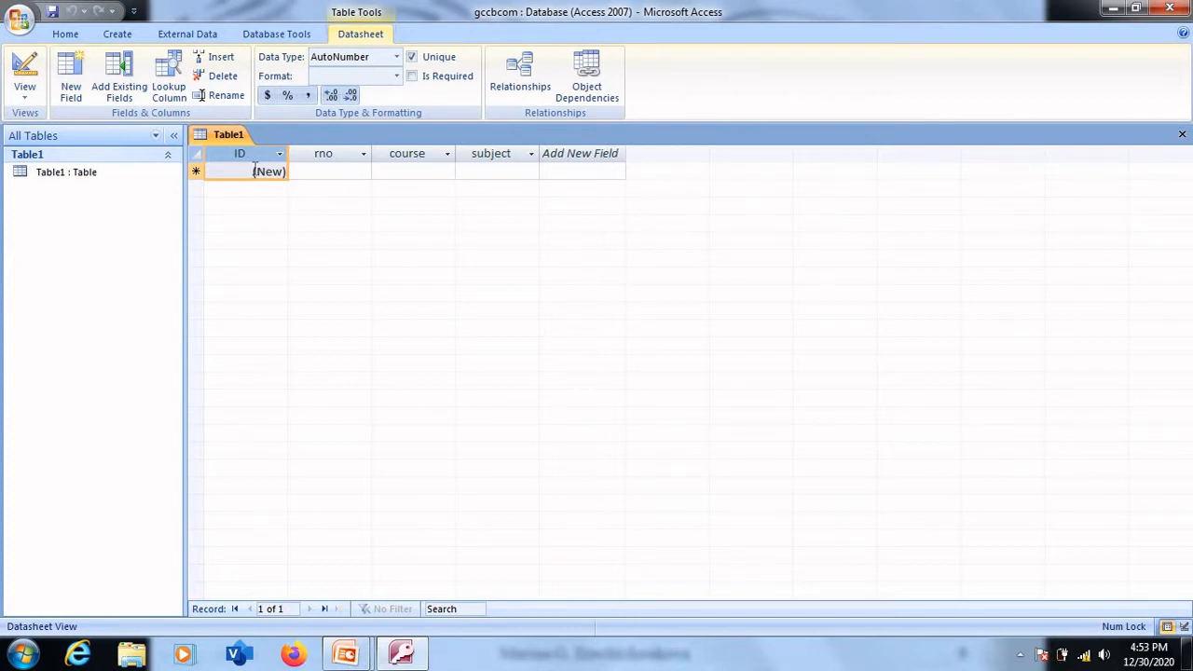
left_click(253, 171)
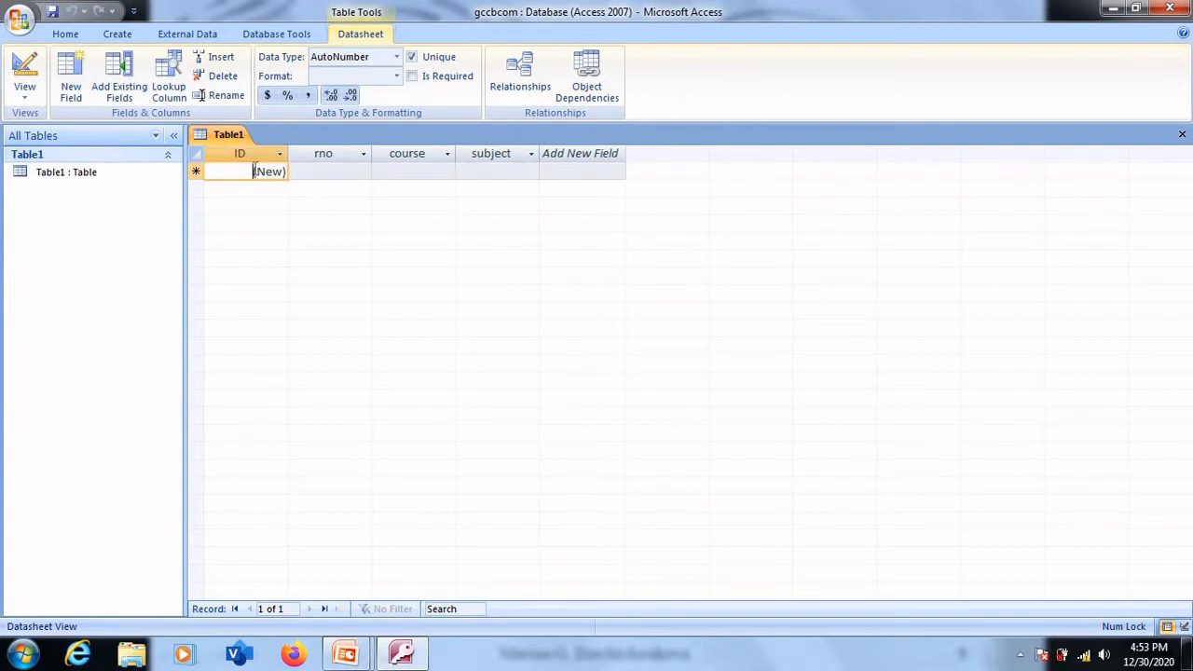
- Enter the first record in Table1 with rno 1, course bcom and subject abc
left_click(331, 171)
type("1")
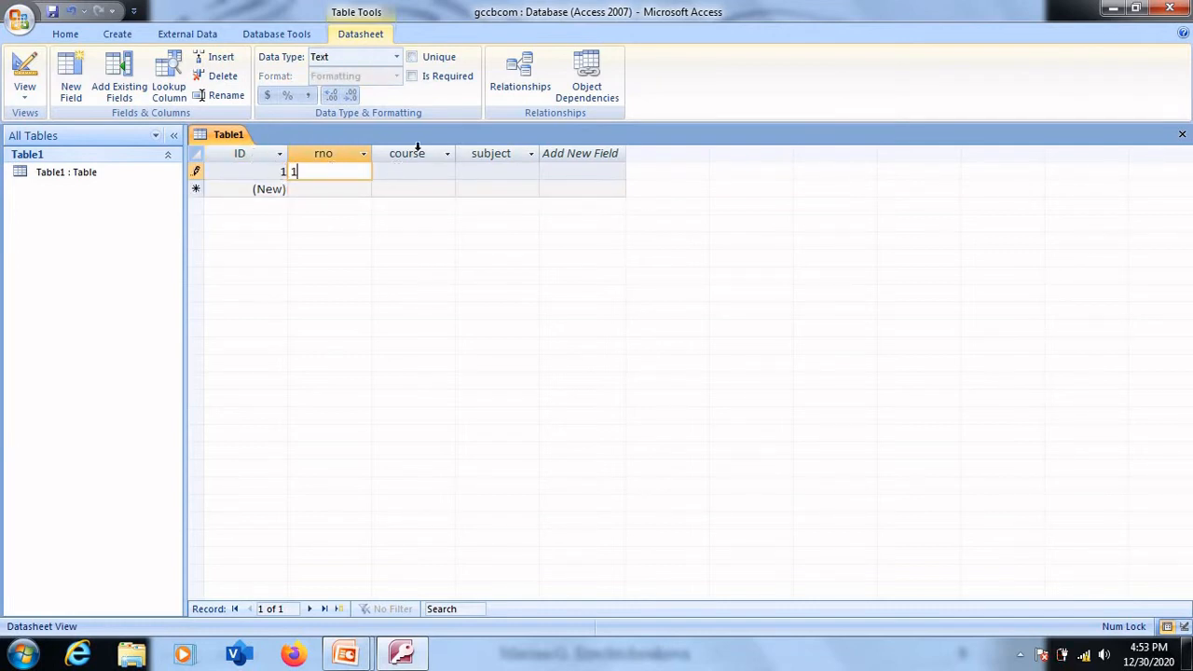
left_click(400, 171)
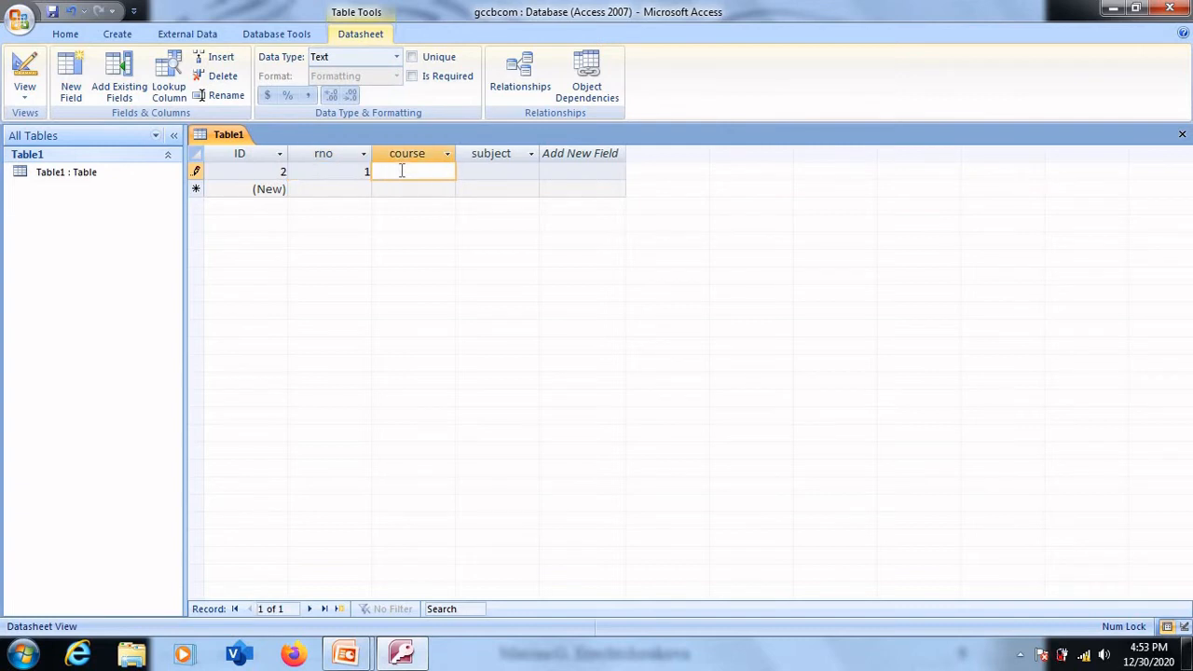
type("bcom")
left_click(526, 169)
type("abc")
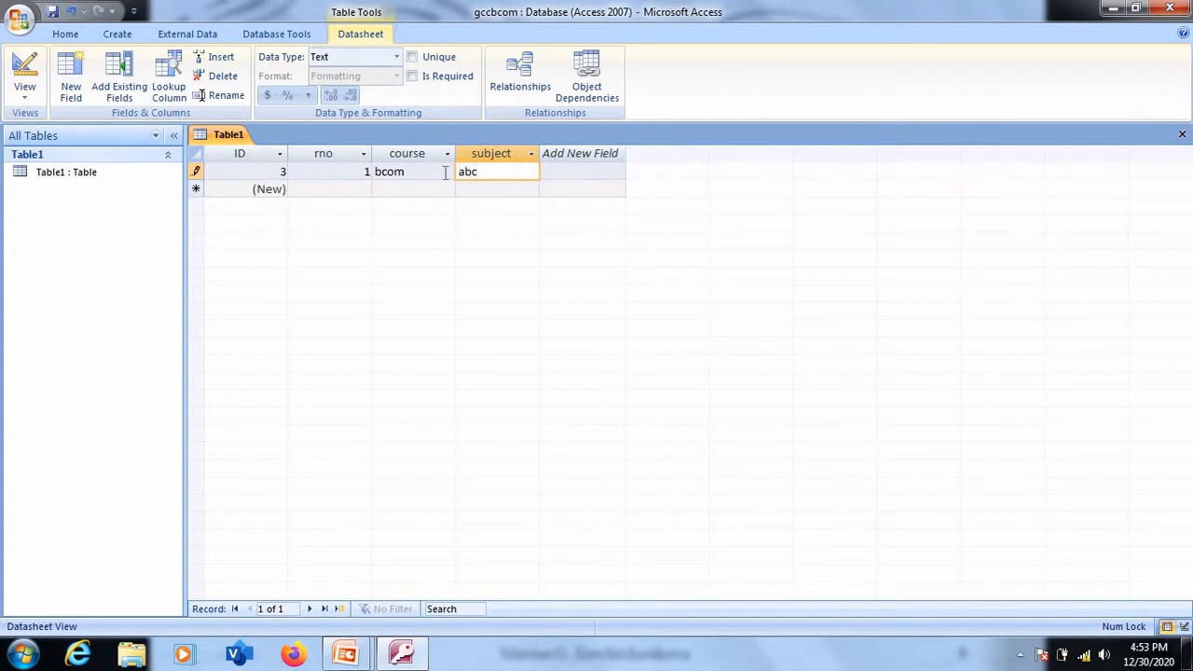
- Enter the second record in Table1 with rno 2, course bcom and subject xyz
left_click(321, 190)
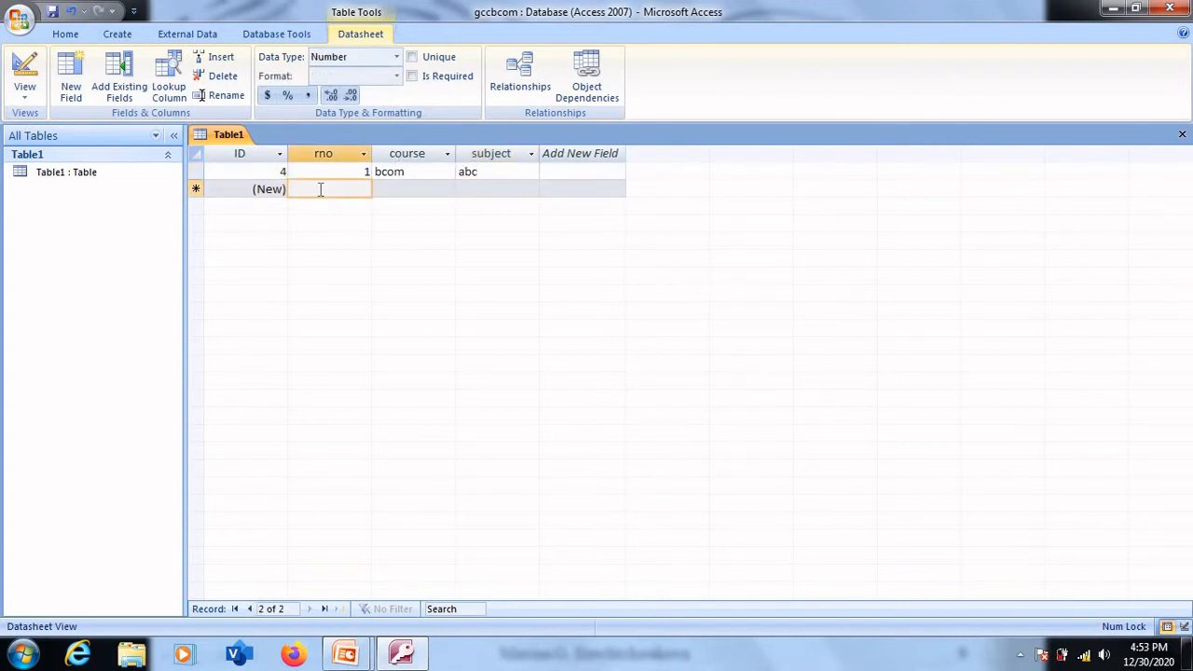
type("2")
left_click(393, 193)
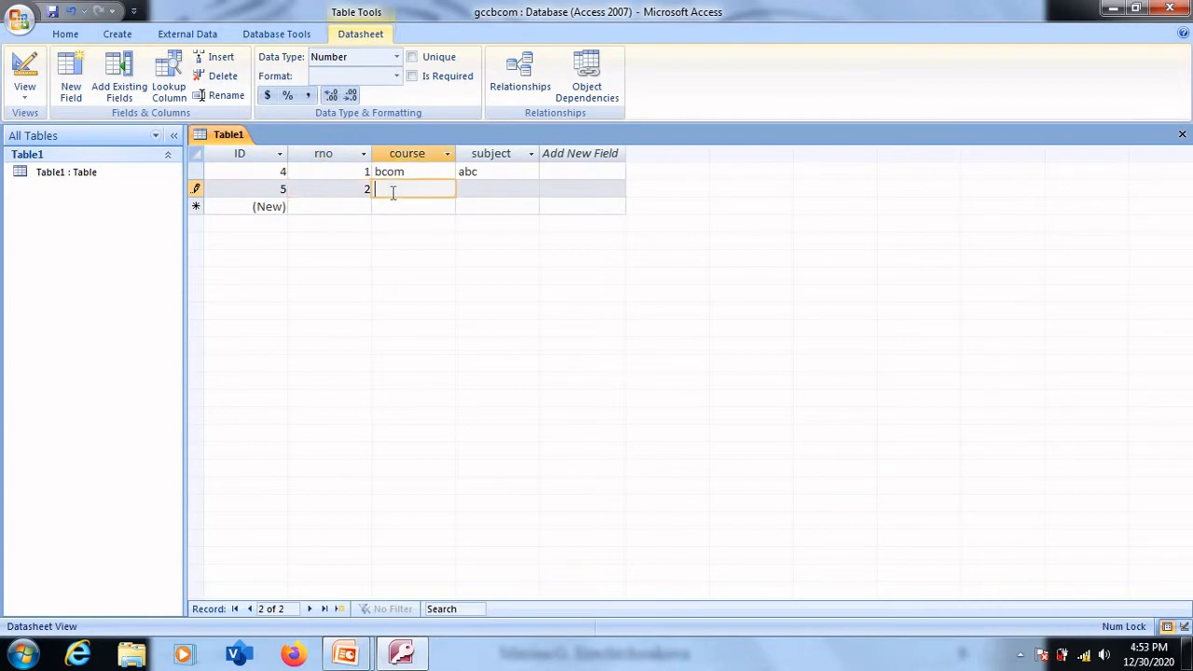
type("bcom")
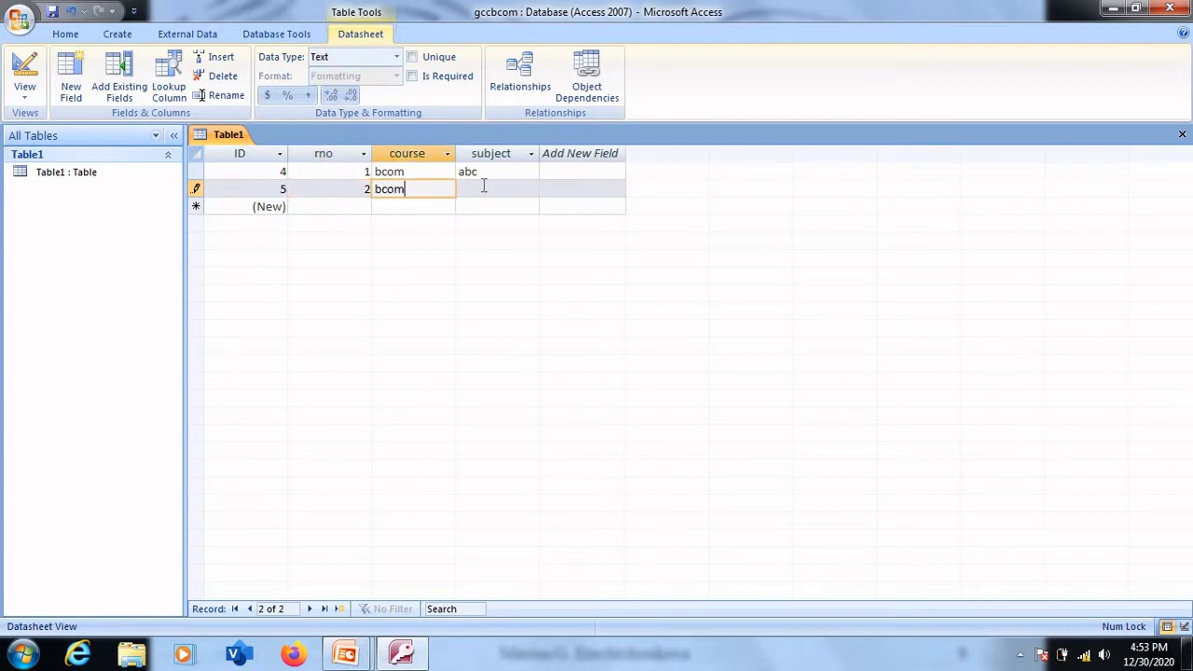
left_click(483, 188)
type("xyz")
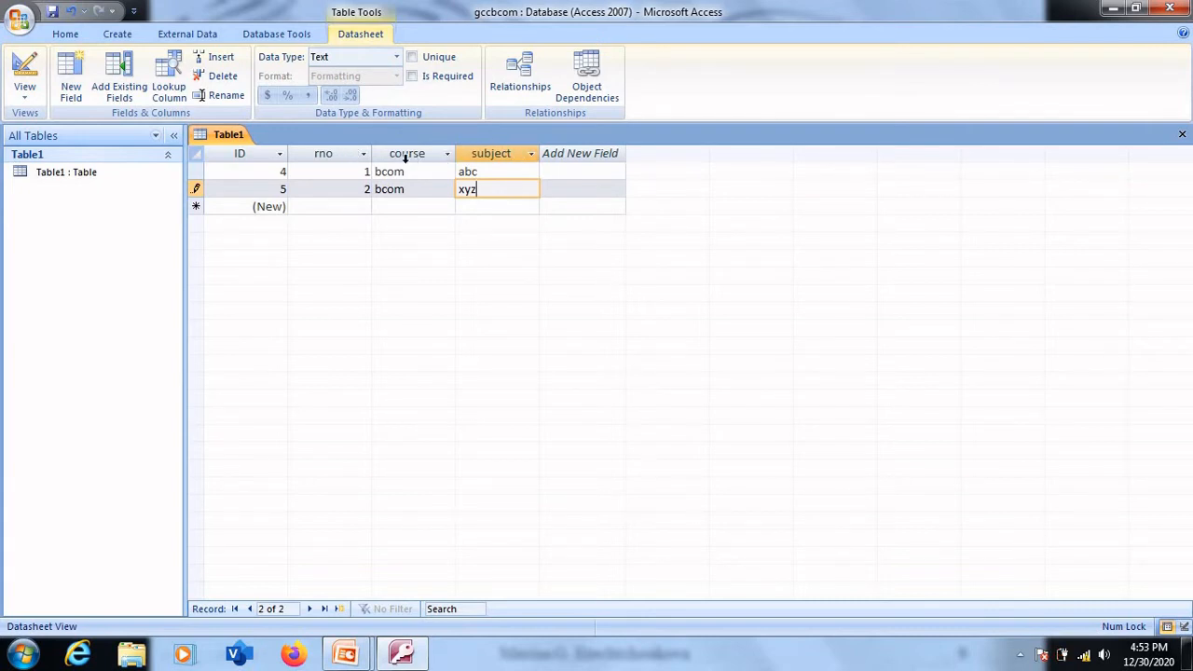
left_click(239, 157)
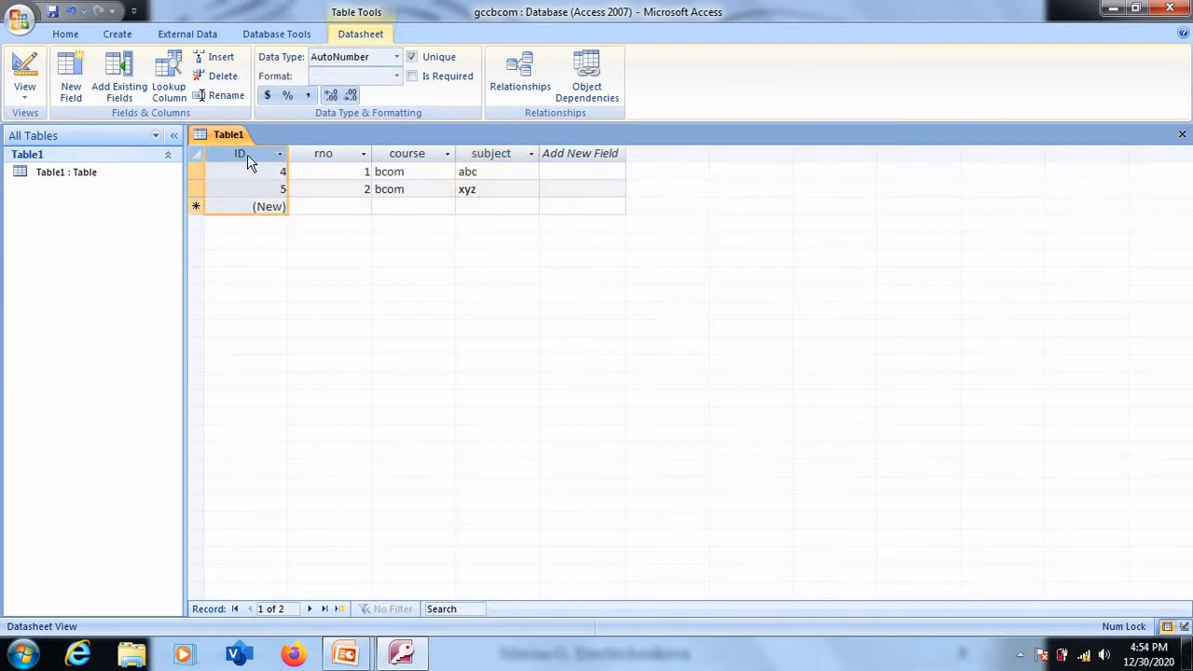
left_click(317, 155)
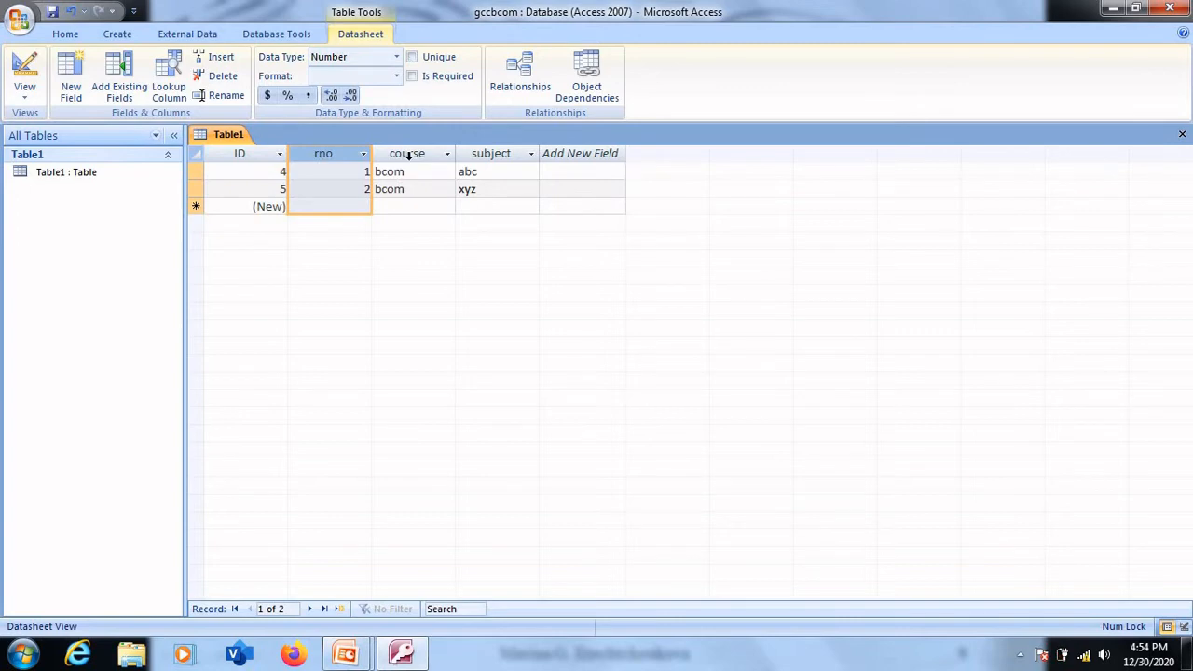
left_click(408, 156)
left_click(512, 154)
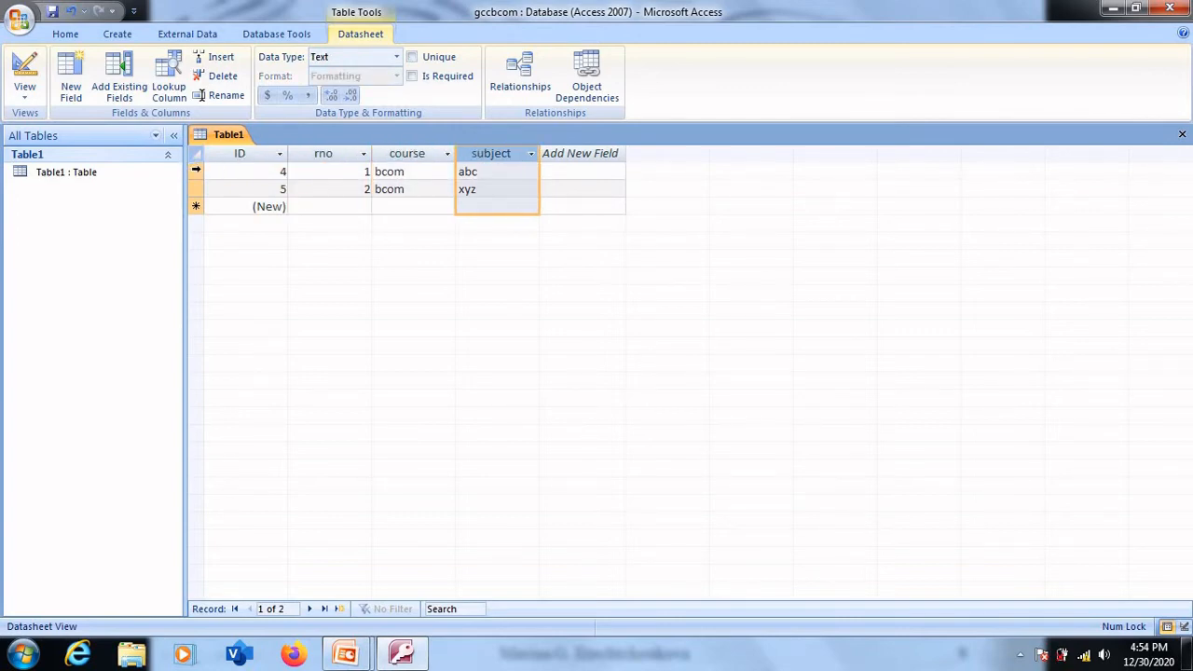
left_click(196, 170)
left_click(196, 188)
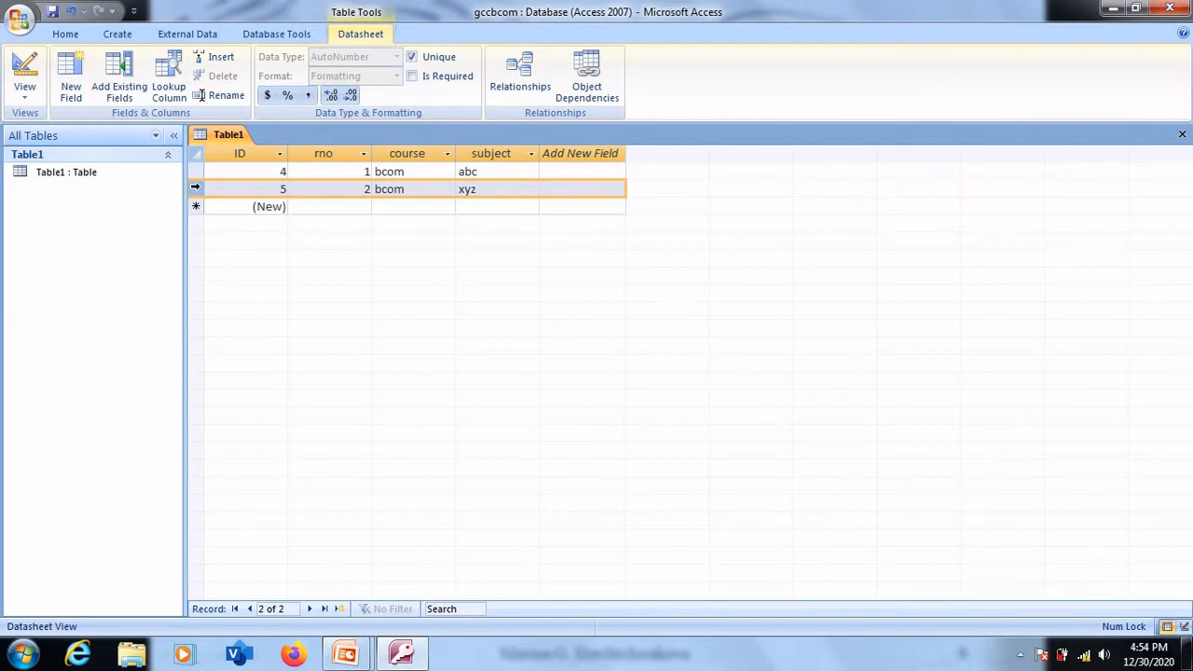
- Create a second blank table in the database and select it in the list of tables
left_click(120, 37)
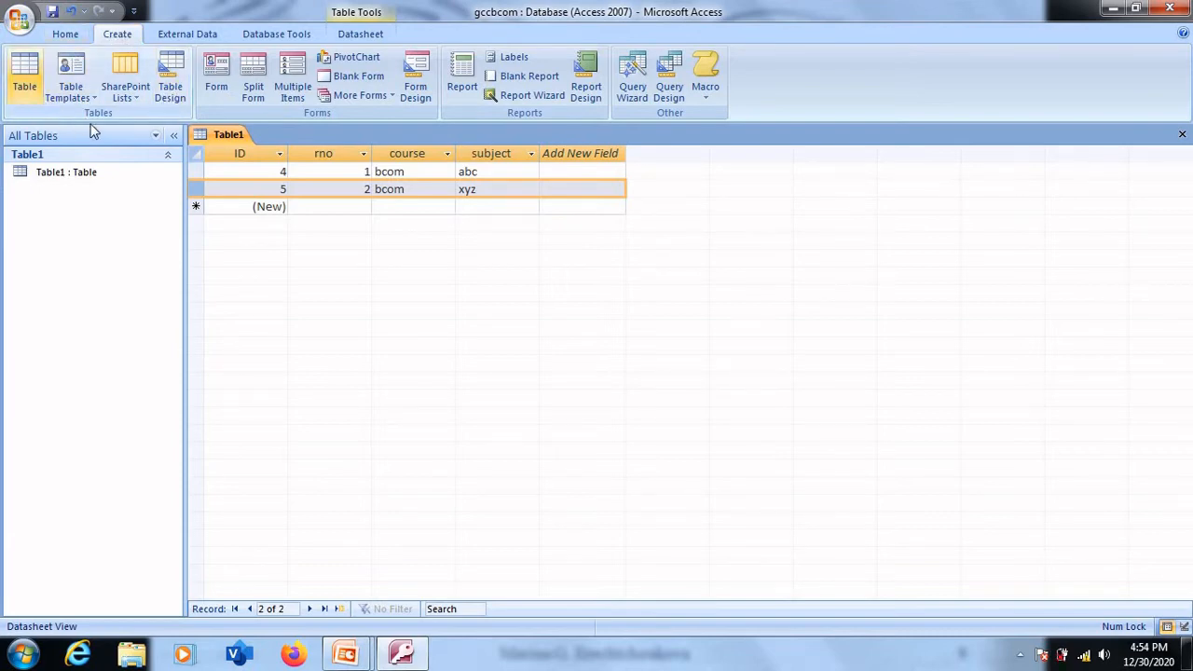
left_click(22, 92)
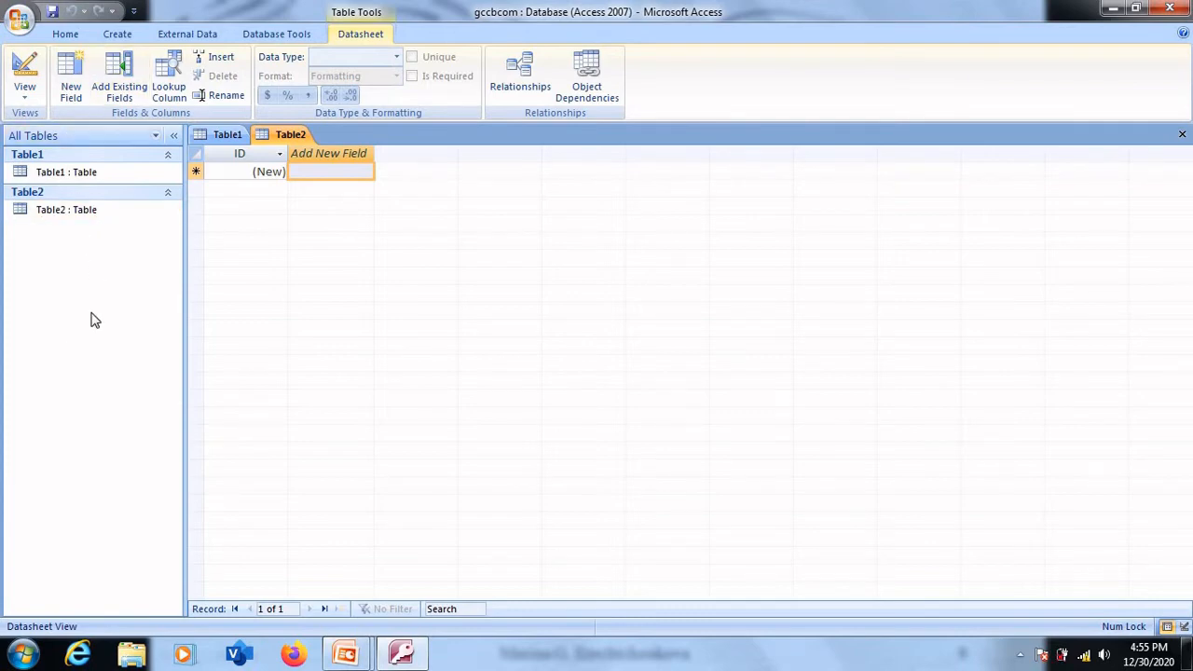
left_click(93, 207)
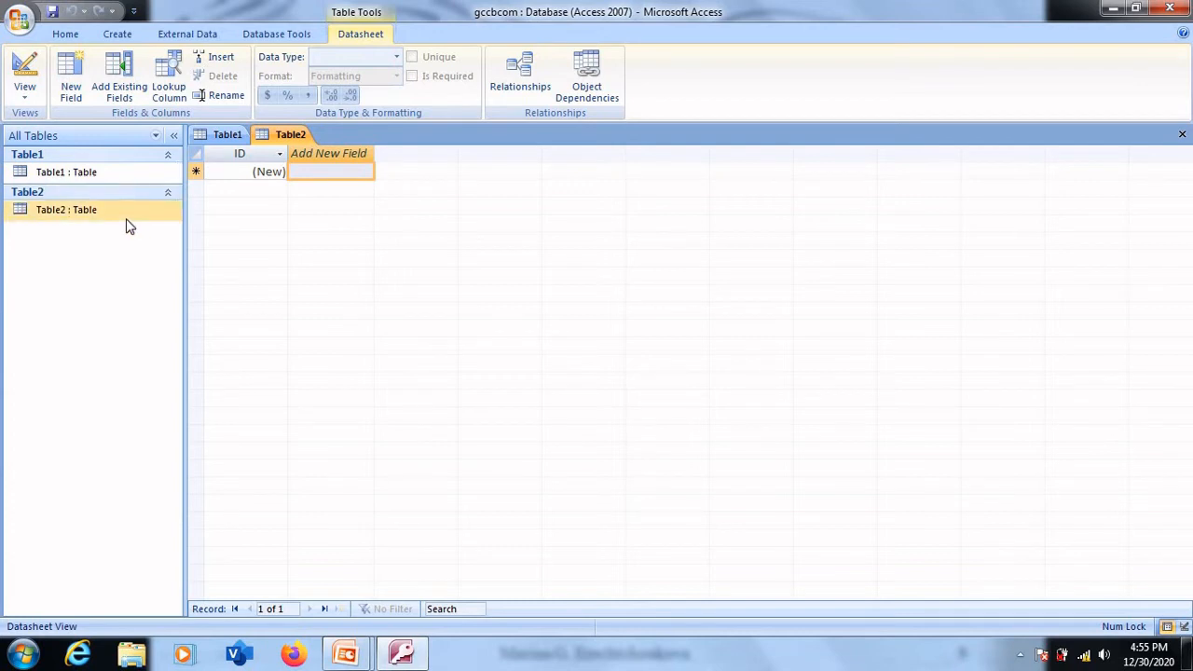
left_click(83, 173)
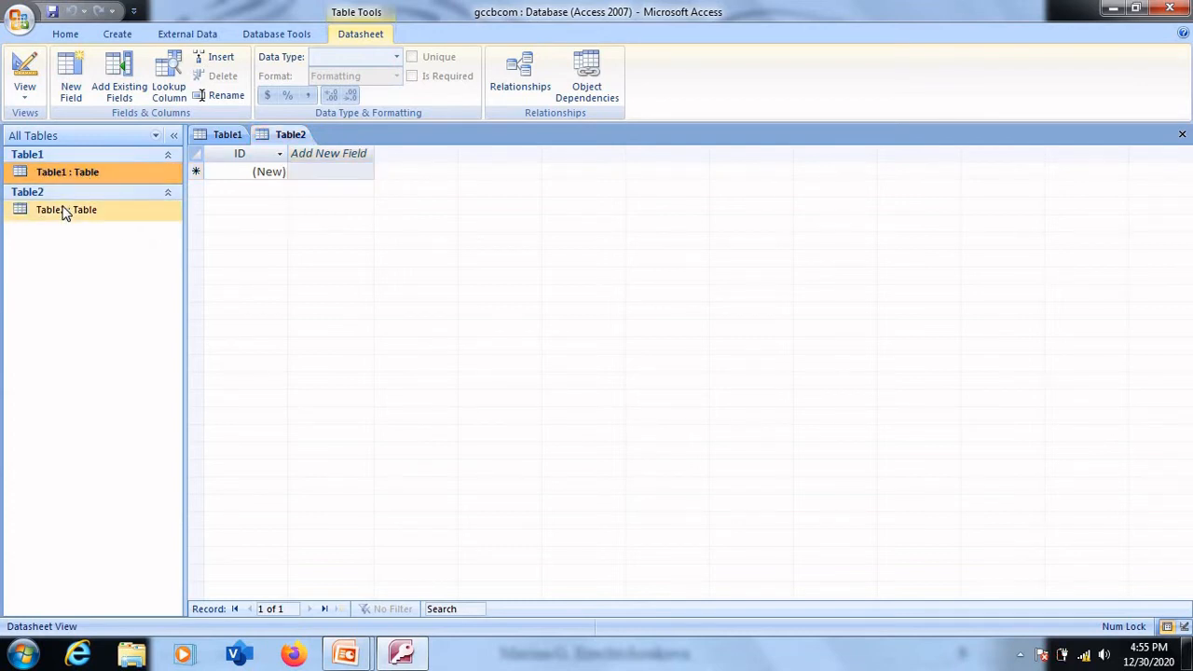
left_click(63, 212)
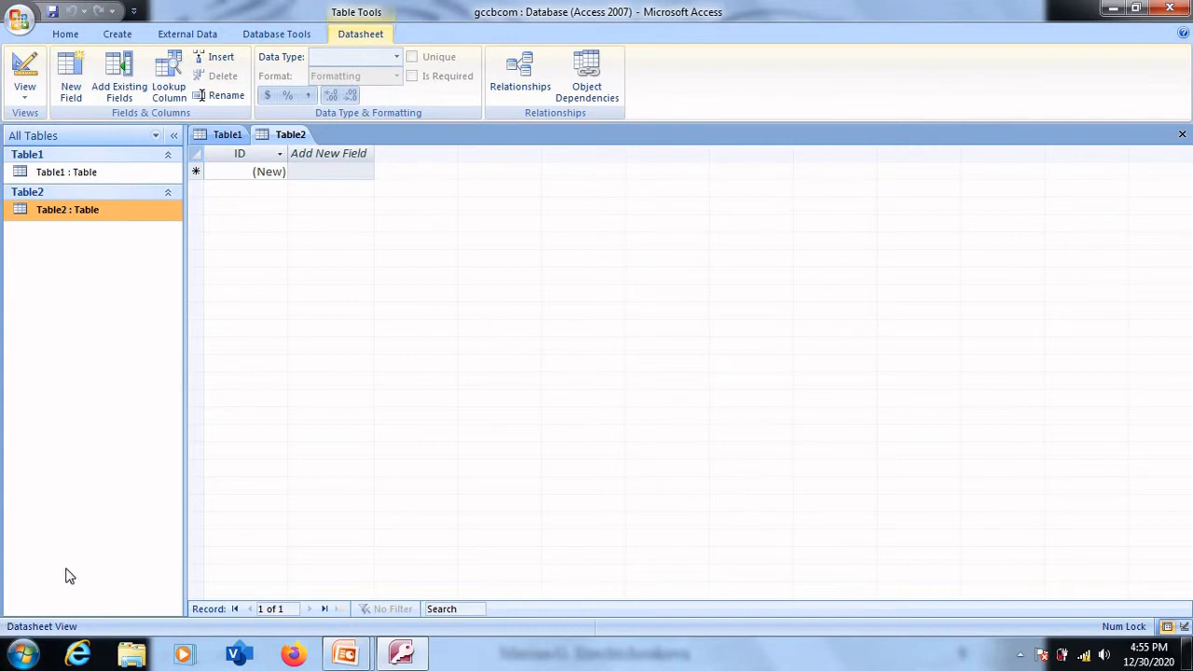
- Add two fields named eno and ename after the ID field in Table2
left_click(327, 151)
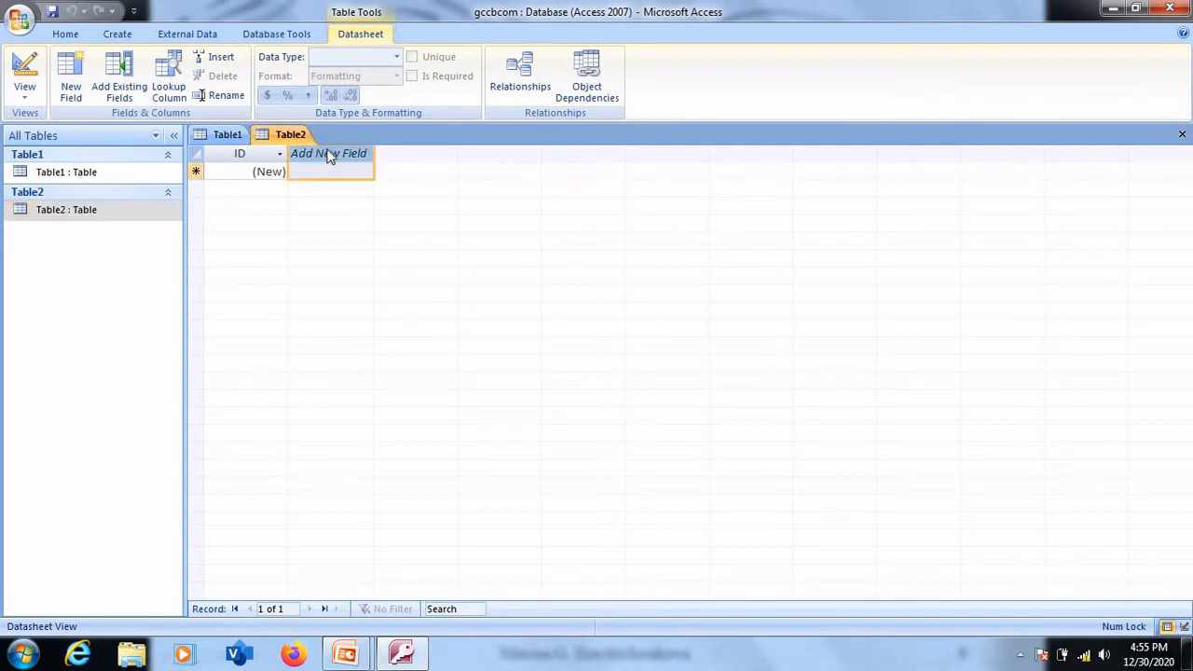
double_click(327, 153)
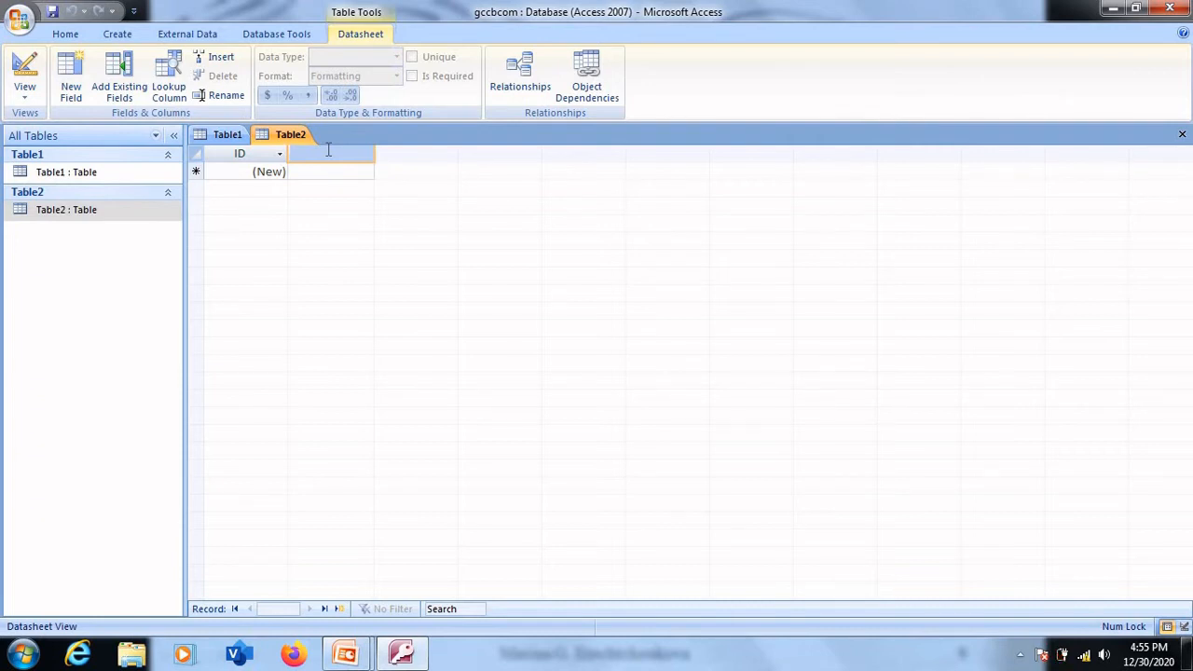
type("eno")
left_click(316, 171)
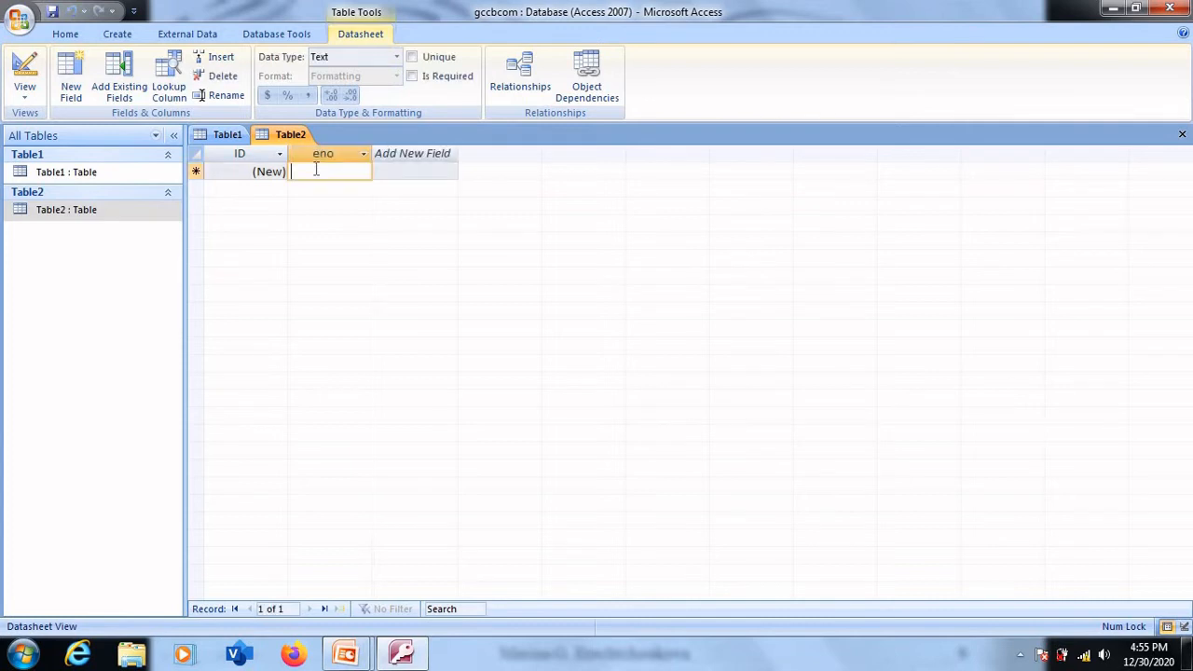
double_click(422, 157)
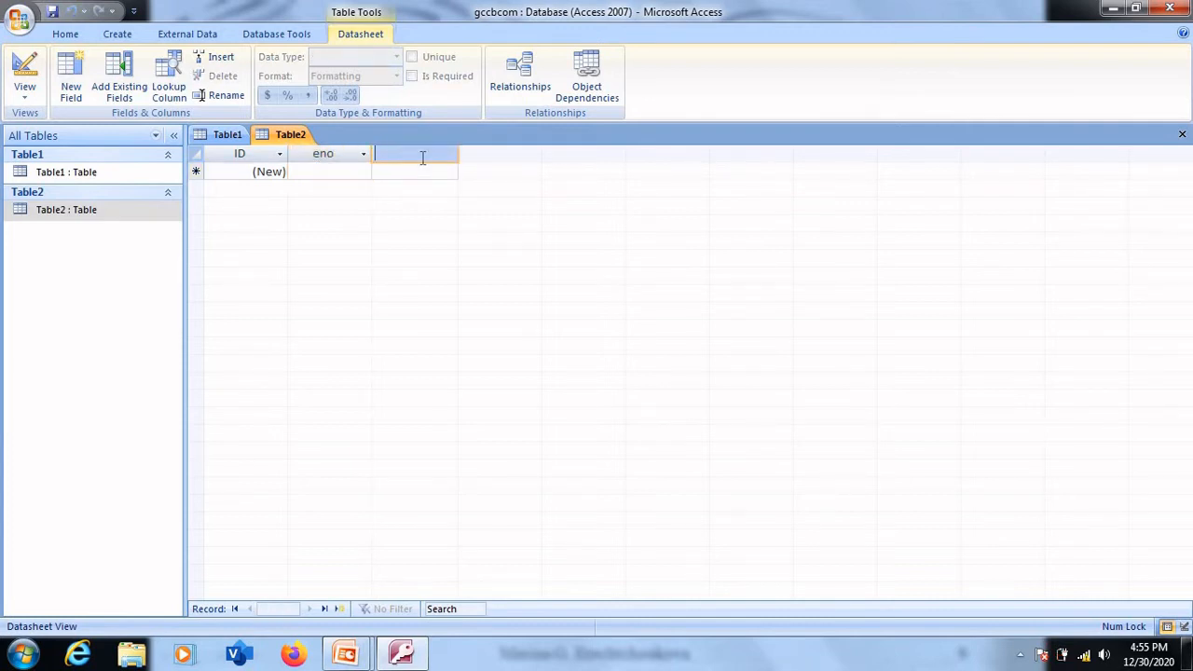
type("ename")
left_click(408, 170)
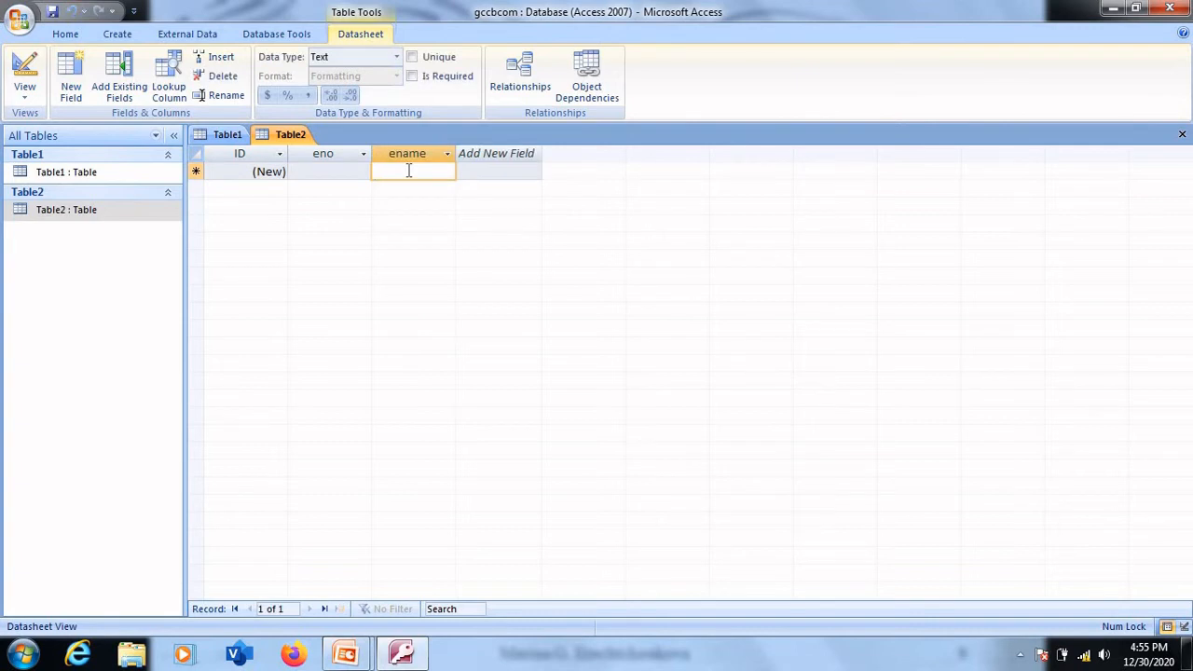
- Add a field named salary after the ename field
left_click(485, 151)
double_click(484, 151)
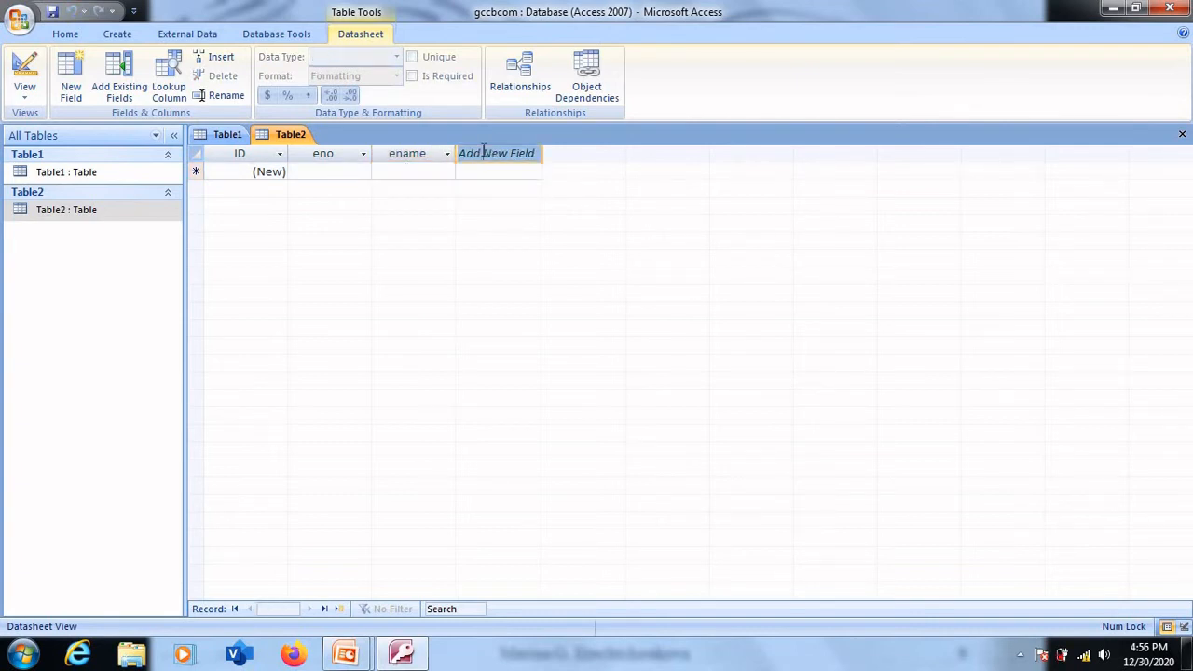
type("salar")
key("BackSpace")
key("BackSpace")
key("BackSpace")
key("BackSpace")
key("BackSpace")
key("BackSpace")
key("BackSpace")
key("BackSpace")
key("BackSpace")
key("BackSpace")
key("BackSpace")
key("BackSpace")
key("BackSpace")
key("BackSpace")
key("BackSpace")
key("BackSpace")
key("BackSpace")
key("BackSpace")
type("so")
type("l")
type("ar")
type("y")
- Enter the first record in Table2 with eno 1, ename fgfhg and salary 6775675
left_click(322, 175)
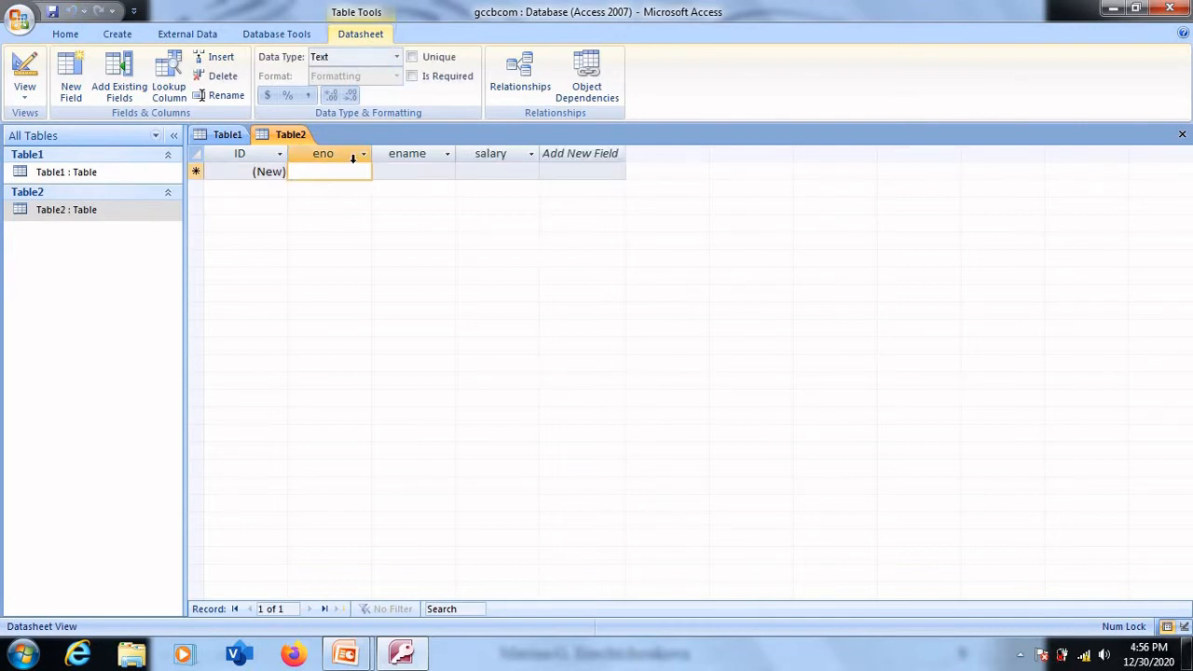
type("1")
left_click(386, 171)
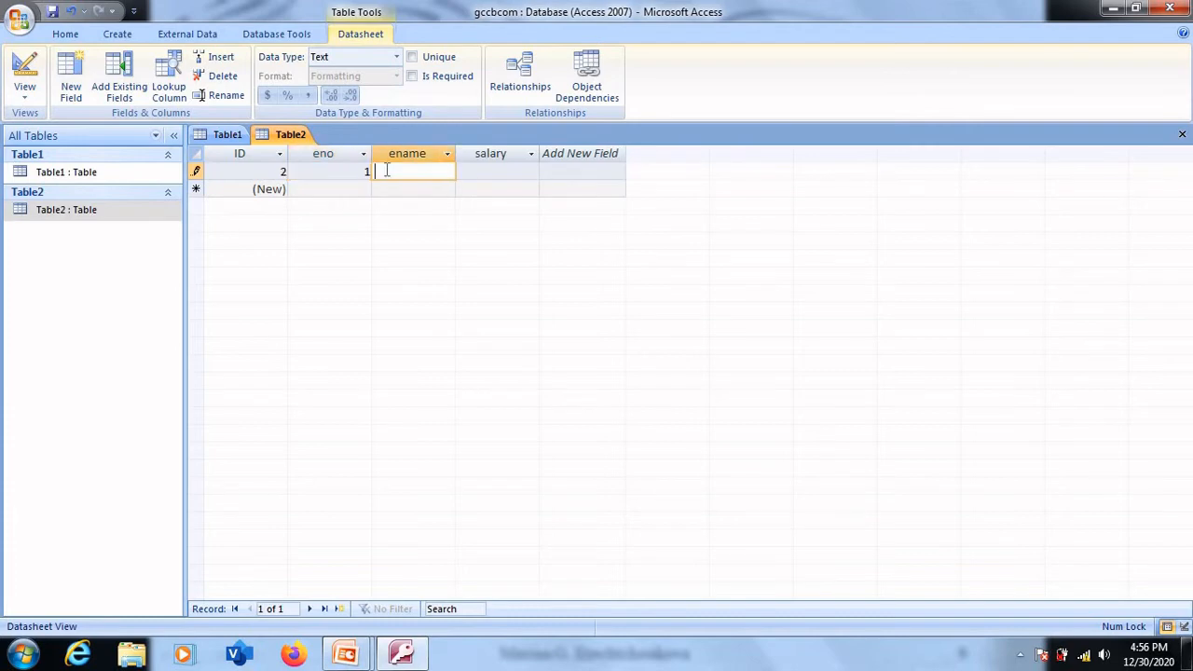
type("fgfhg")
left_click(499, 172)
type("6775675")
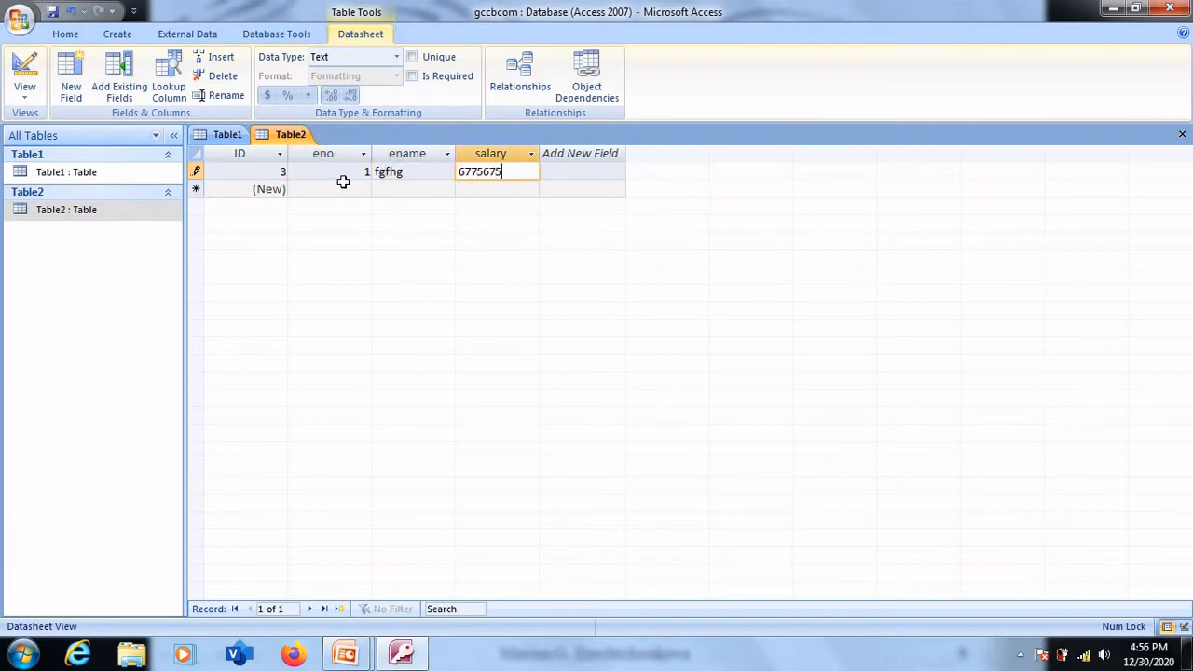
- Enter the second record in Table2 with eno 2, ename jhjhk and salary 78687
left_click(340, 188)
type("2")
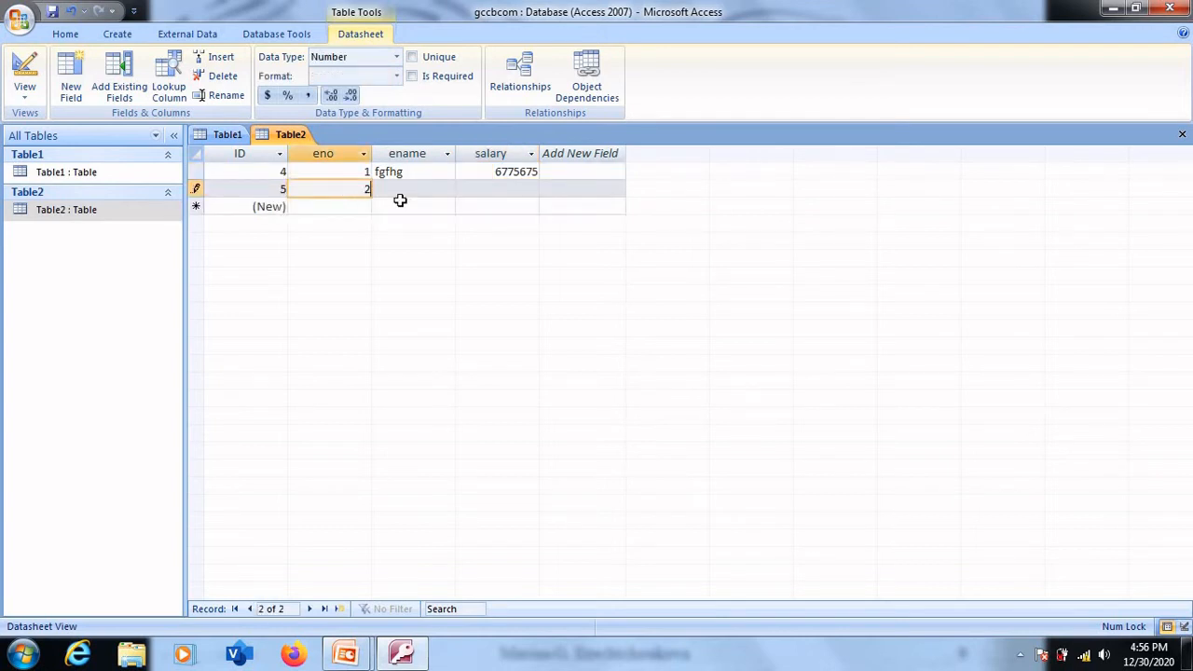
left_click(430, 190)
type("jhjhk")
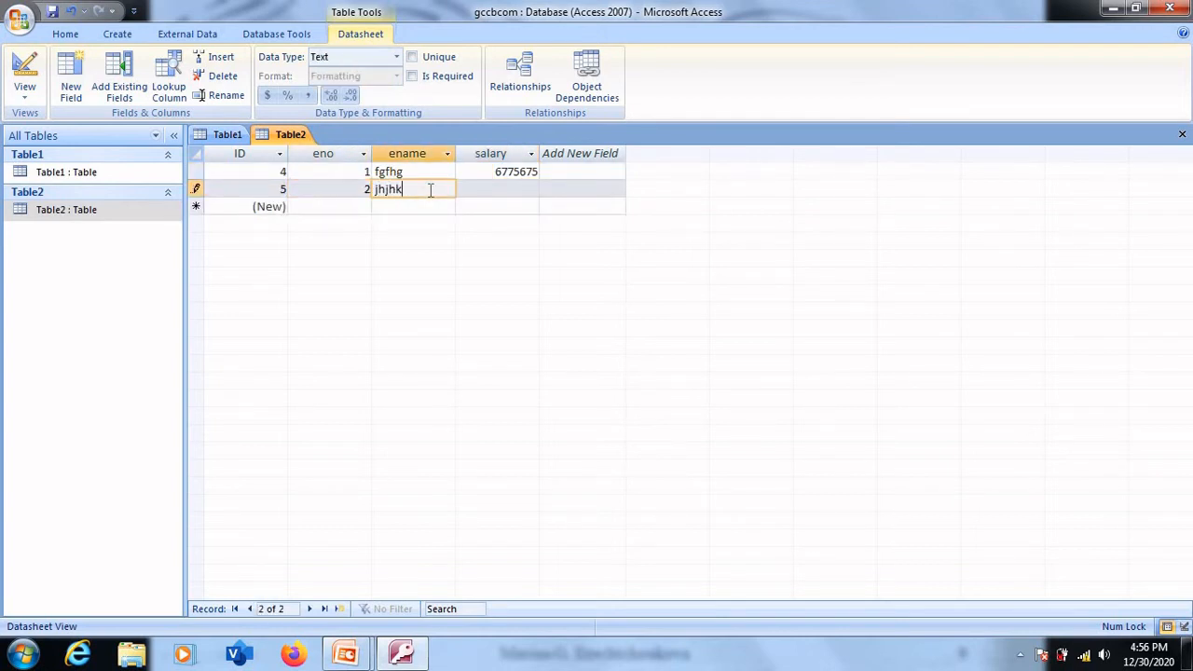
left_click(477, 190)
type("78687")
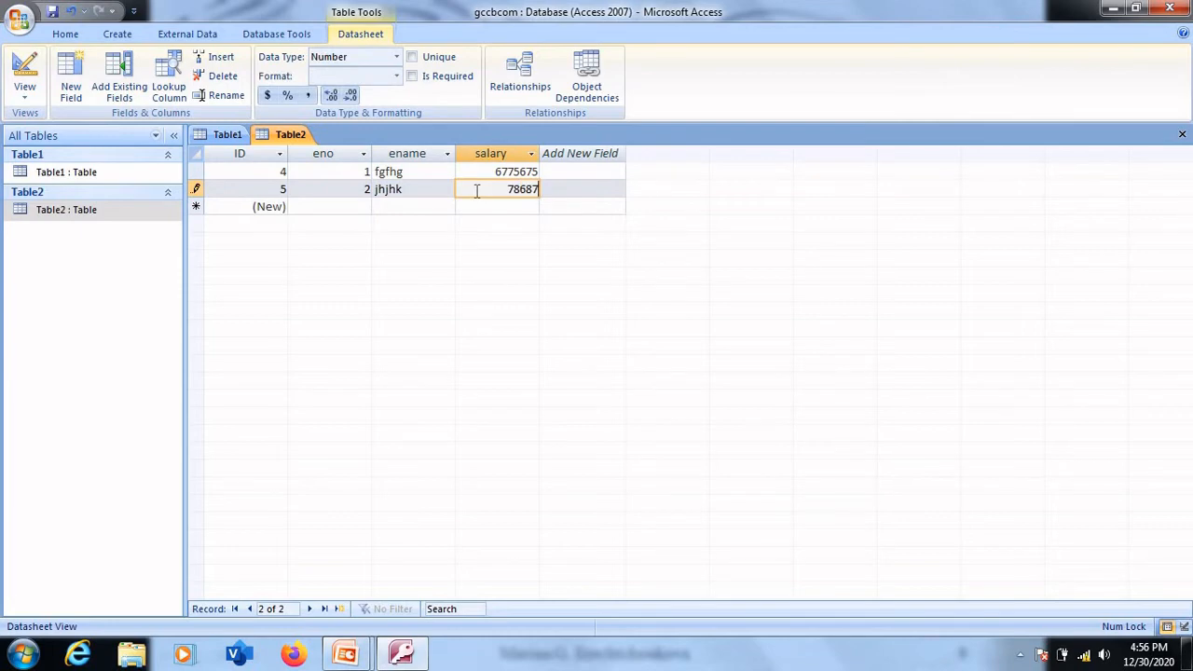
- Save Table2 under the name emp
right_click(290, 134)
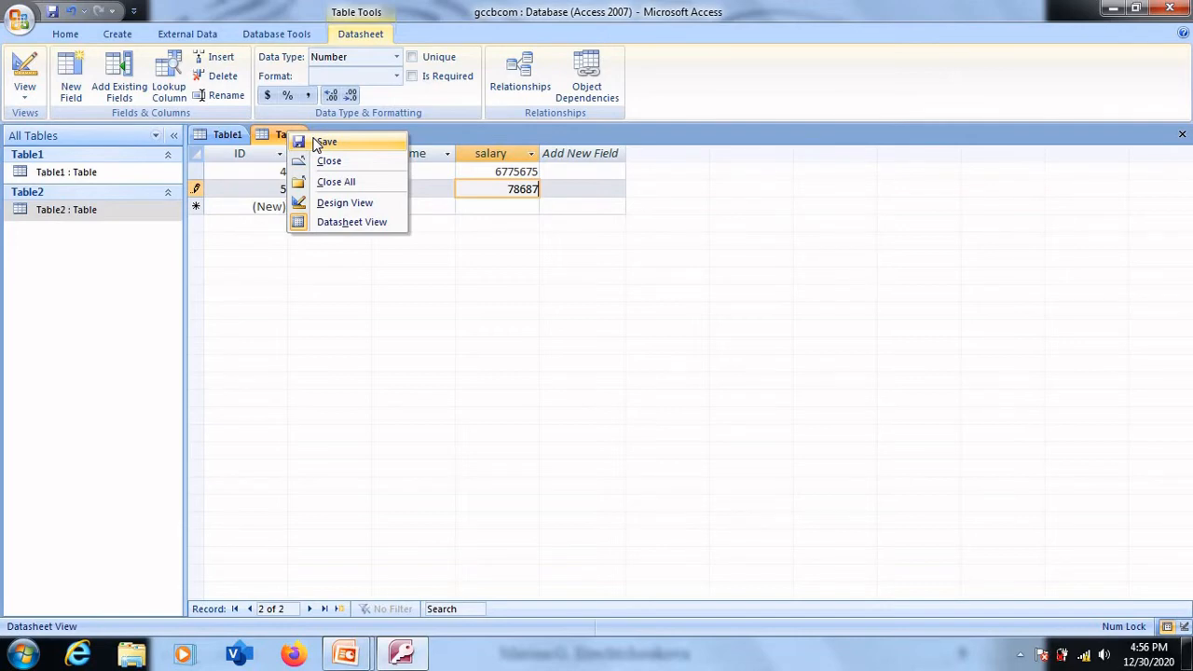
left_click(317, 143)
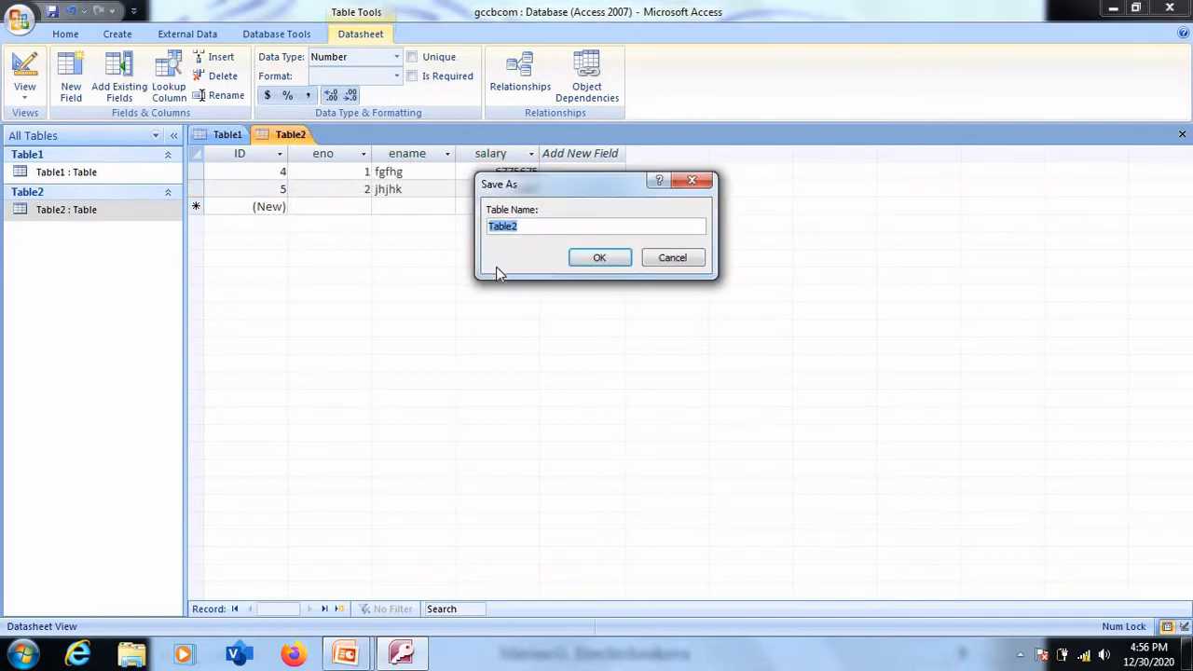
type("emp")
left_click(598, 261)
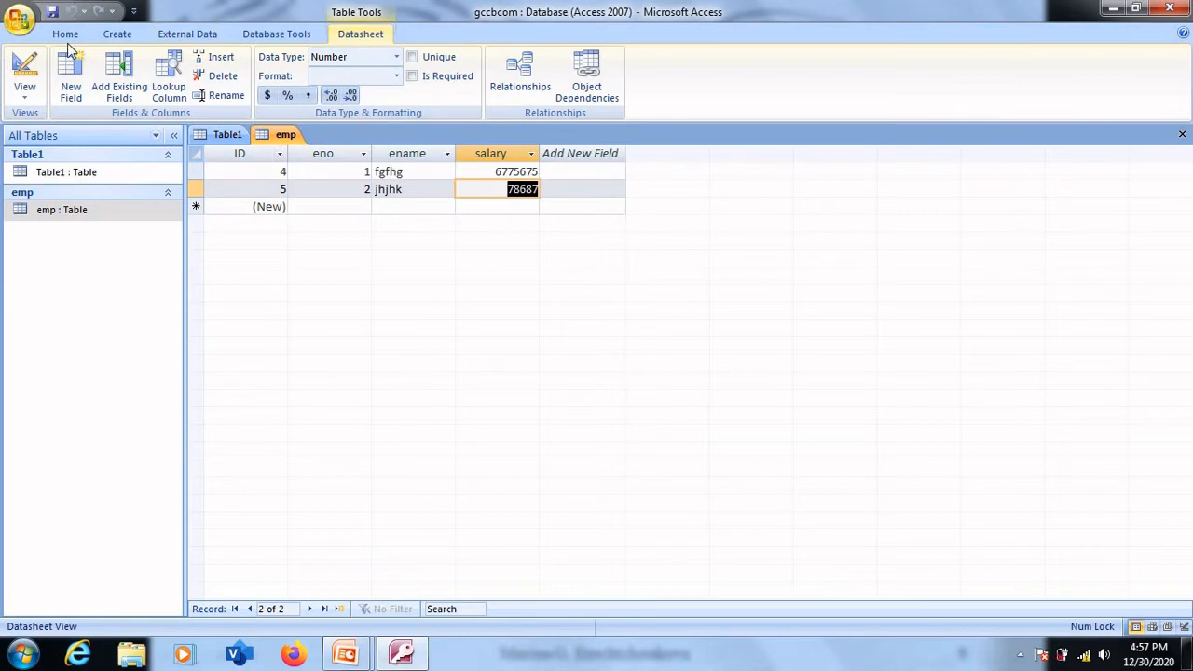
- Create another new table directly in Design view
left_click(117, 37)
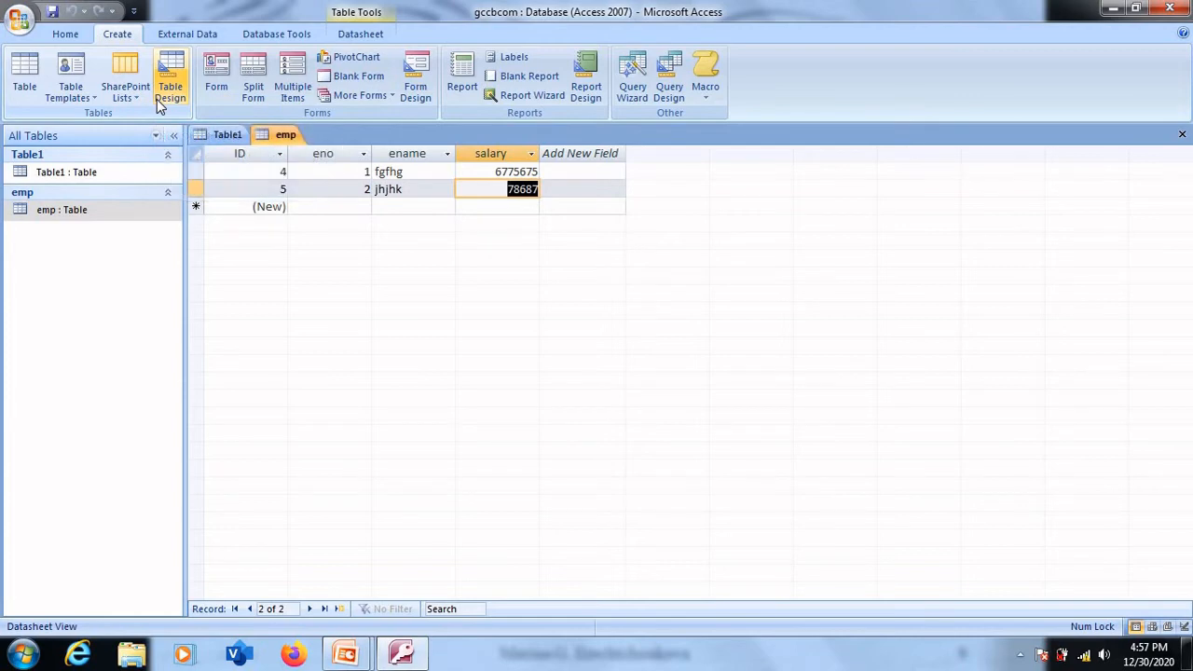
left_click(158, 103)
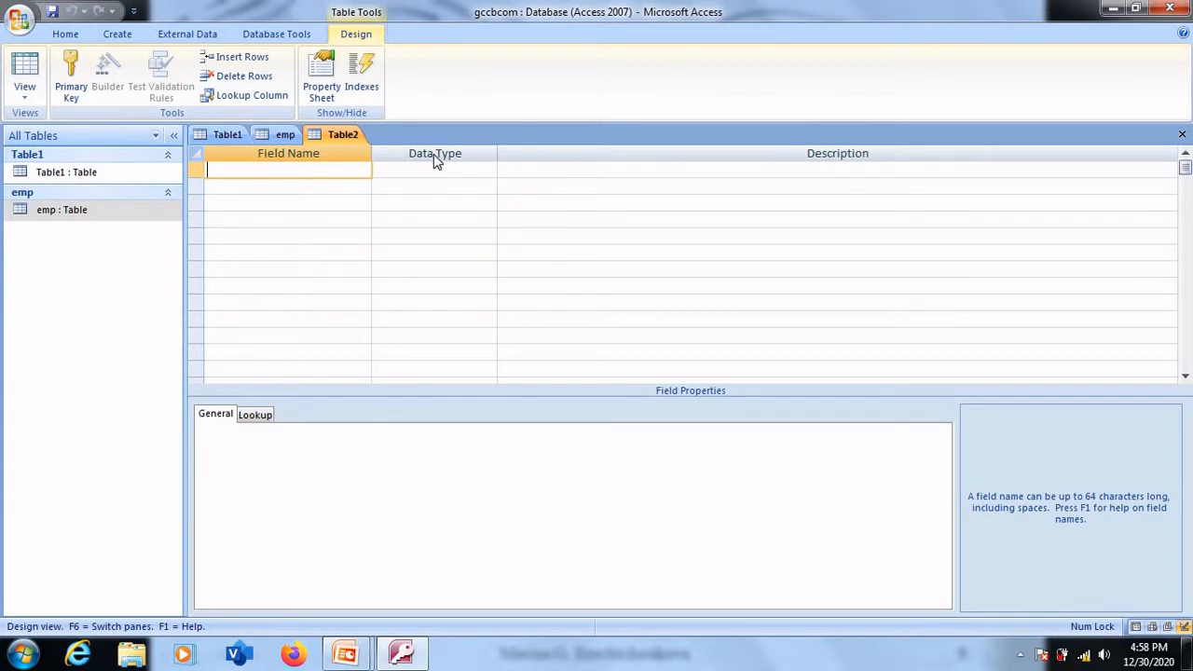
left_click(562, 168)
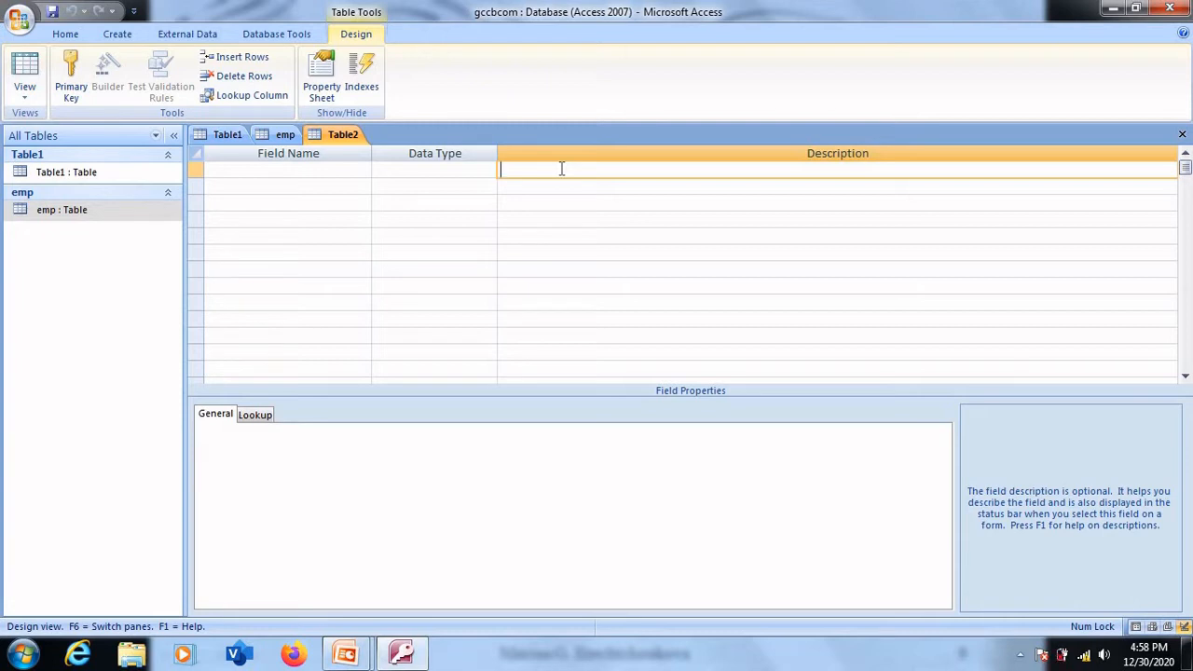
- Define the first field of the new table as rno with the Number data type
left_click(299, 168)
type("r")
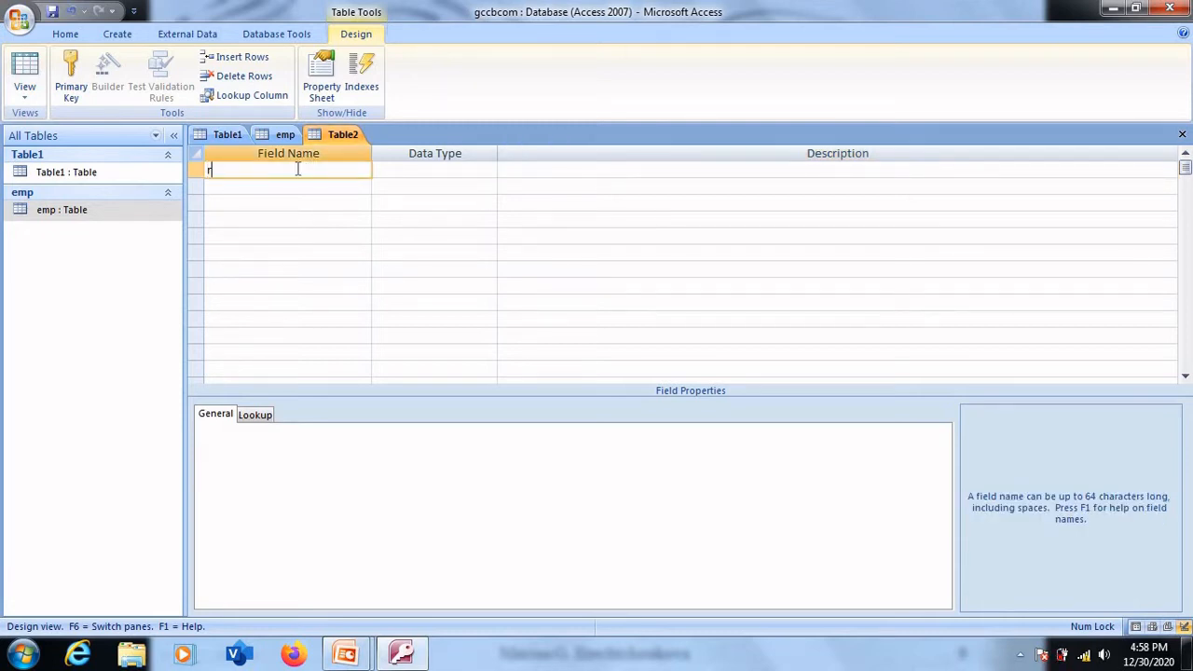
type("no")
left_click(396, 167)
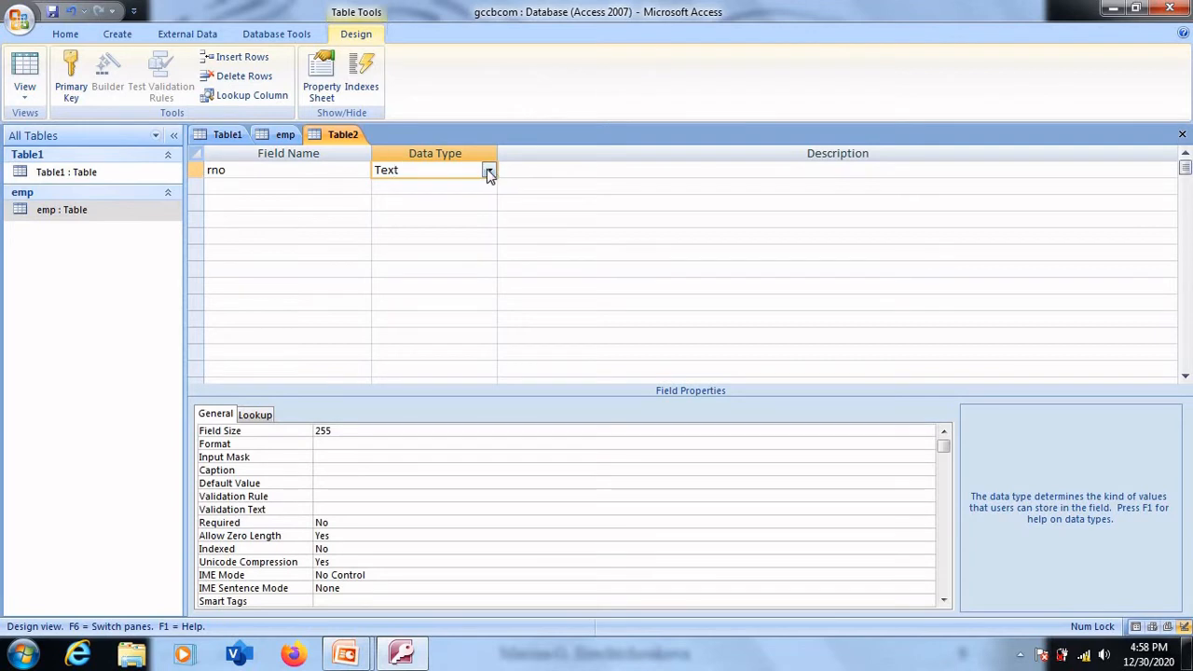
left_click(489, 171)
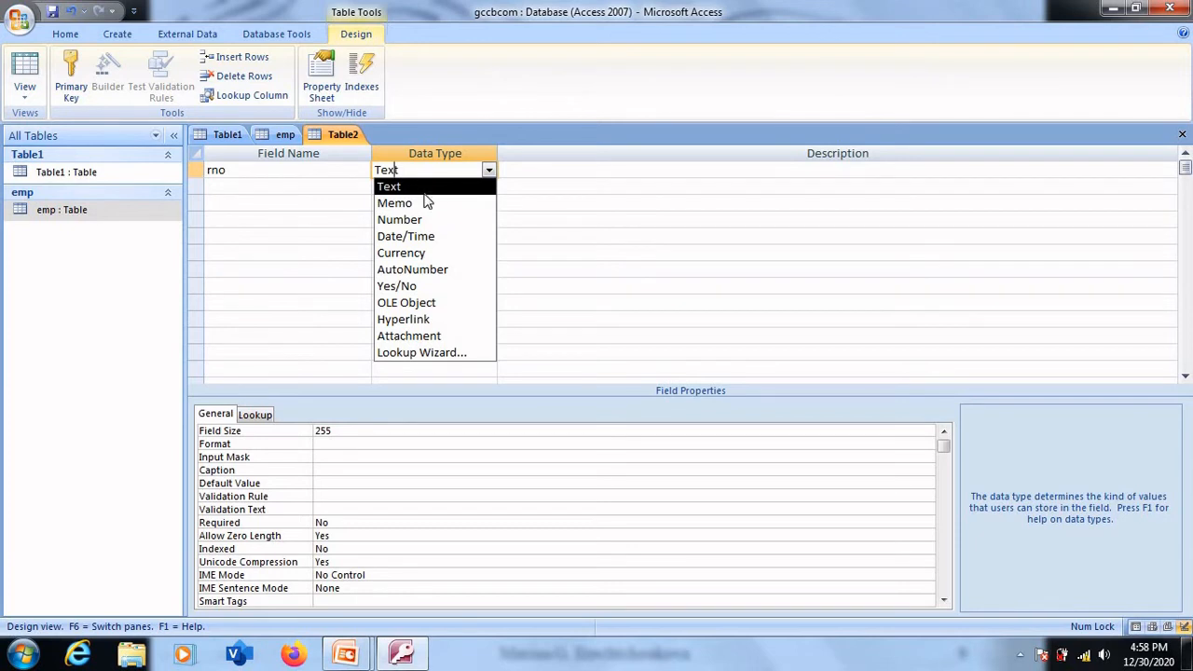
left_click(422, 222)
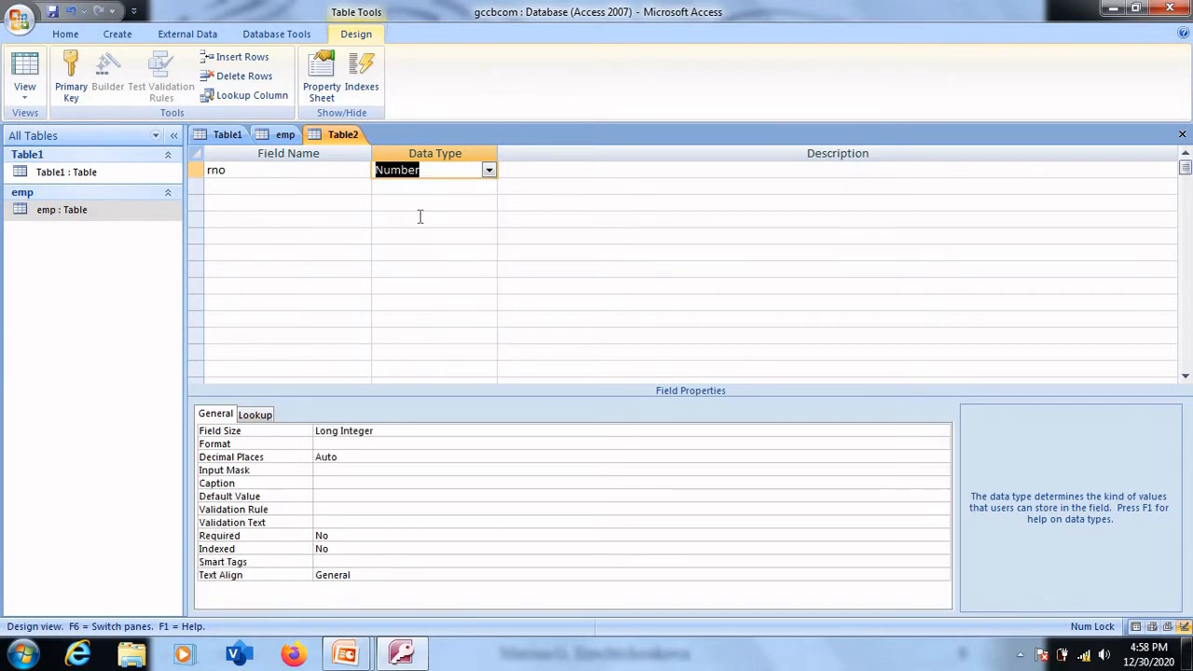
left_click(524, 173)
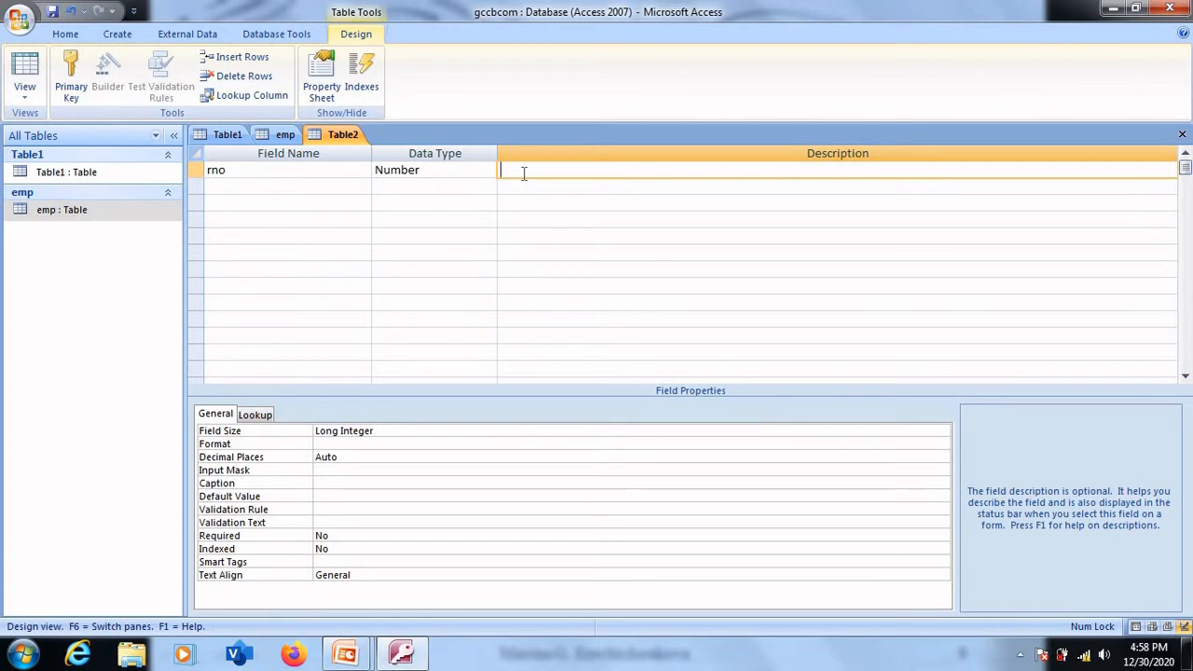
- Define a second field named sname with the Text data type
left_click(268, 188)
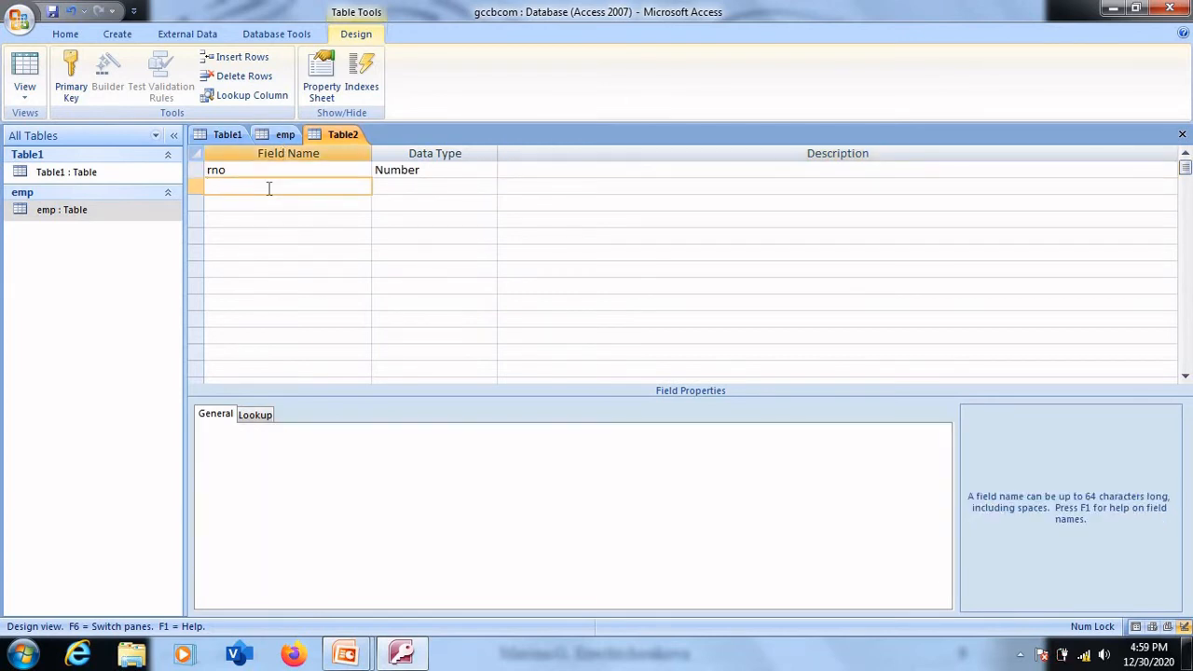
type("sname")
key("Home")
key("Delete")
type("s")
key("Tab")
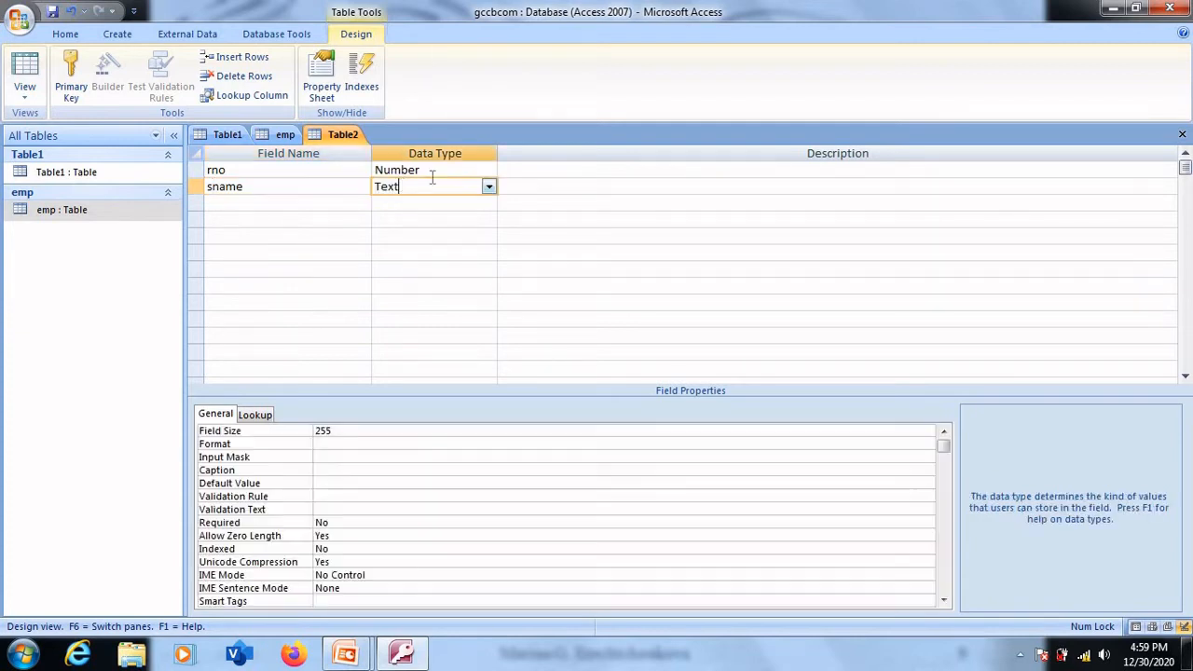
left_click(490, 188)
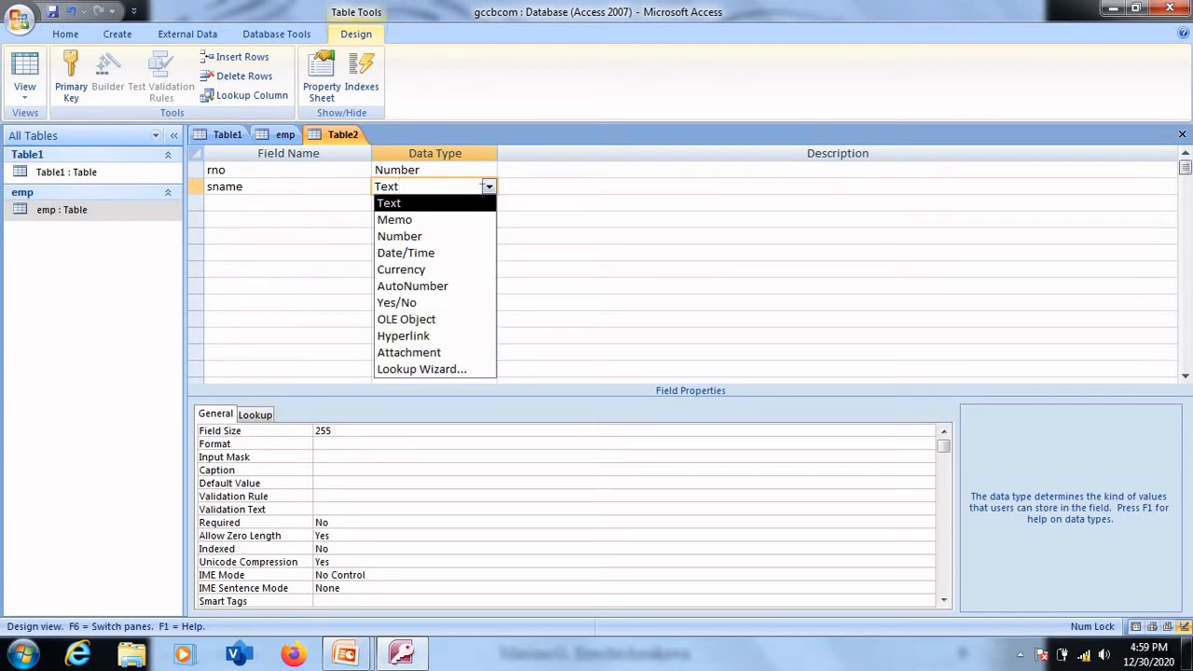
left_click(431, 205)
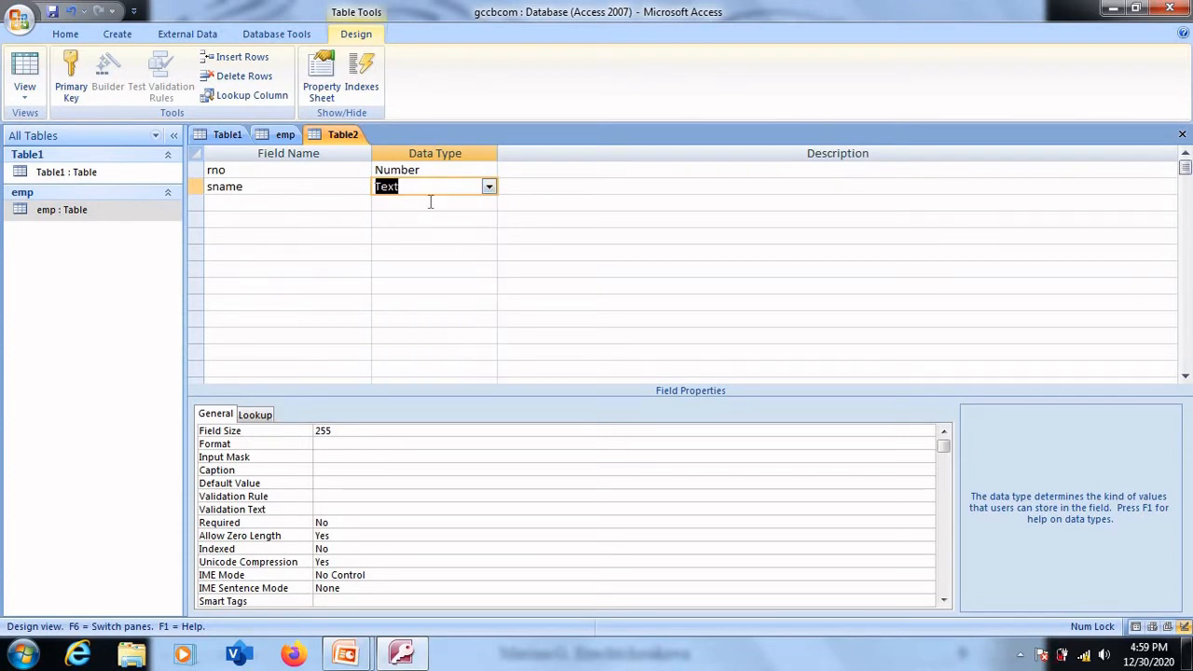
- Define a third field named course with the Text data type
left_click(255, 202)
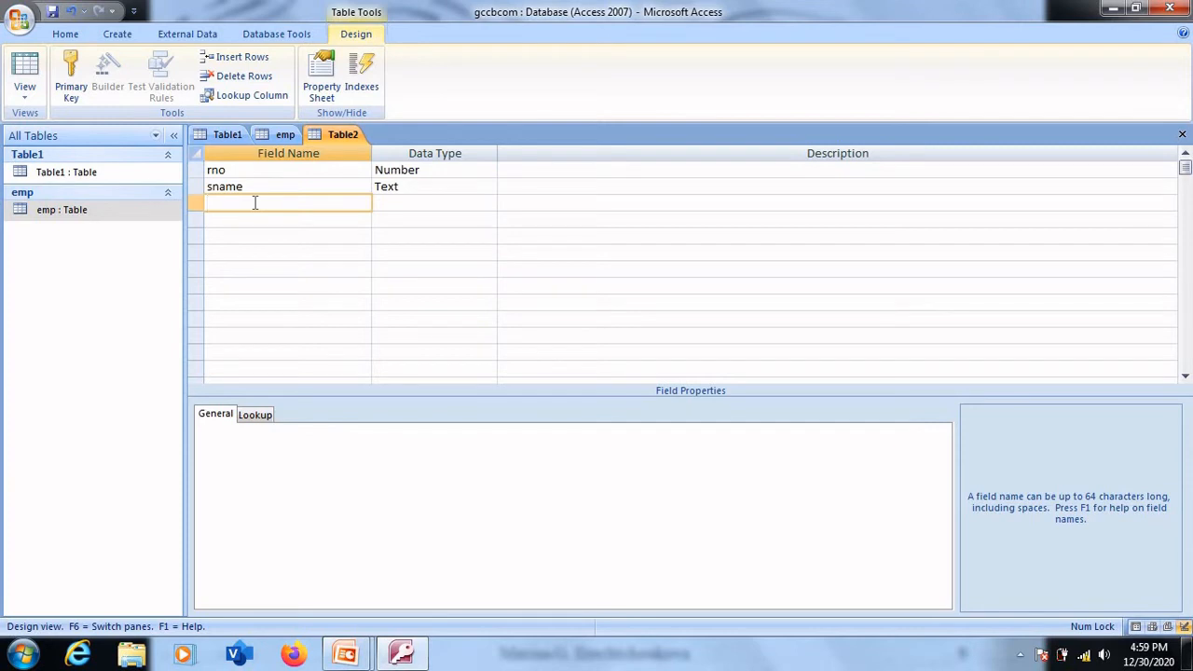
type("course")
left_click(395, 203)
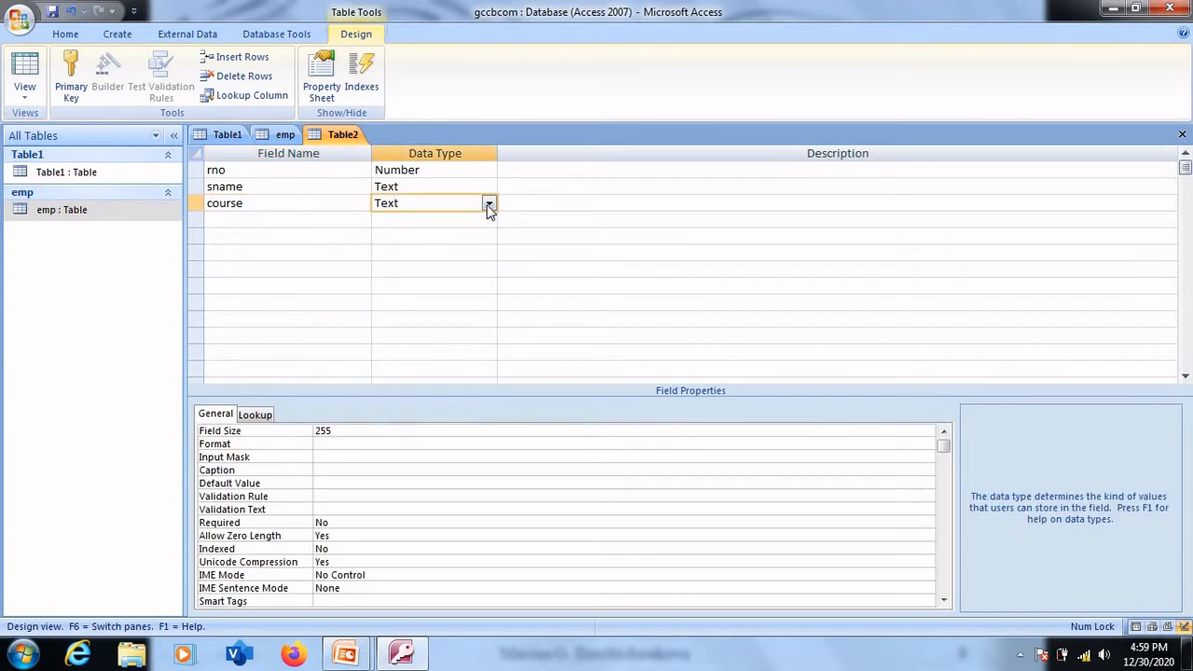
left_click(486, 201)
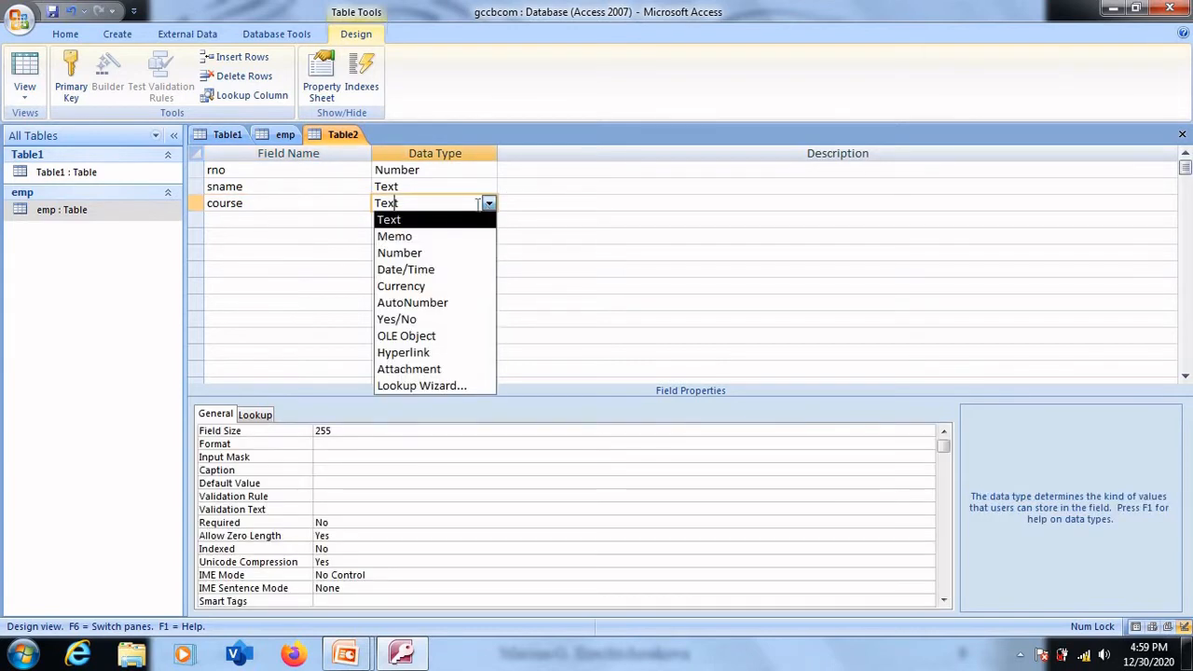
left_click(445, 224)
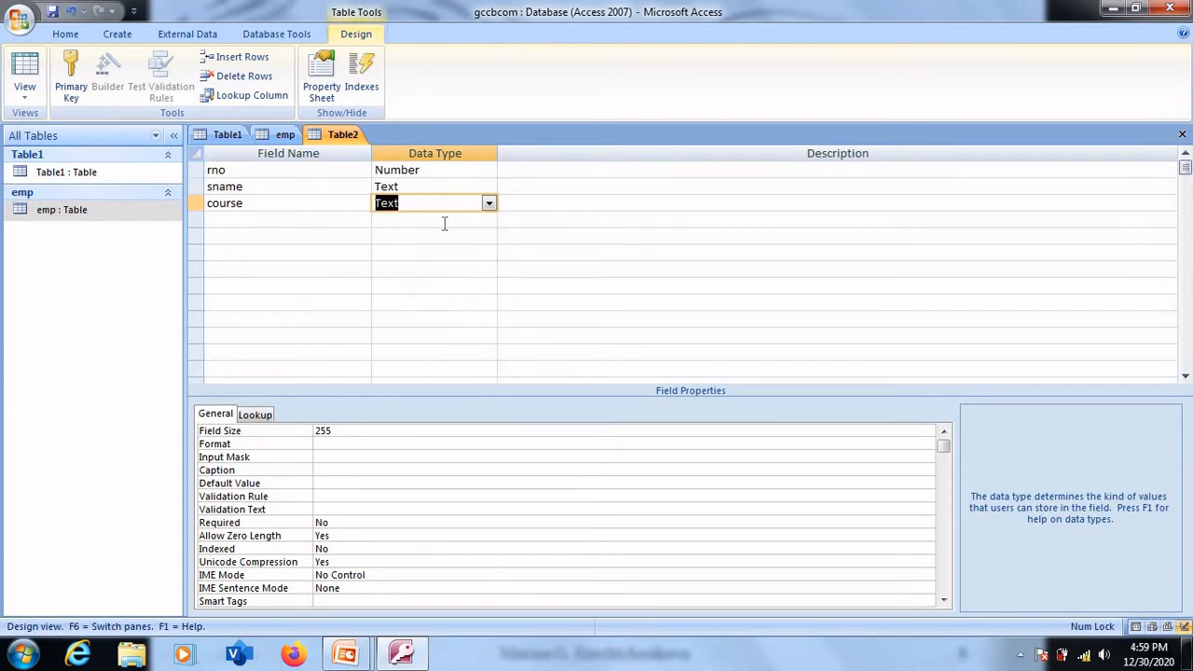
left_click(296, 220)
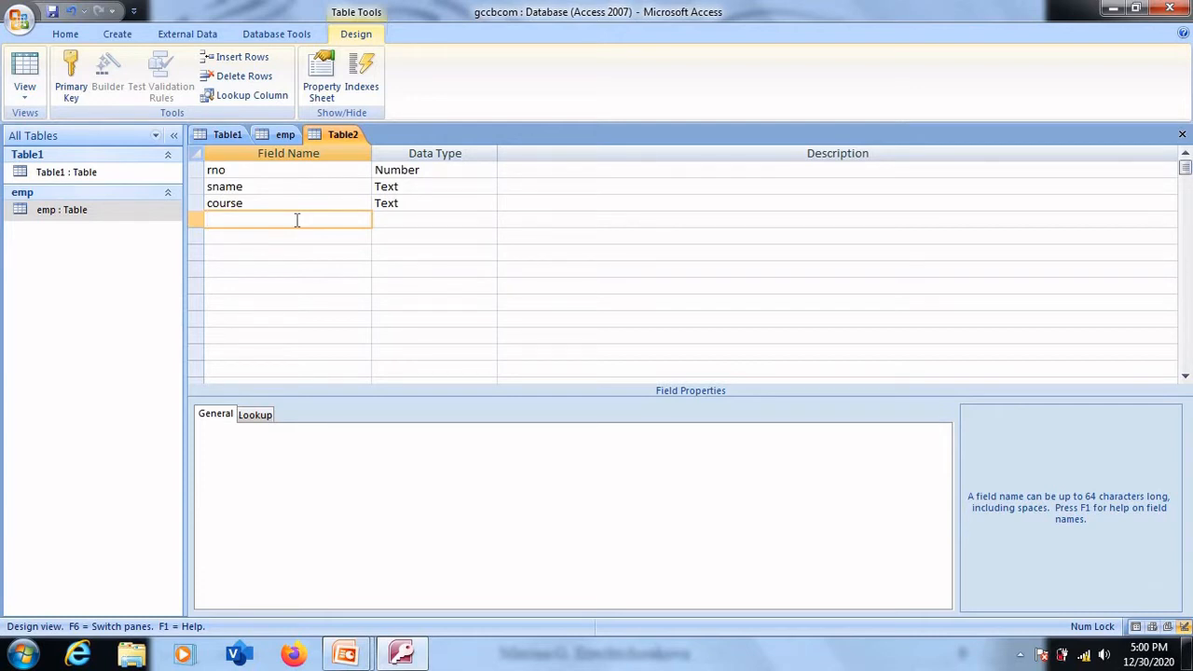
- Set the rno field's validation rule to >0 and open its validation text for editing
left_click(438, 168)
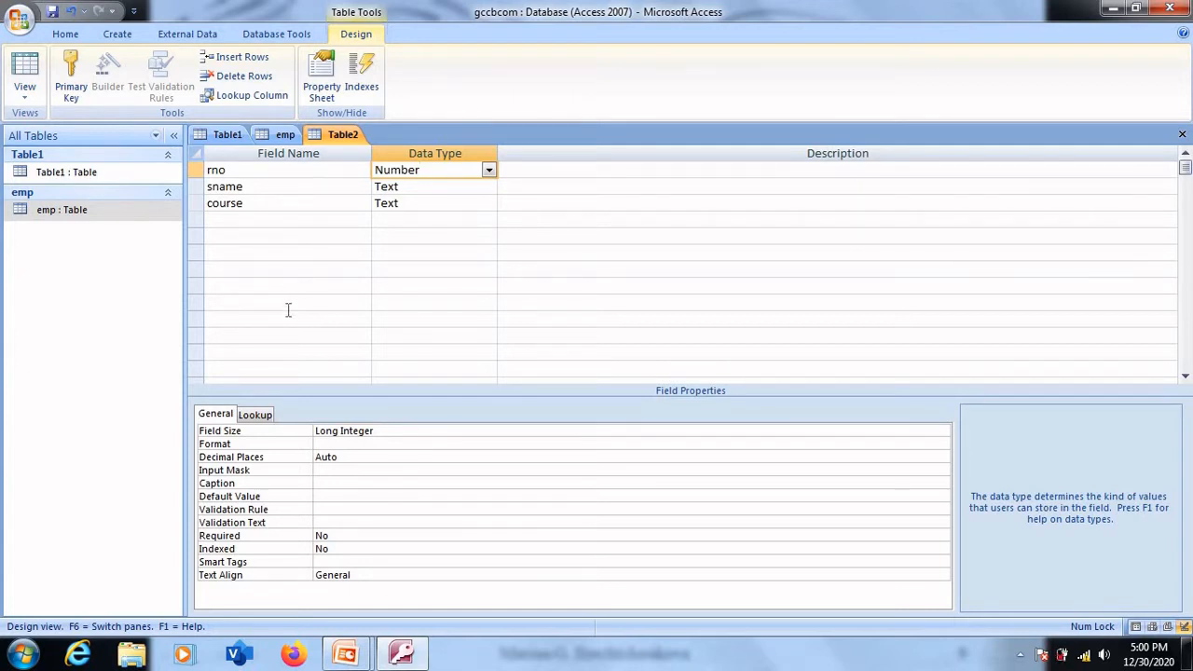
left_click(322, 509)
type(">0")
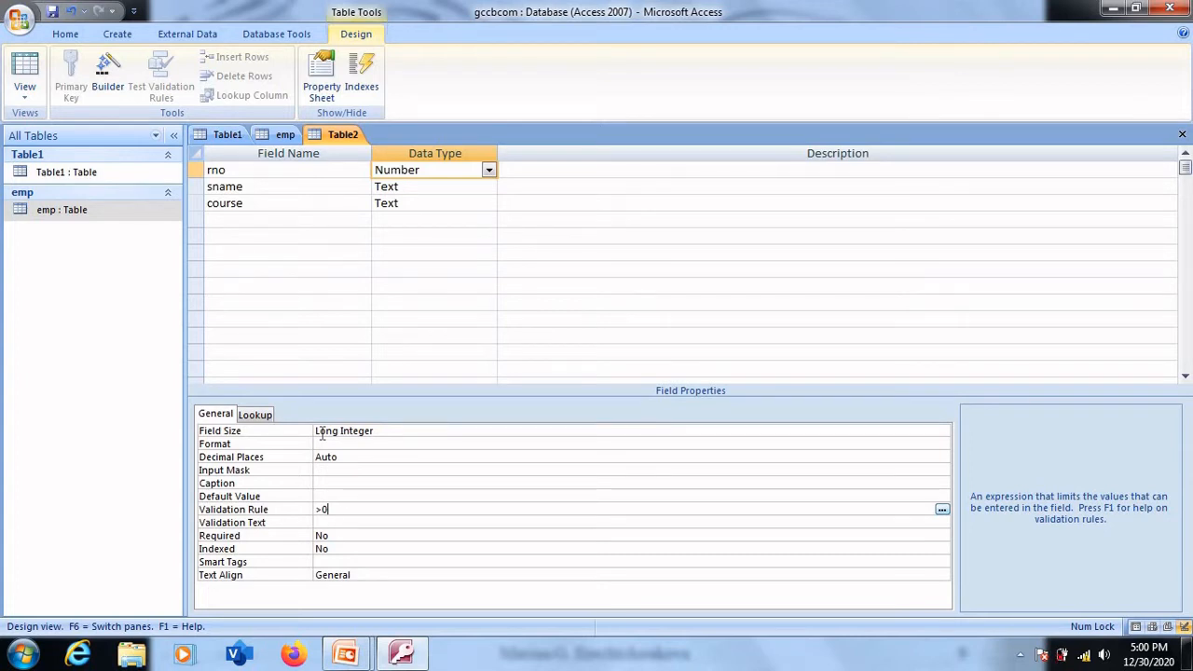
left_click(341, 525)
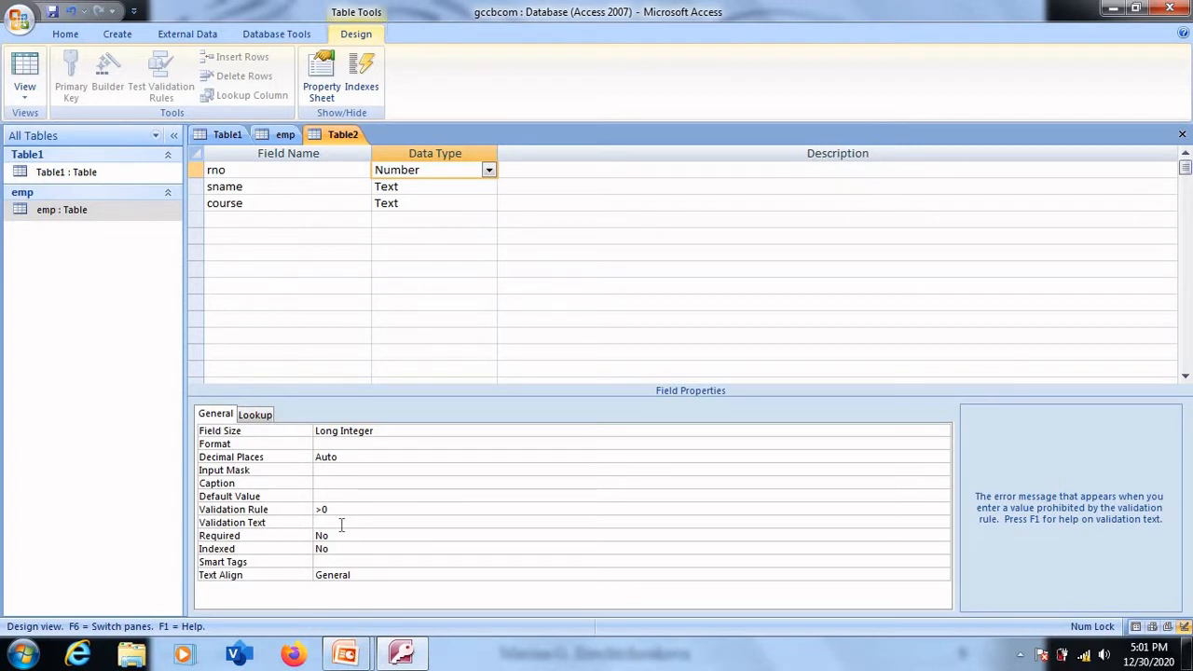
- Browse the decimal places choices for the rno field and choose Auto
left_click(342, 457)
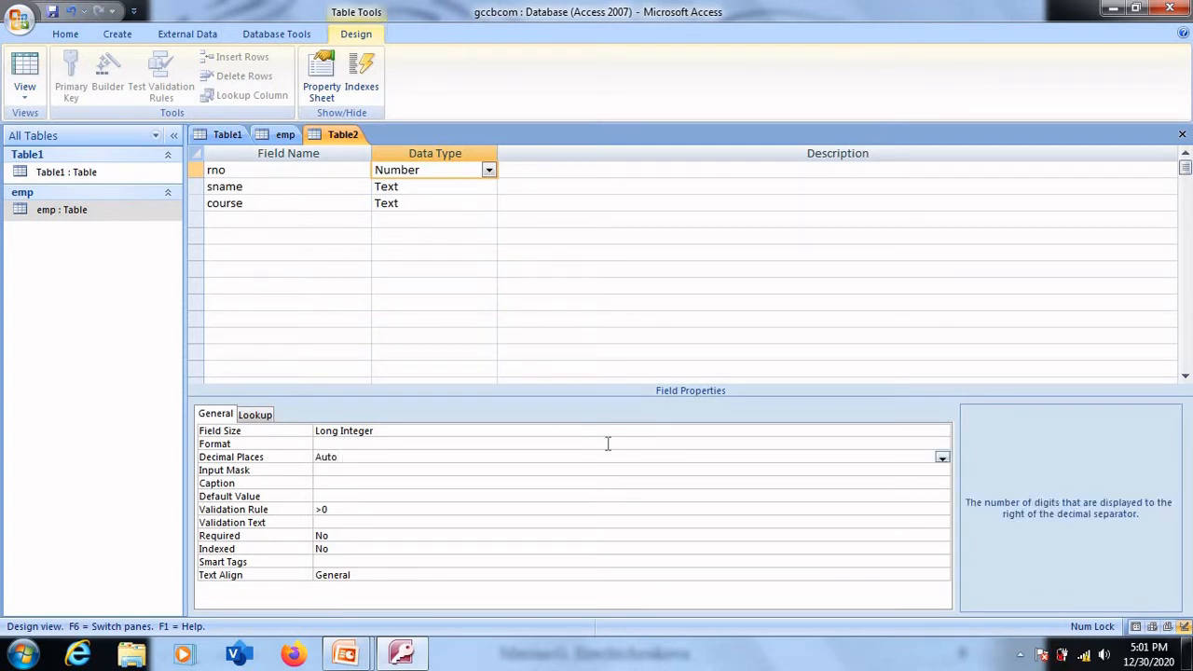
left_click(943, 457)
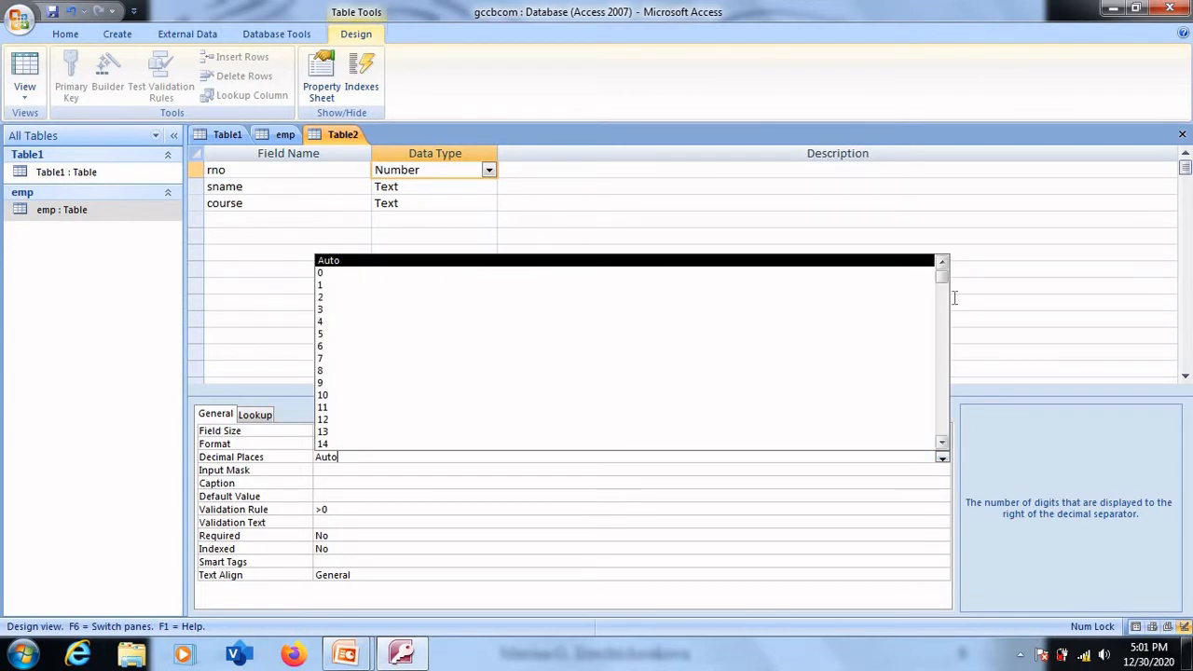
left_click_drag(942, 282, 943, 466)
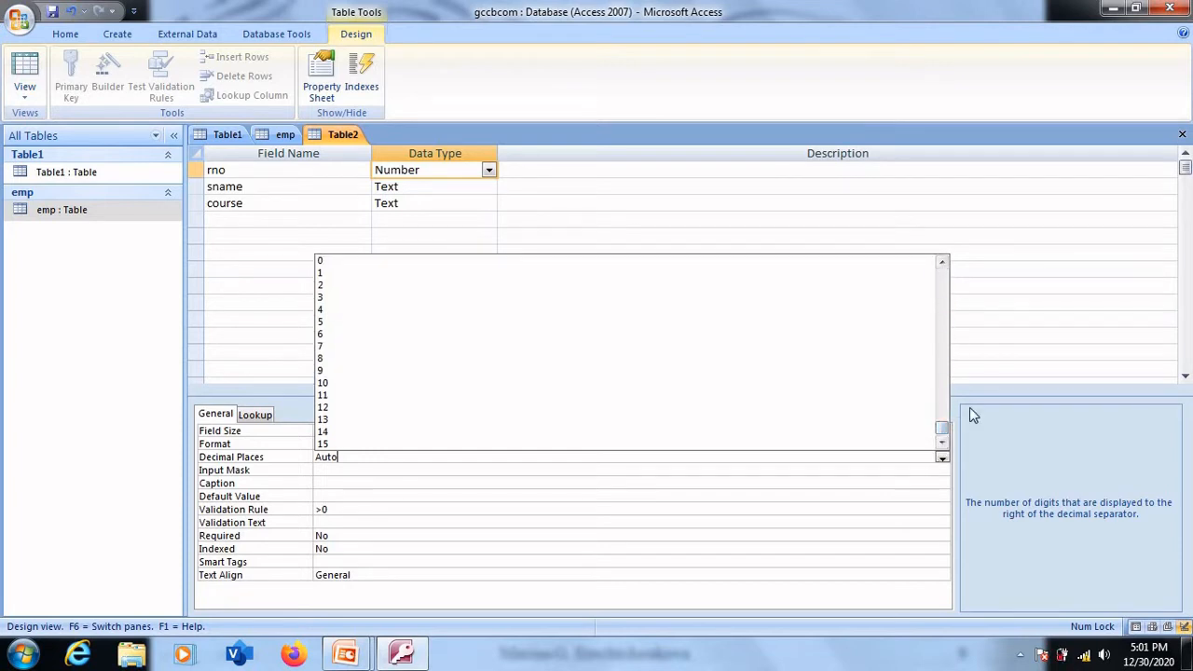
left_click_drag(942, 436, 942, 273)
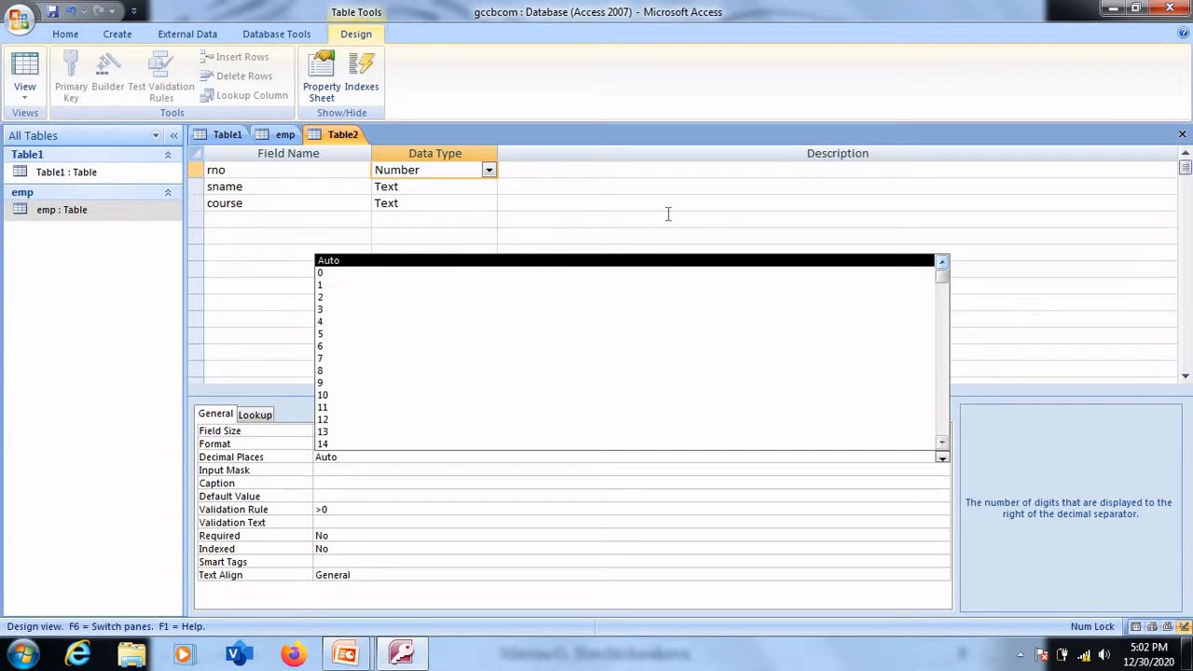
left_click(343, 263)
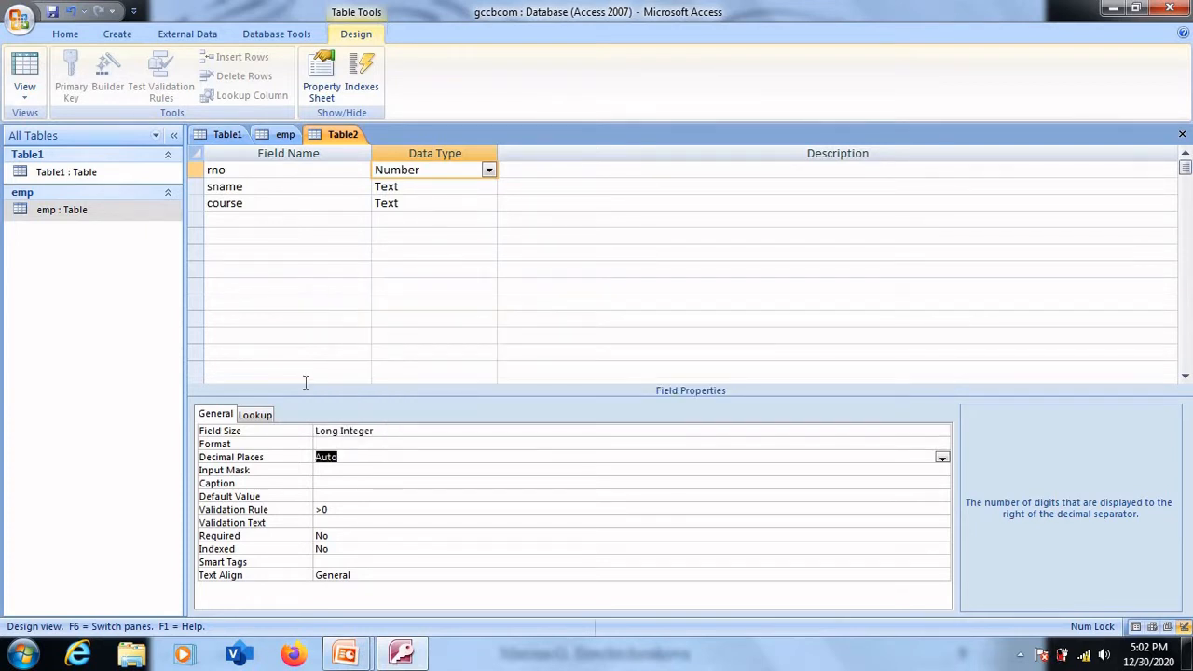
left_click(350, 457)
- Review the rno field's validation rule, the table's three field names and the data type choices for rno
left_click(339, 509)
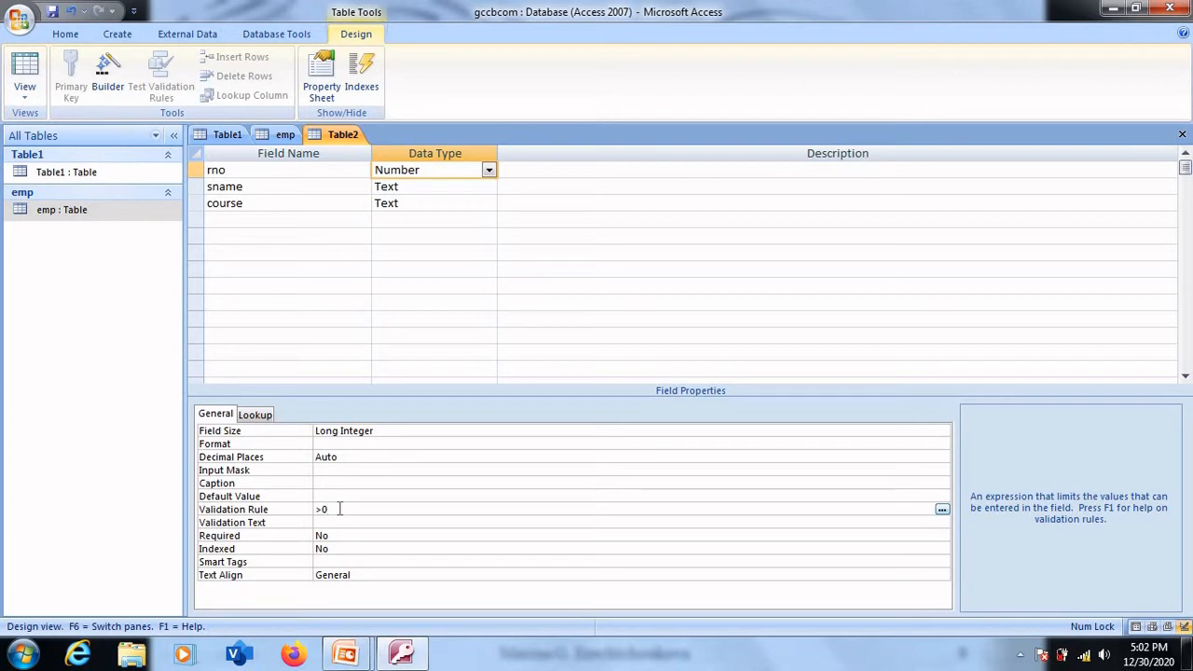
left_click(259, 176)
left_click(259, 187)
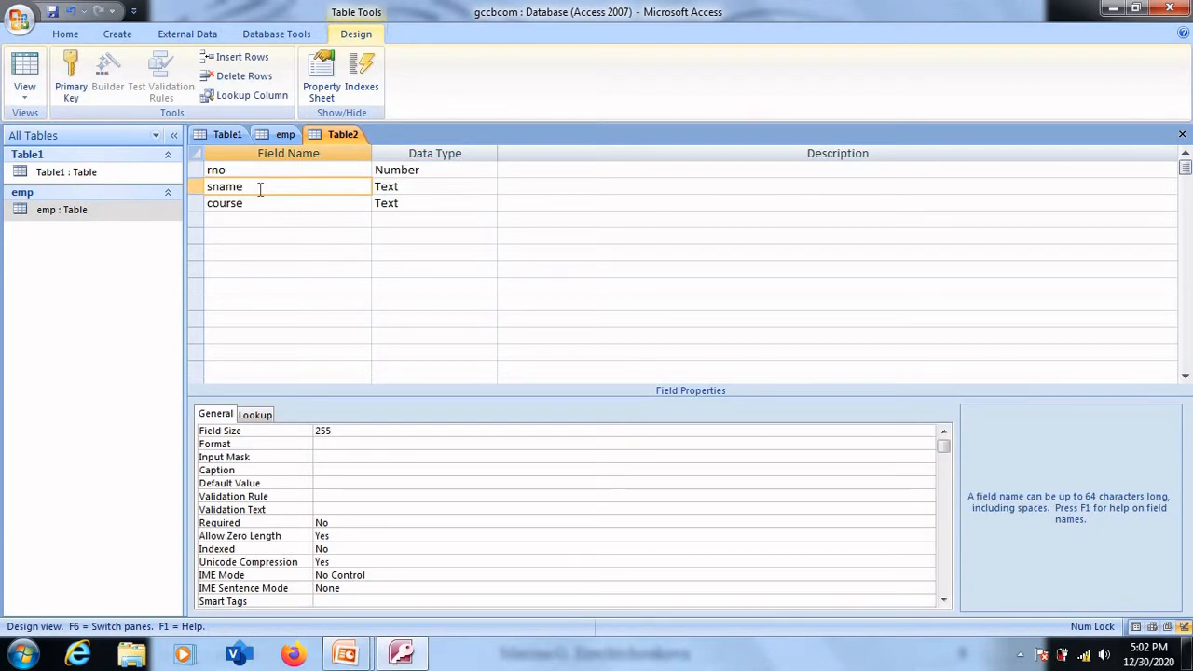
left_click(257, 204)
left_click(268, 170)
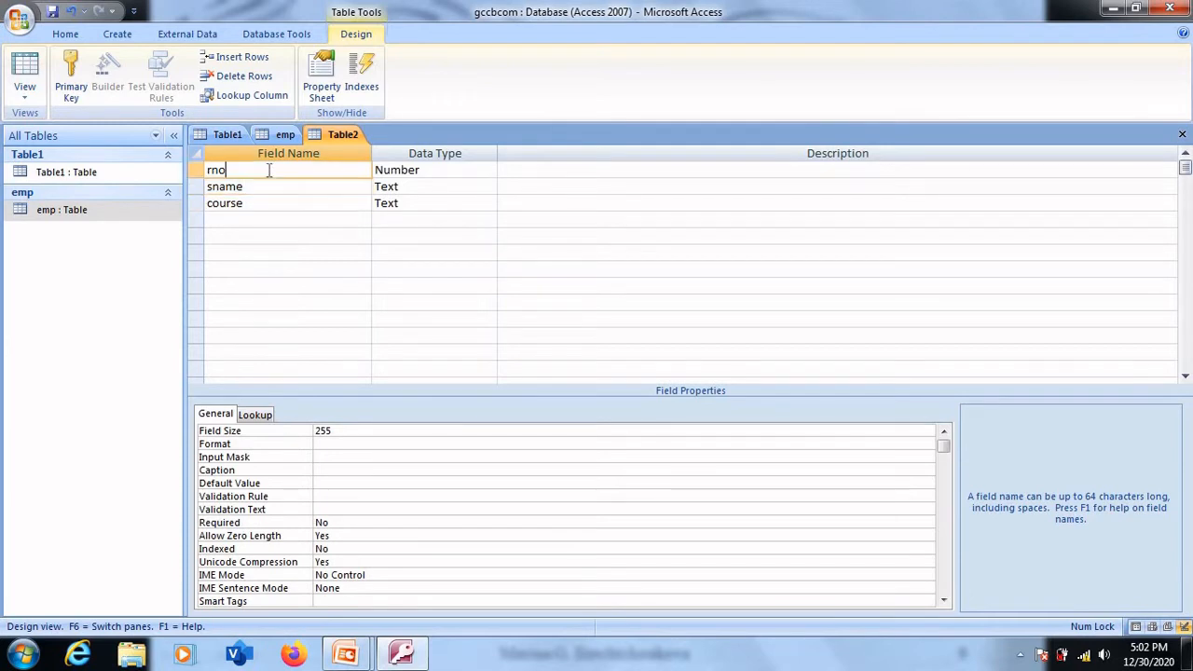
left_click(451, 170)
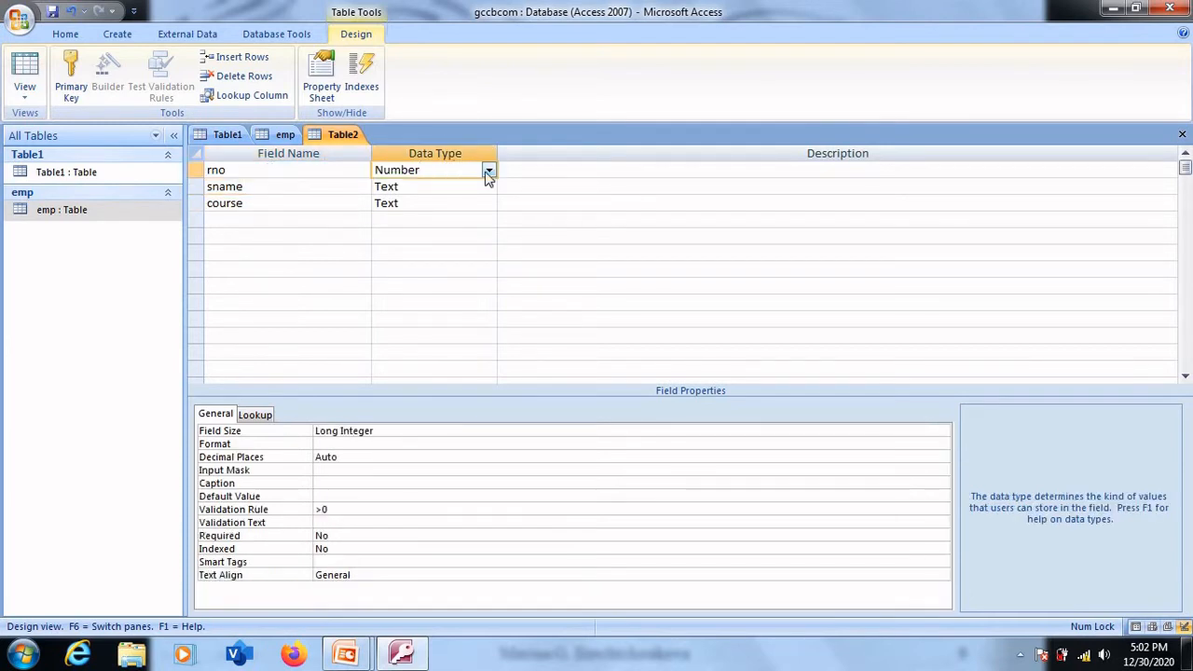
left_click(487, 172)
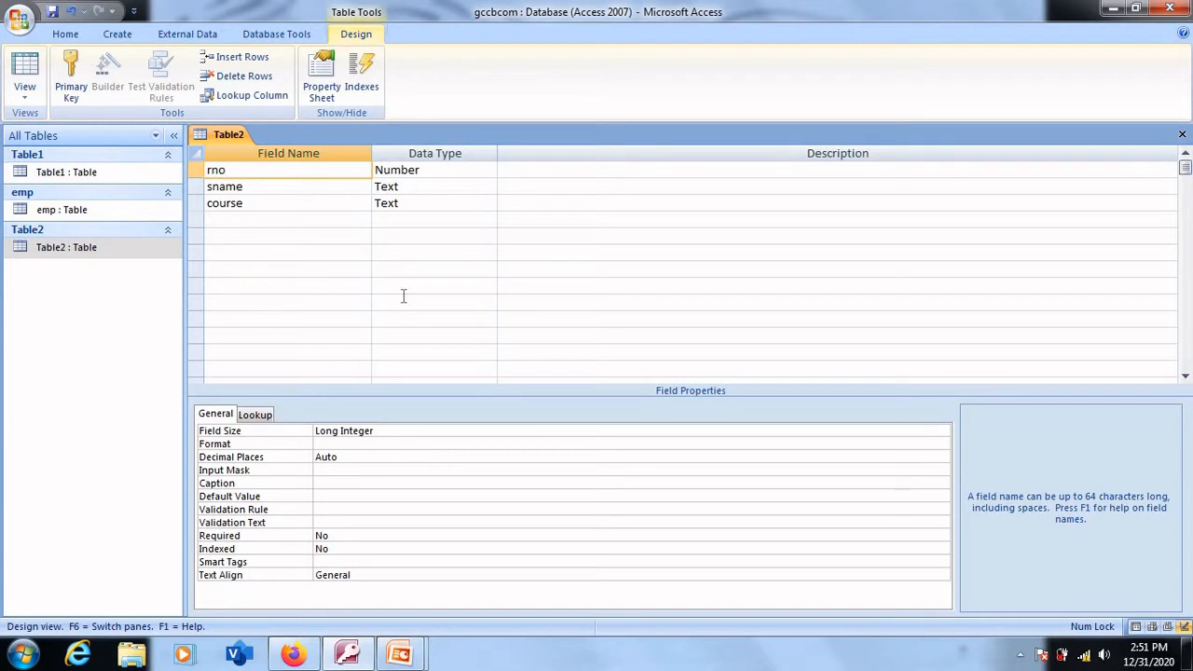
- Examine the field names and data types of rno, sname and course in Table2
left_click(269, 186)
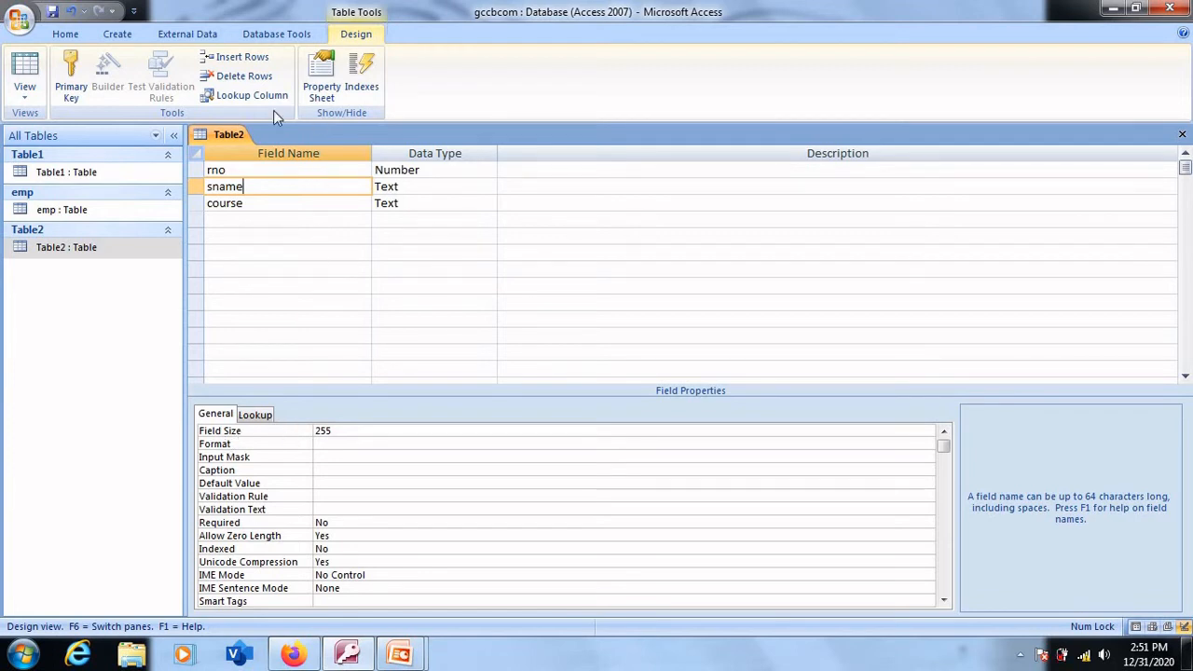
left_click(240, 170)
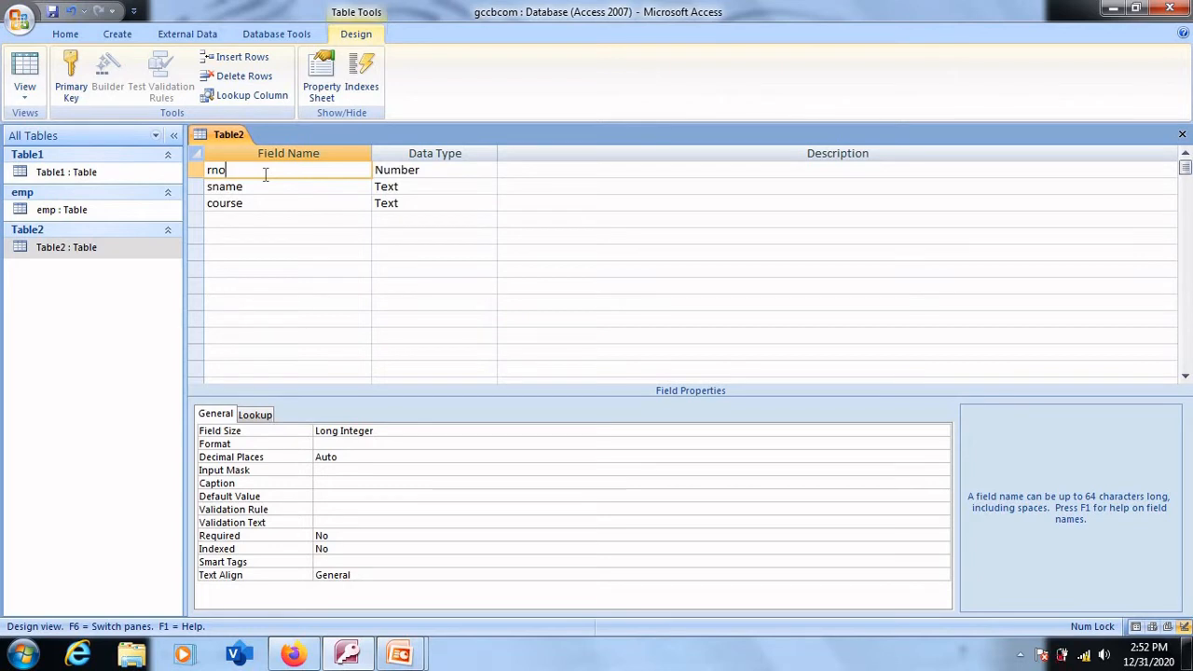
left_click(246, 221)
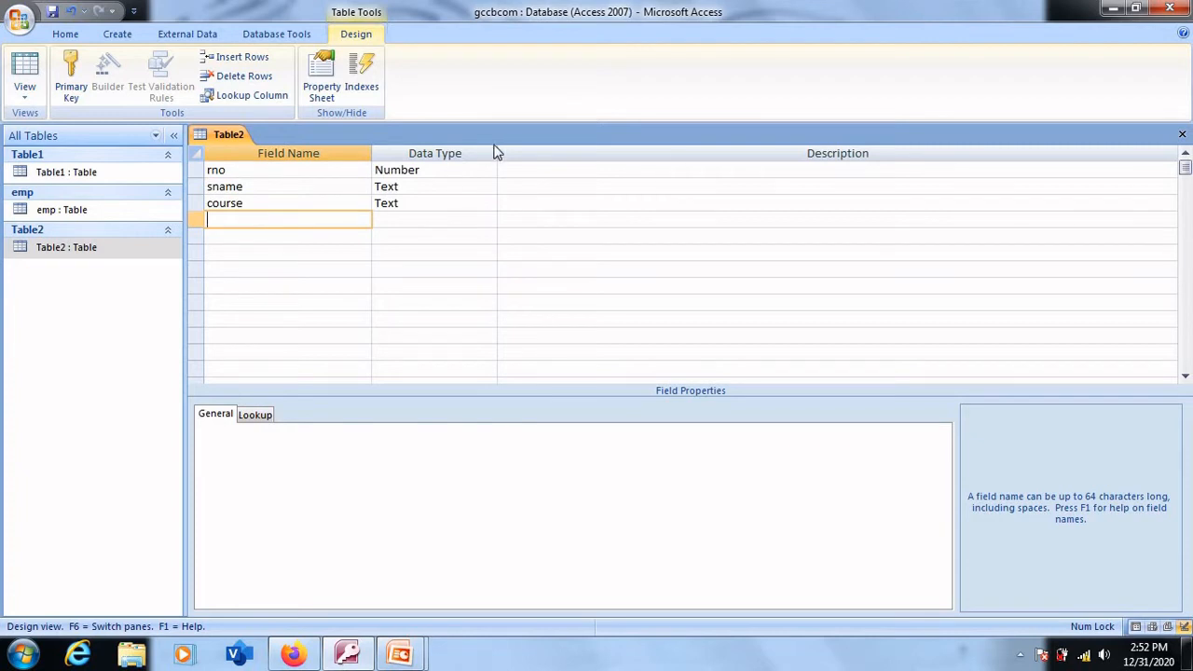
left_click(427, 171)
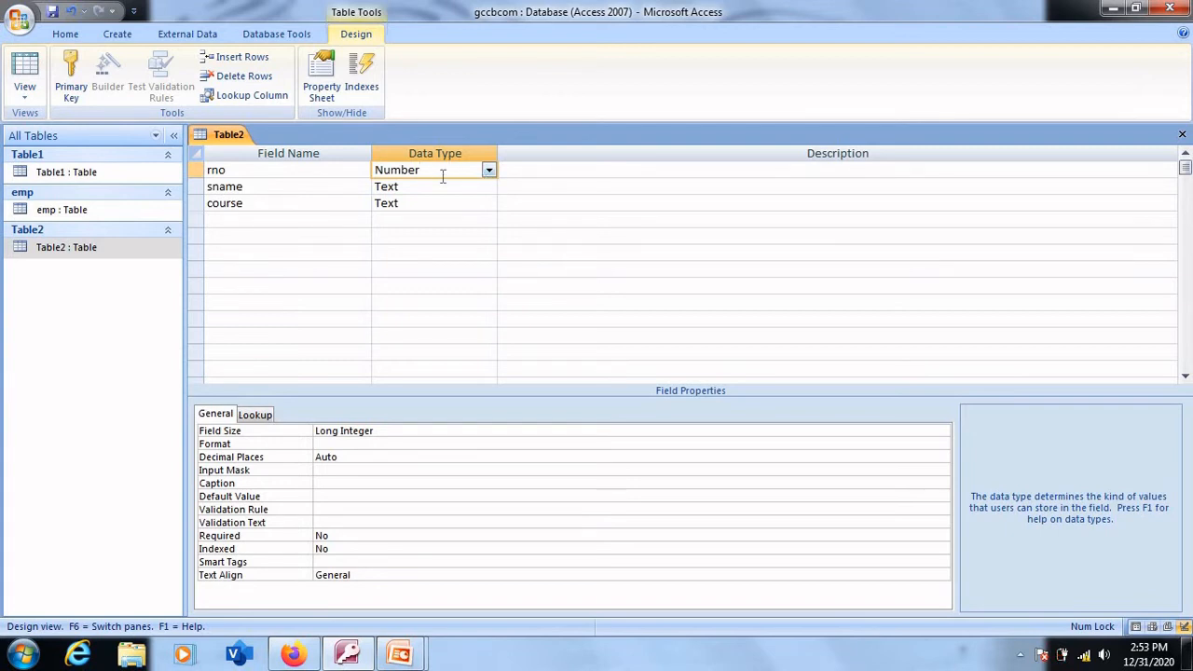
left_click(272, 164)
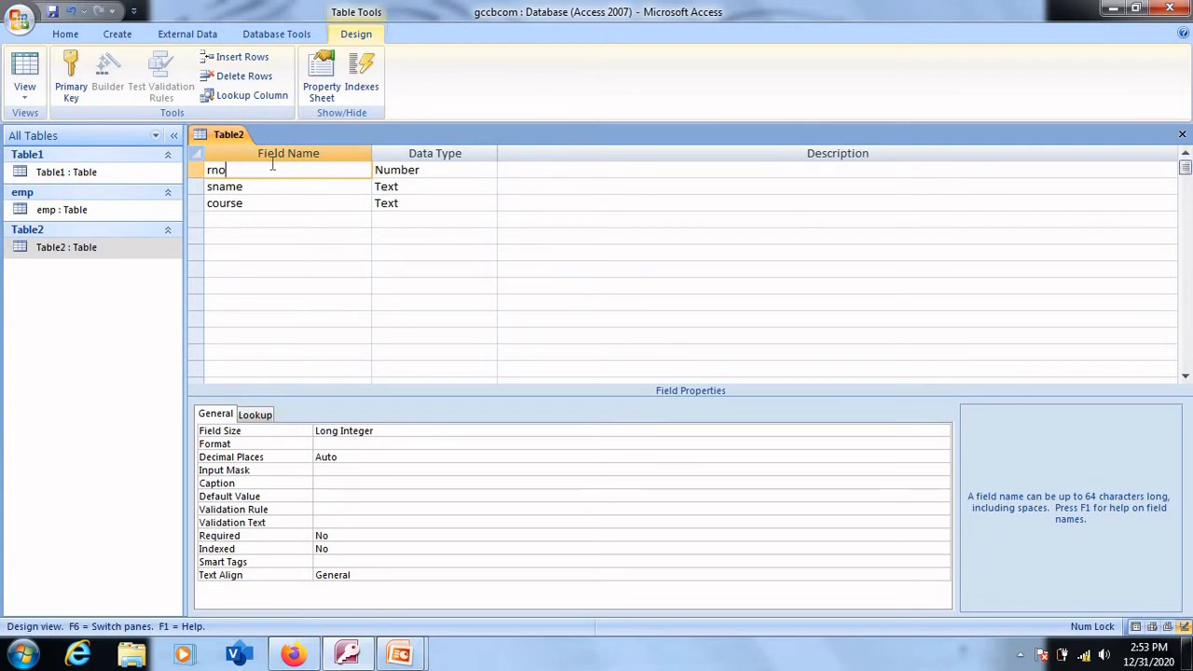
left_click(410, 203)
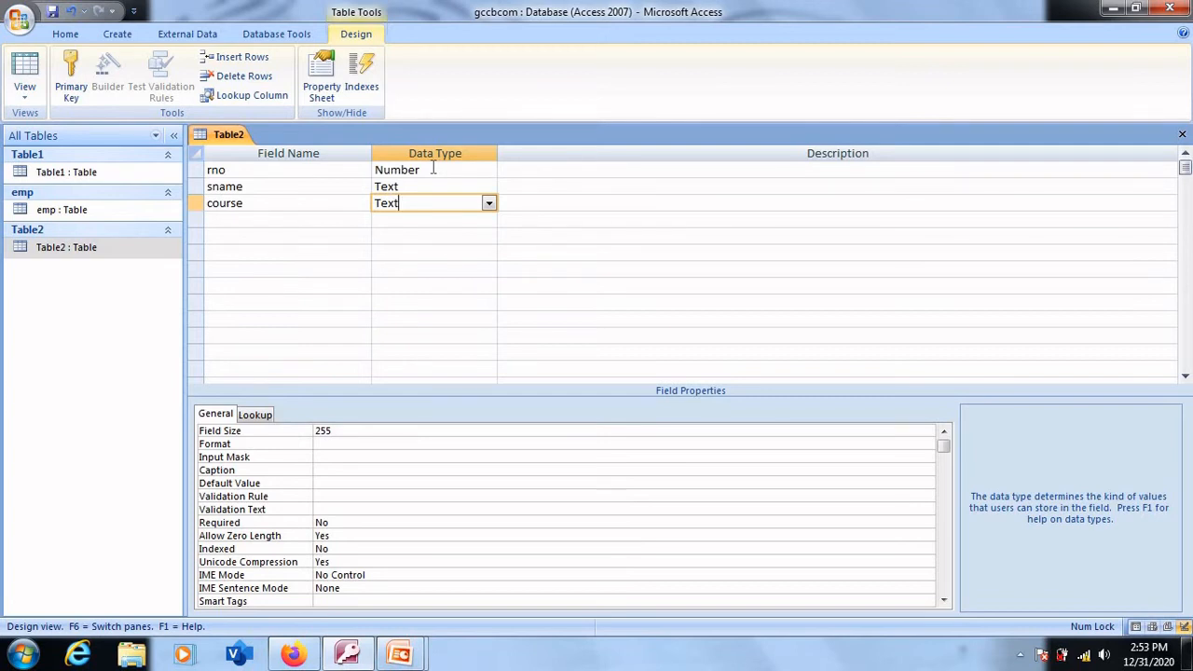
- Examine the data types available for the rno field and for the sname field
left_click(469, 170)
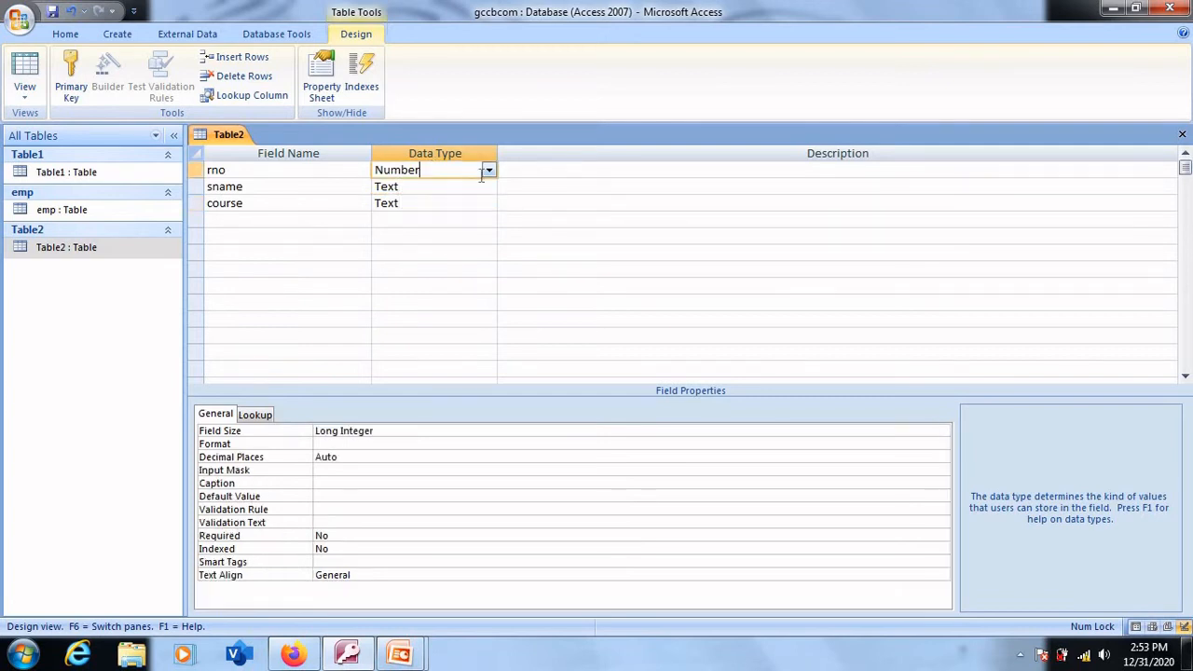
left_click(489, 172)
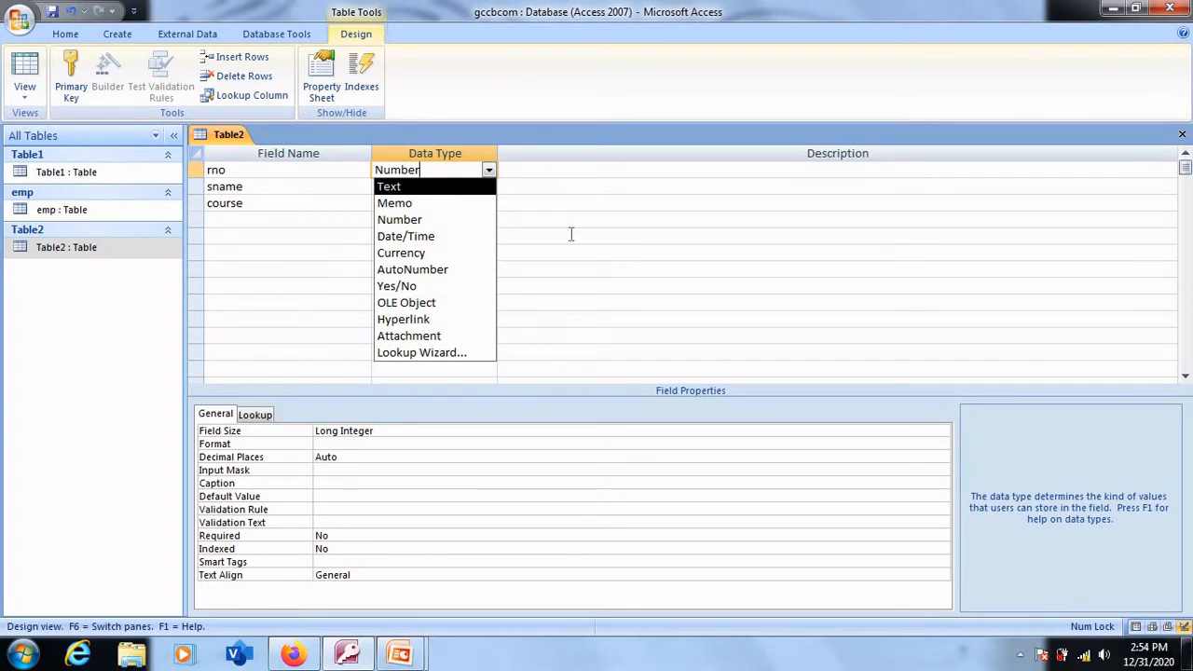
left_click(570, 233)
left_click(422, 186)
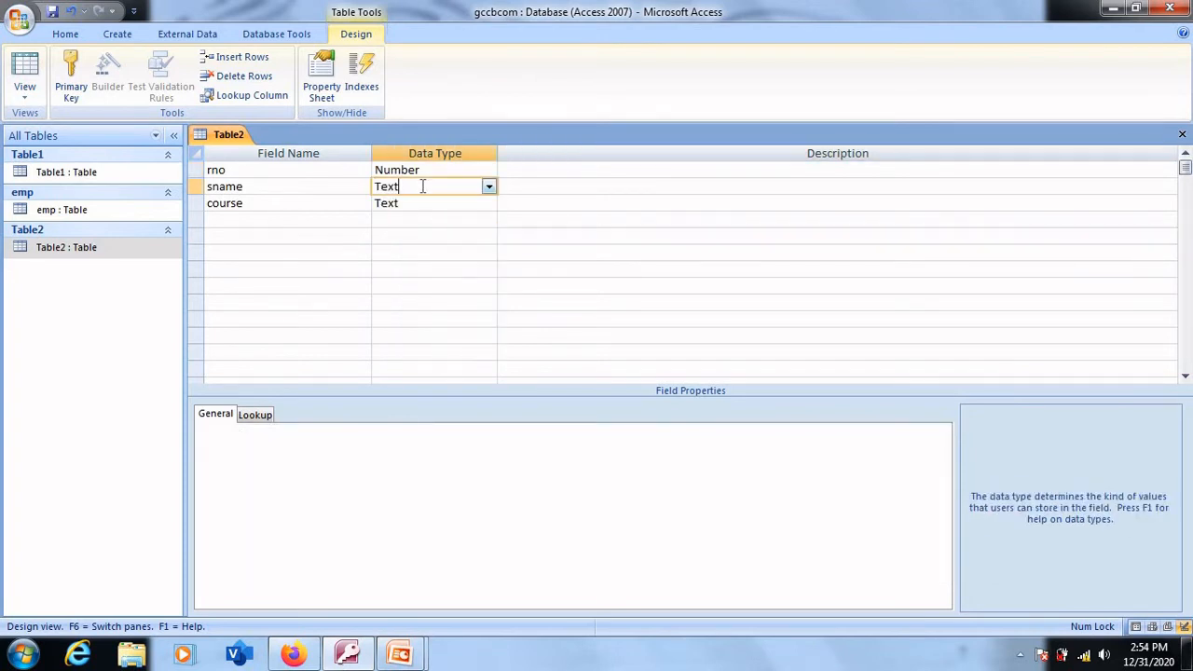
left_click(489, 187)
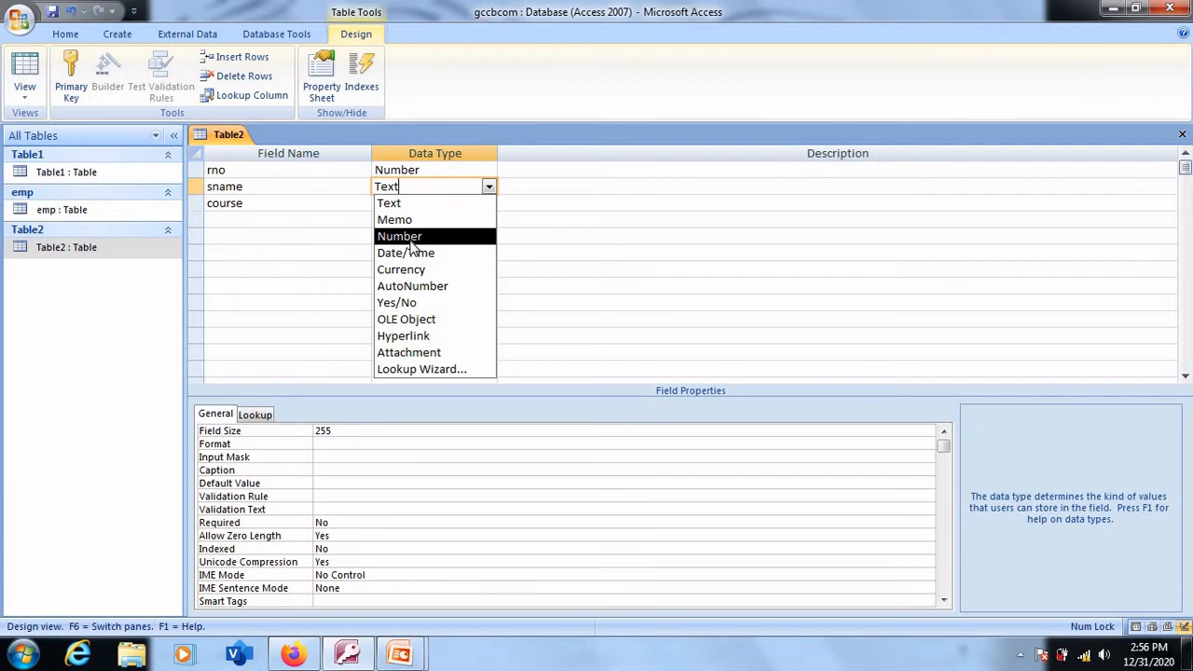
- Set the rno field's field size to Integer
left_click(418, 169)
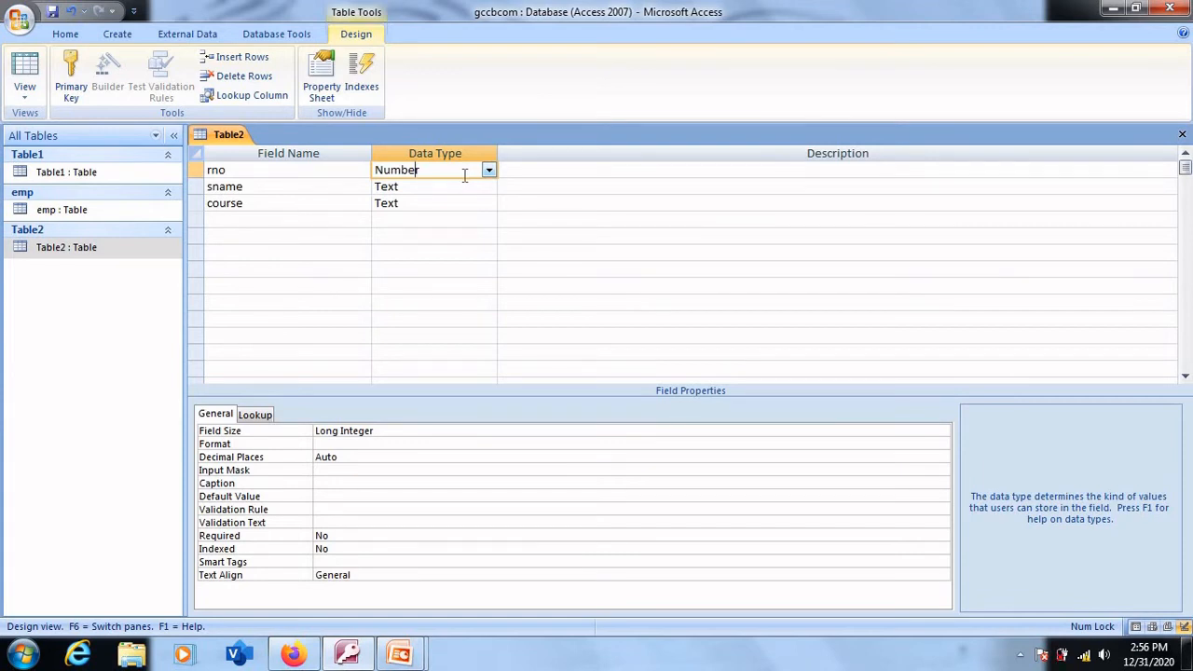
left_click(392, 433)
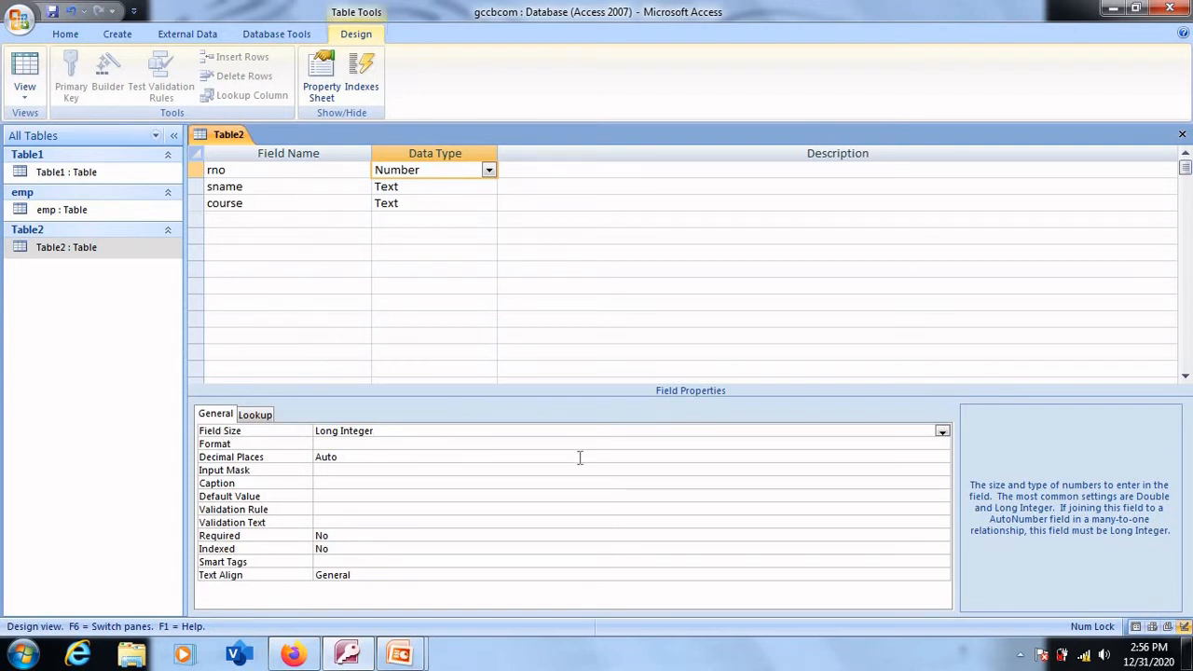
left_click(943, 433)
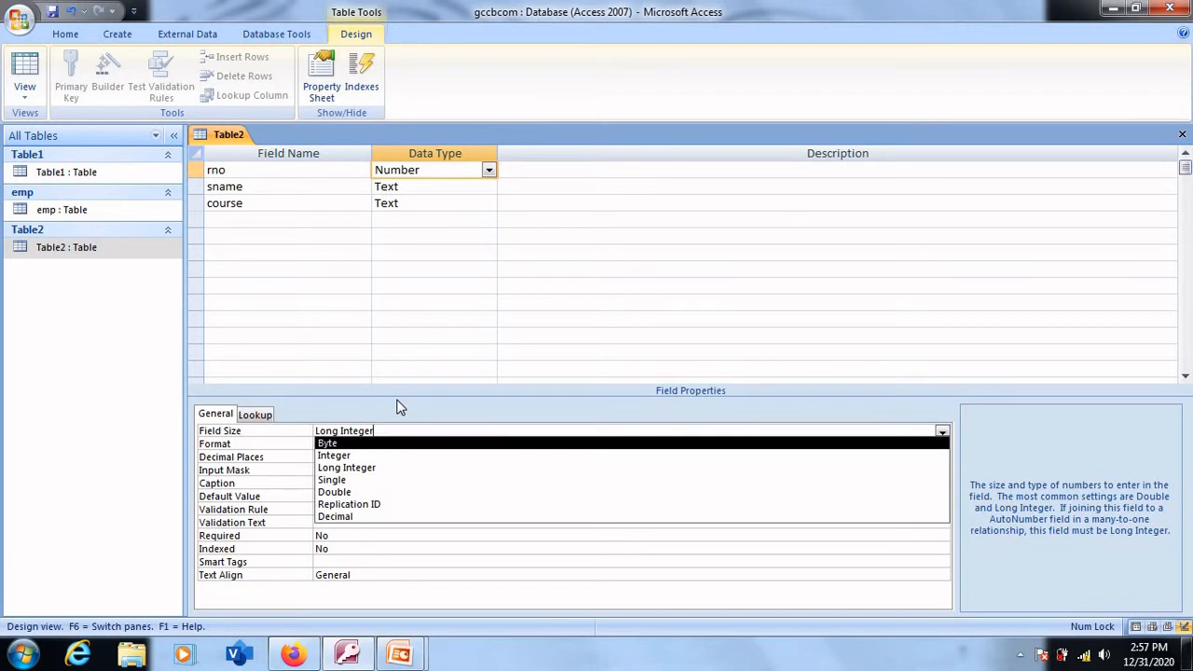
left_click(351, 456)
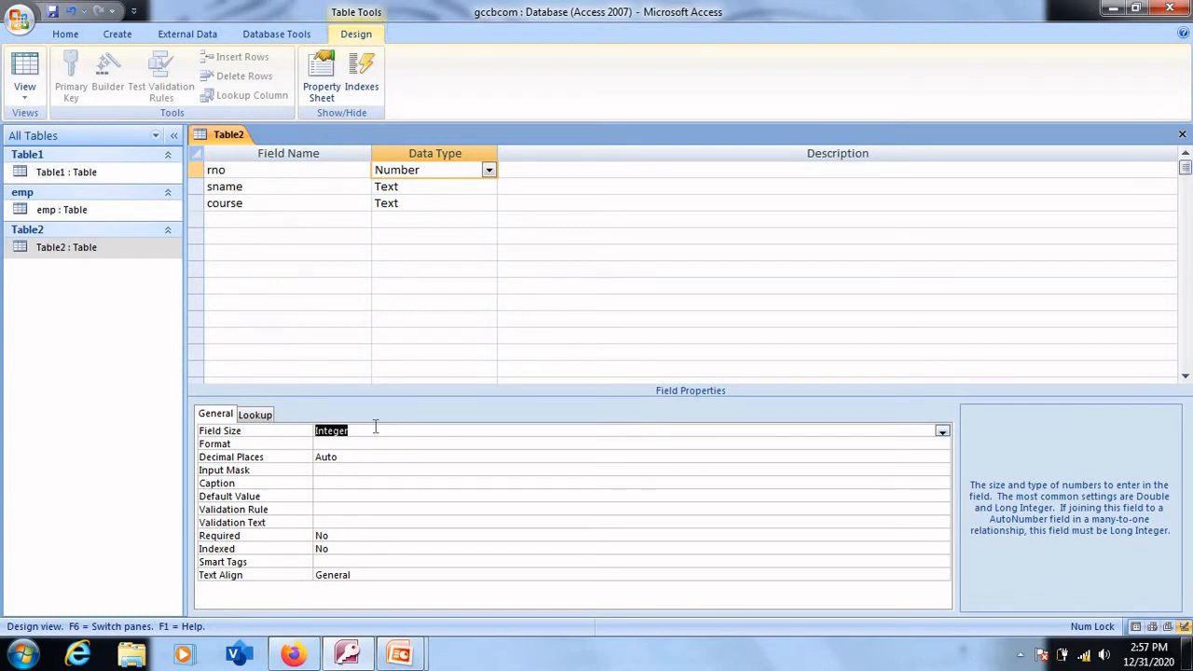
- Look through the rno field's available number sizes and its list of data types
left_click(375, 430)
left_click(942, 435)
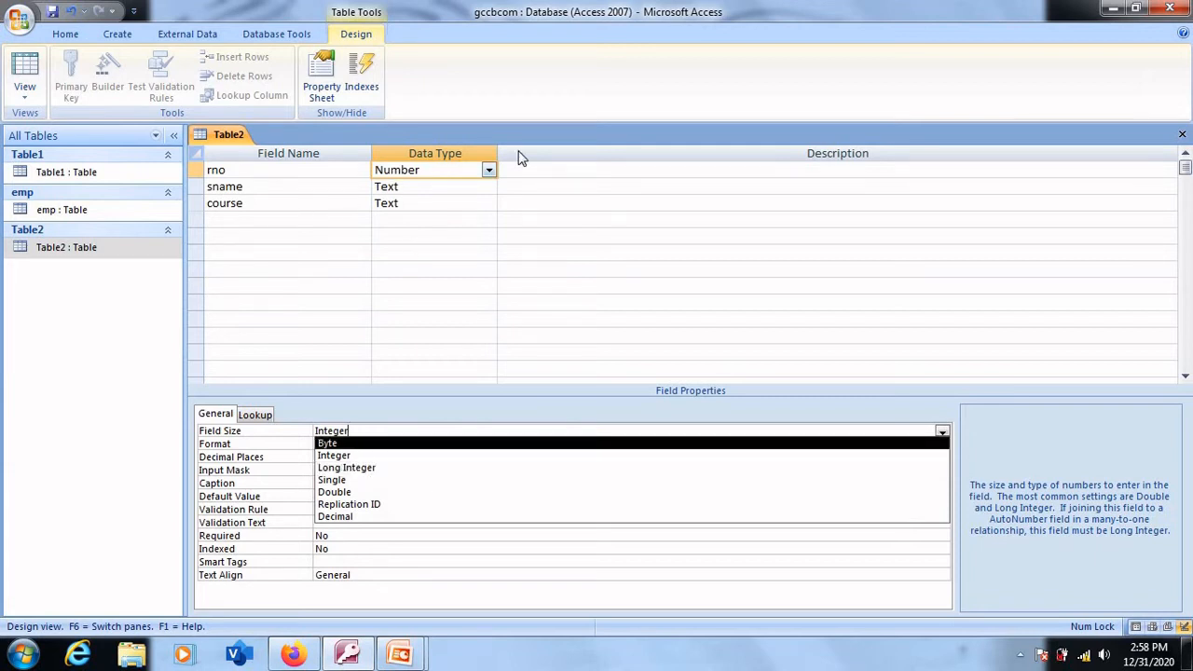
left_click(489, 169)
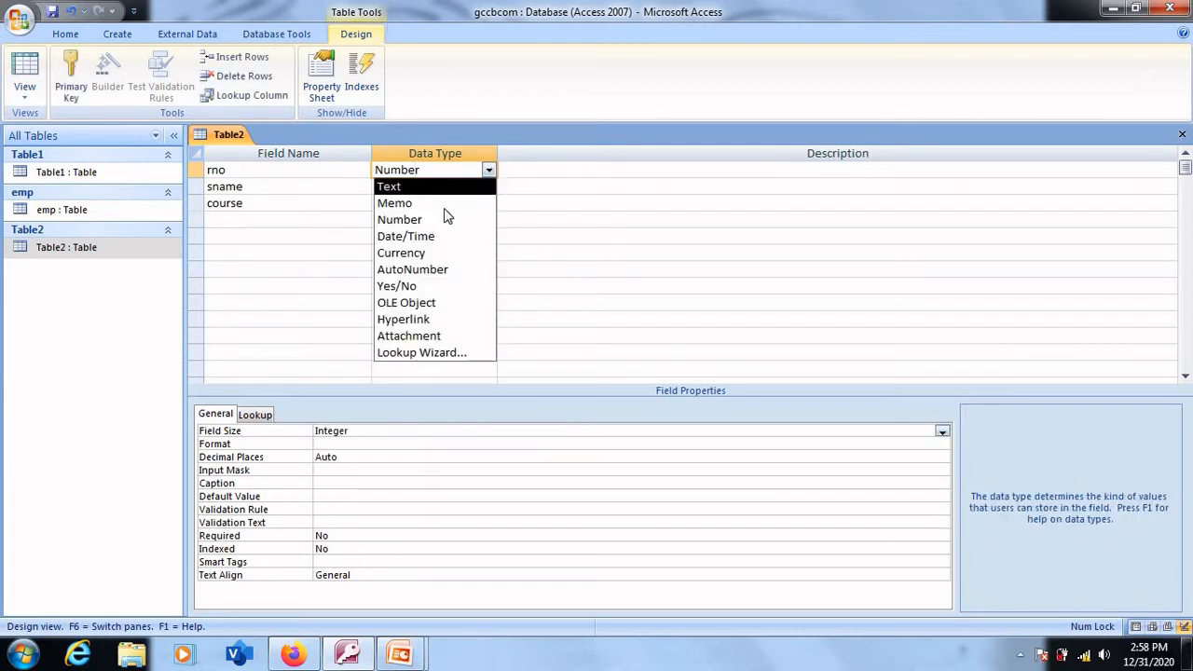
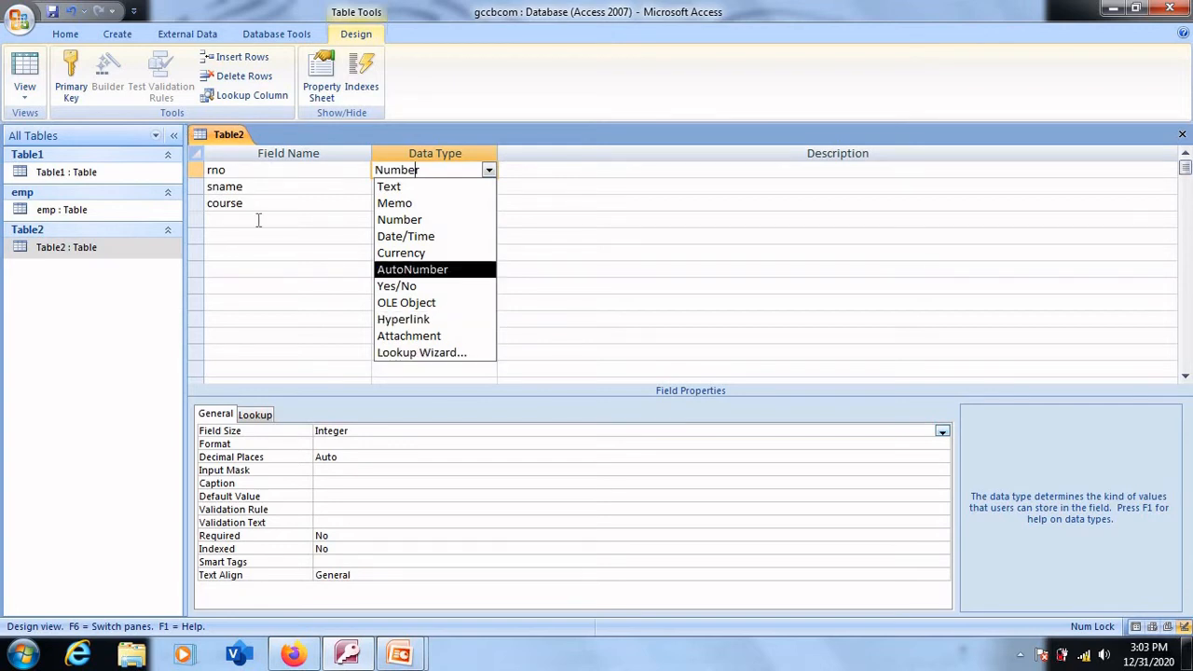
- Start the Lookup Wizard for the course field and choose to type in the lookup values
left_click(261, 204)
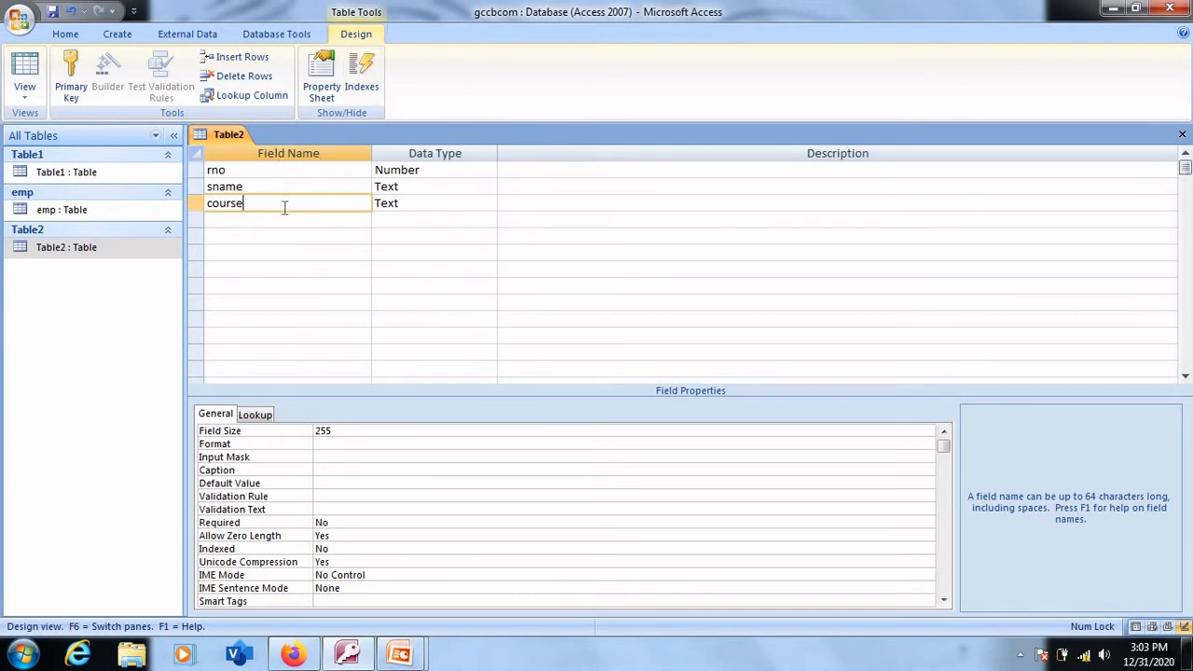
left_click(401, 203)
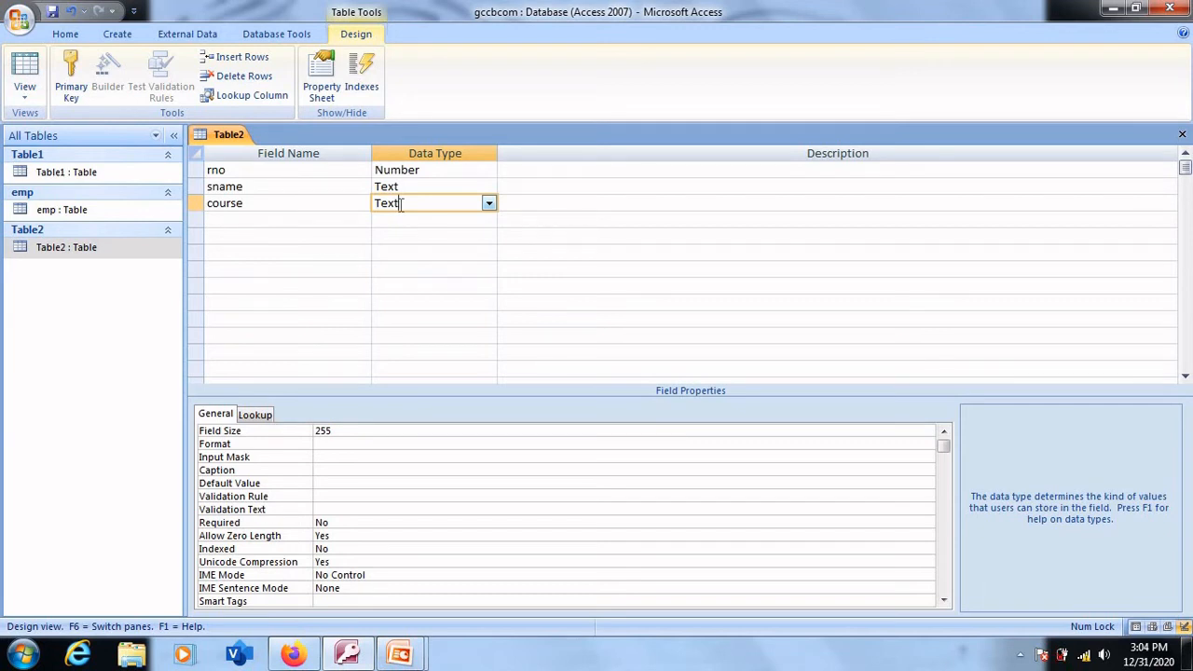
left_click(488, 202)
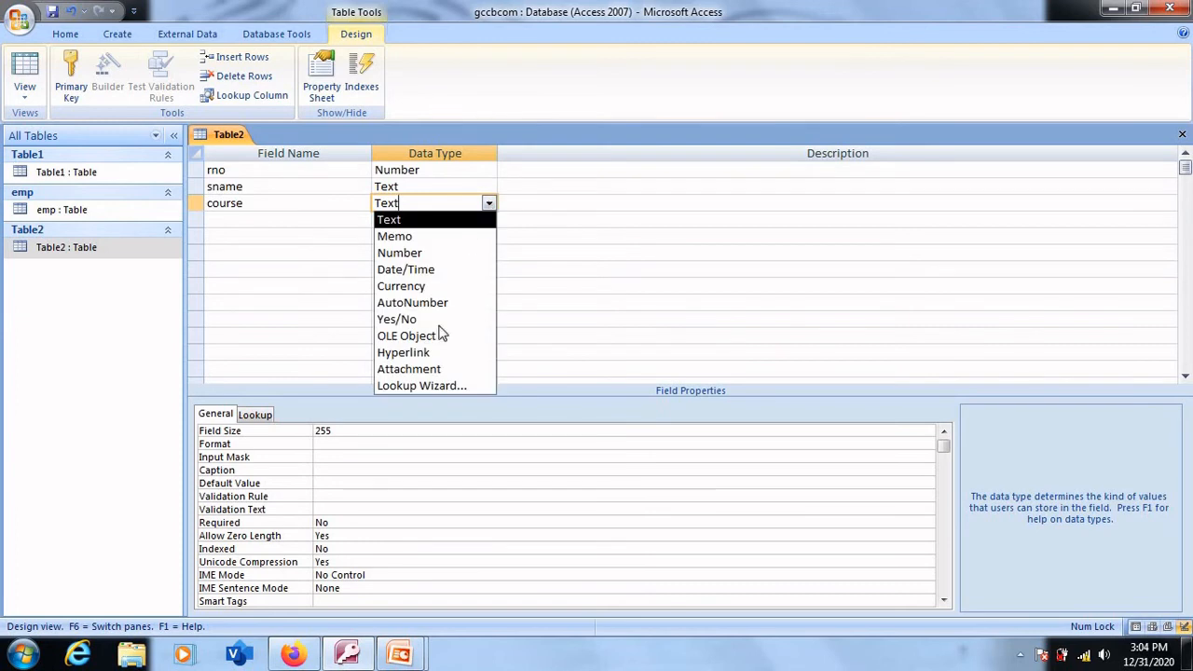
left_click(418, 386)
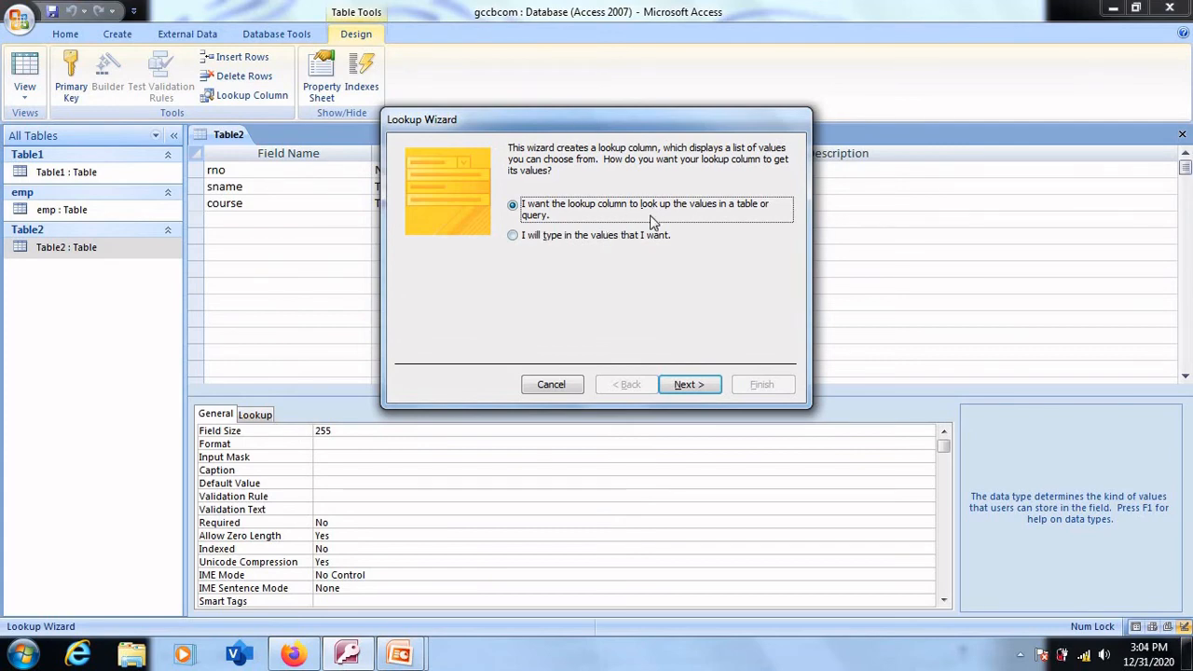
left_click(578, 238)
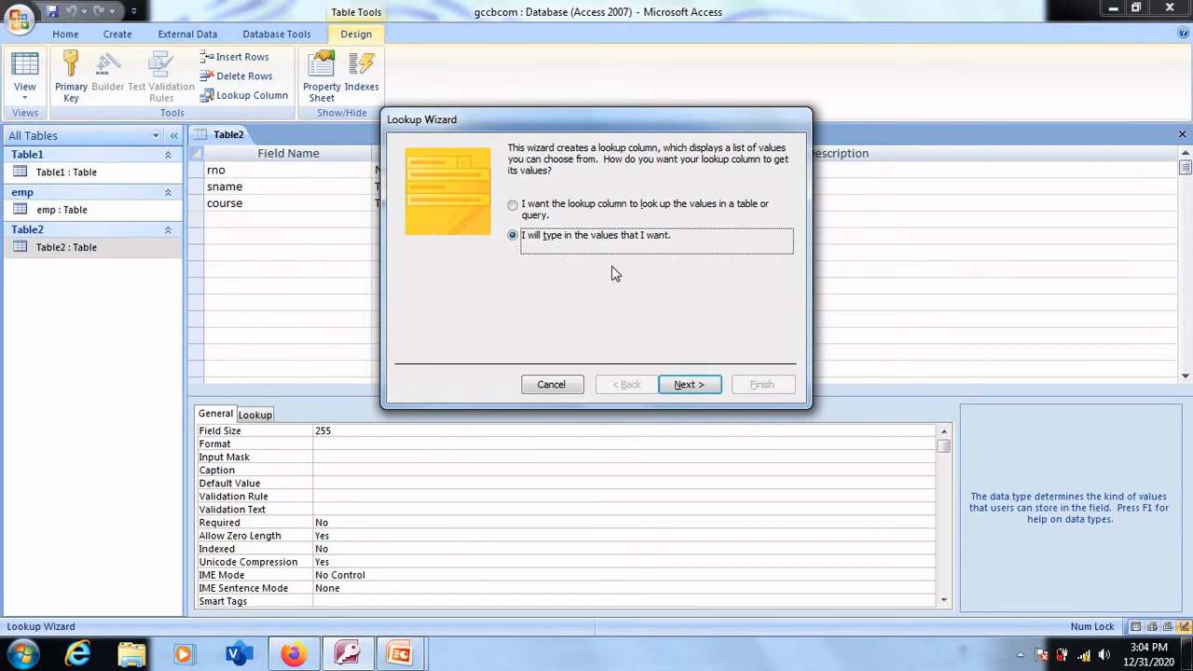
left_click(686, 386)
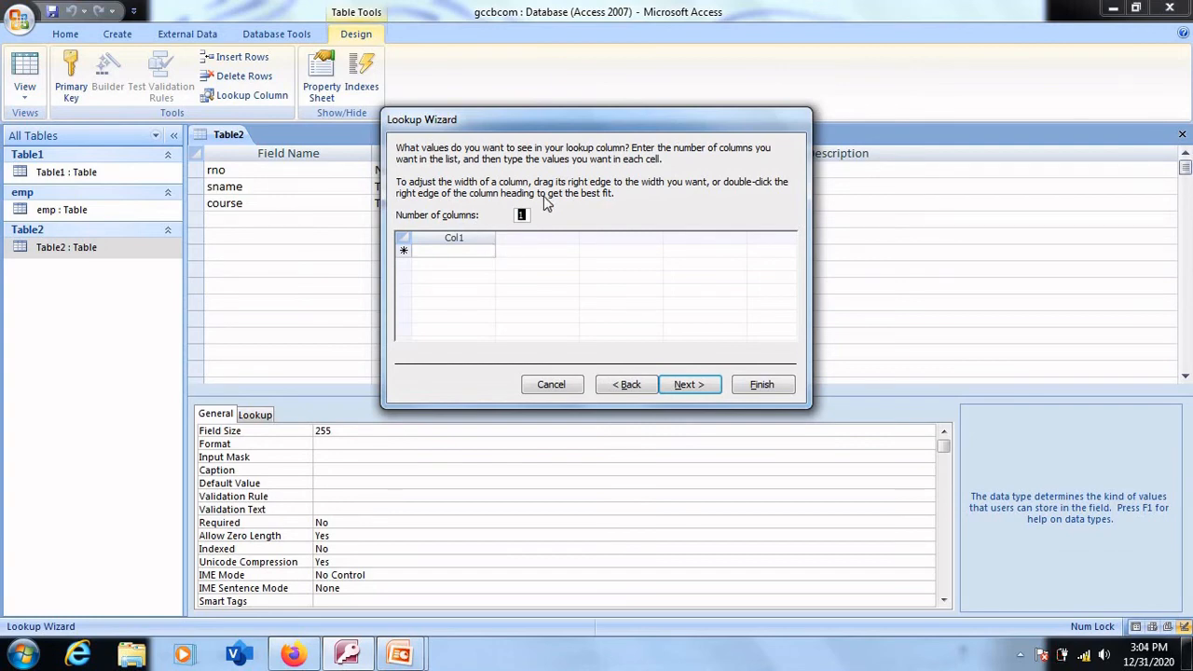
- Enter B.Com, BBA and BCA as the values of the single lookup column and finish the wizard with the label course
left_click(524, 216)
left_click(447, 251)
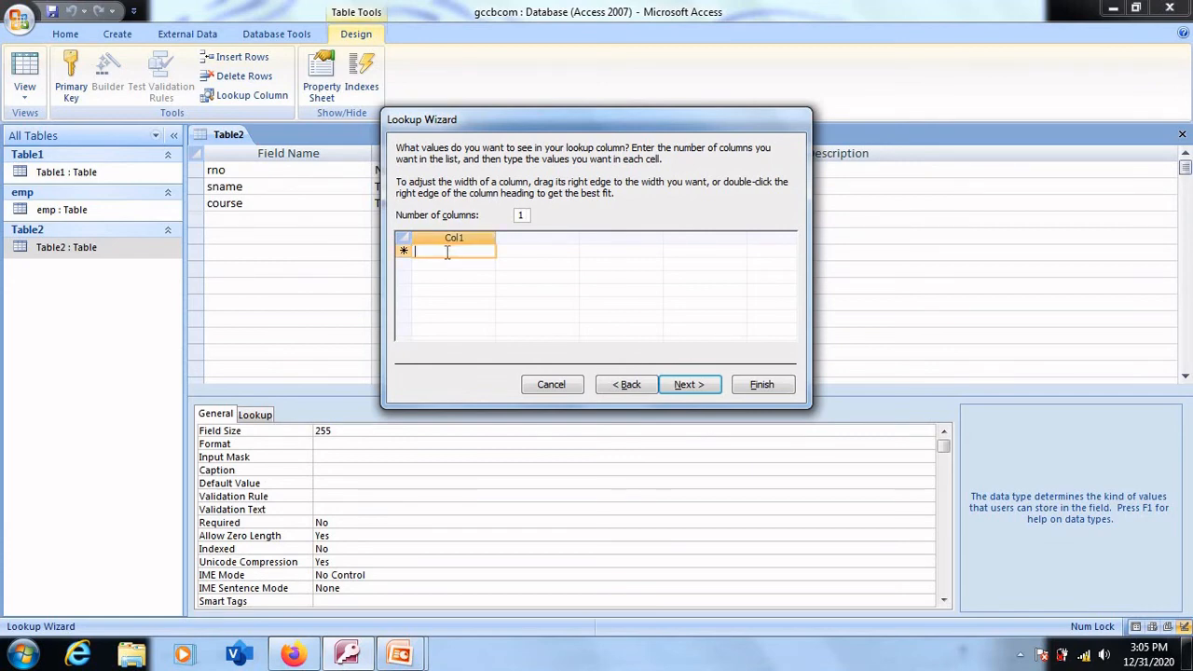
type("B")
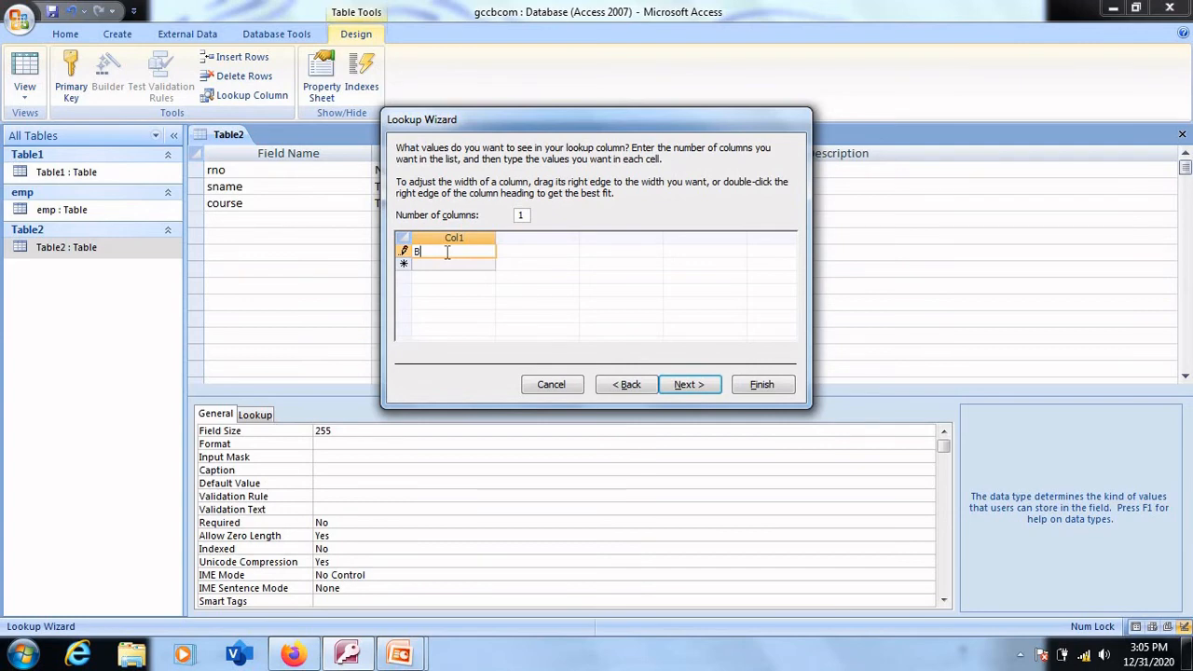
type(".Com")
left_click(445, 264)
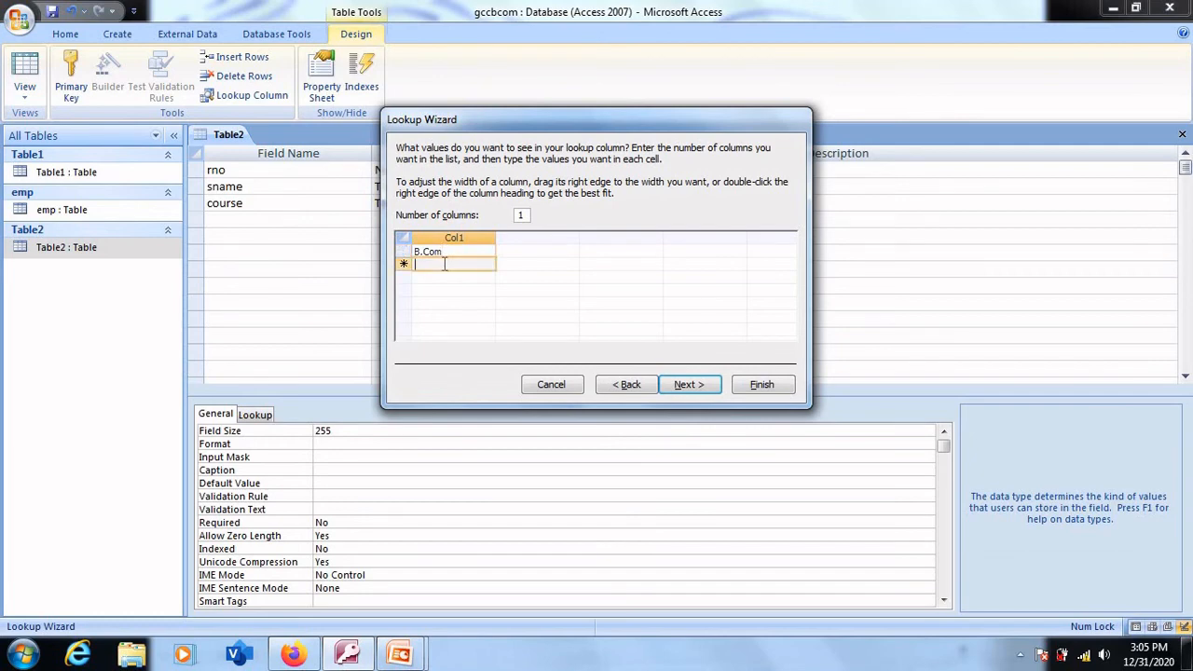
type("BBA")
left_click(436, 278)
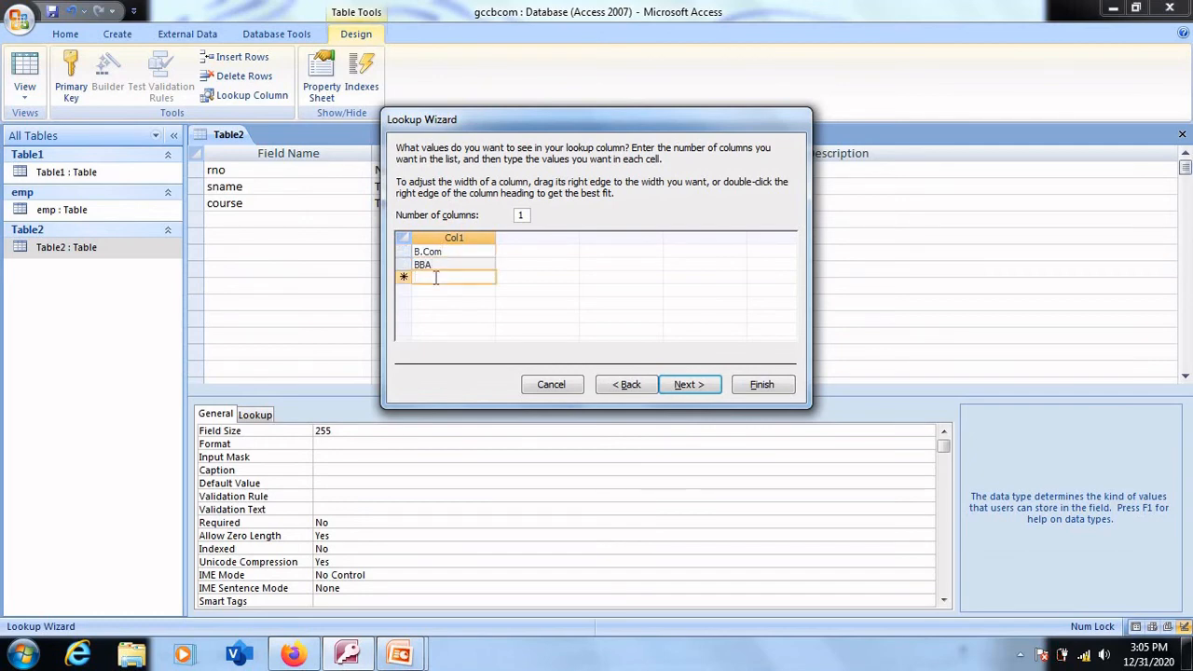
type("BCa")
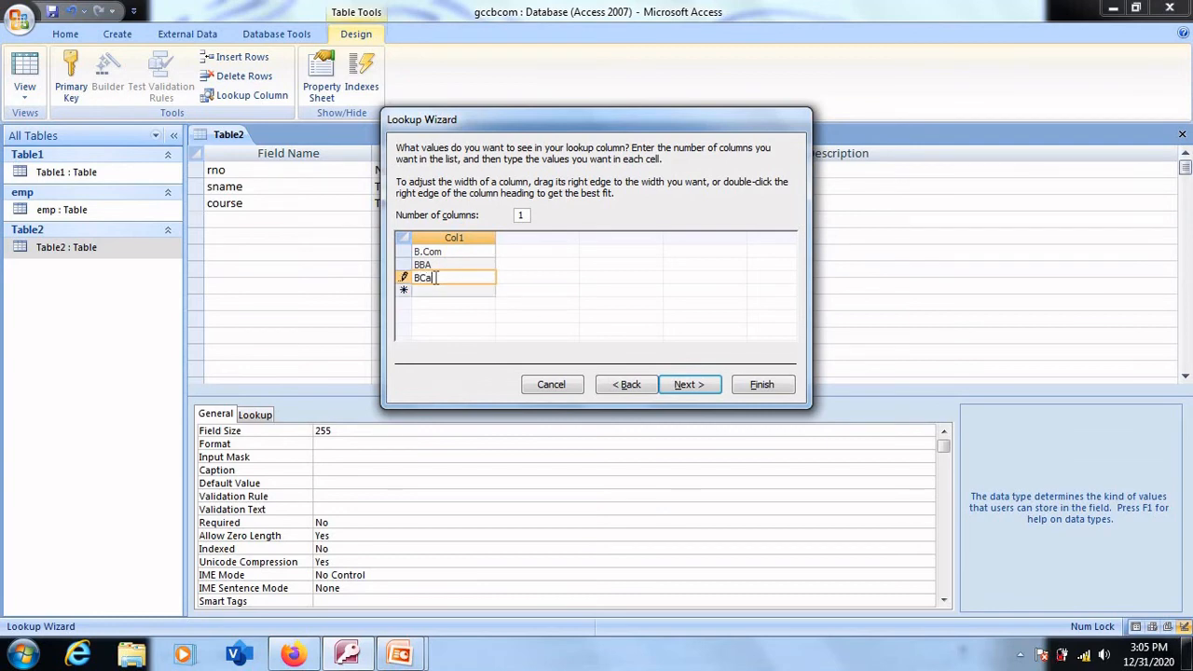
key("BackSpace")
type("A")
left_click(675, 388)
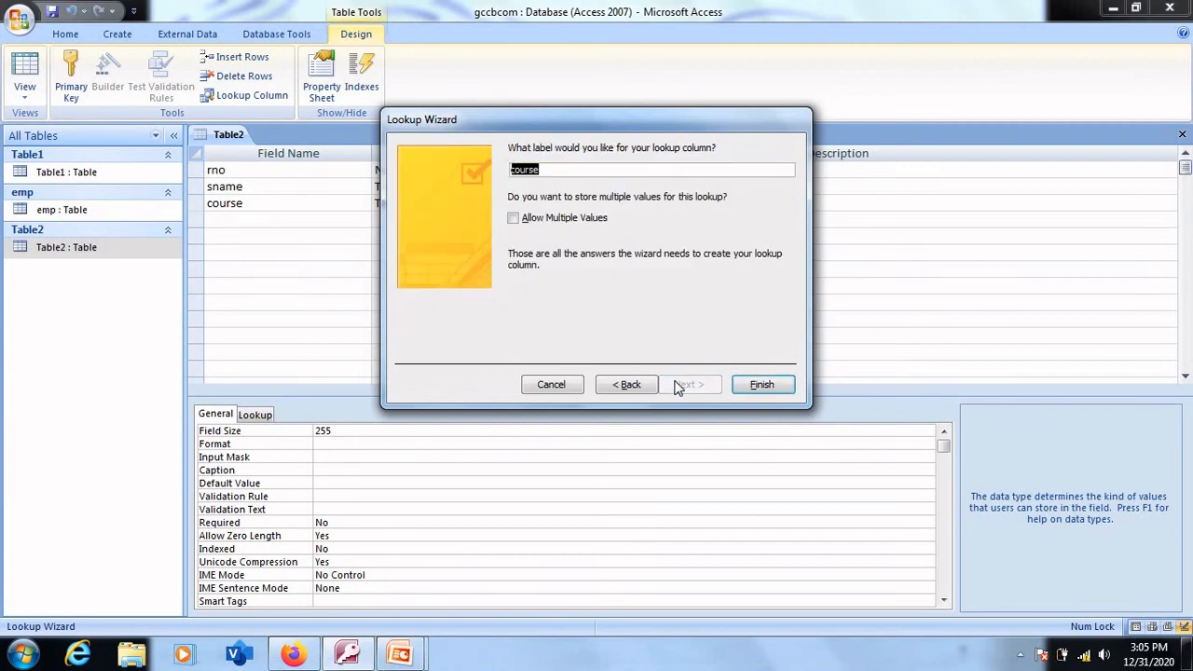
left_click(762, 384)
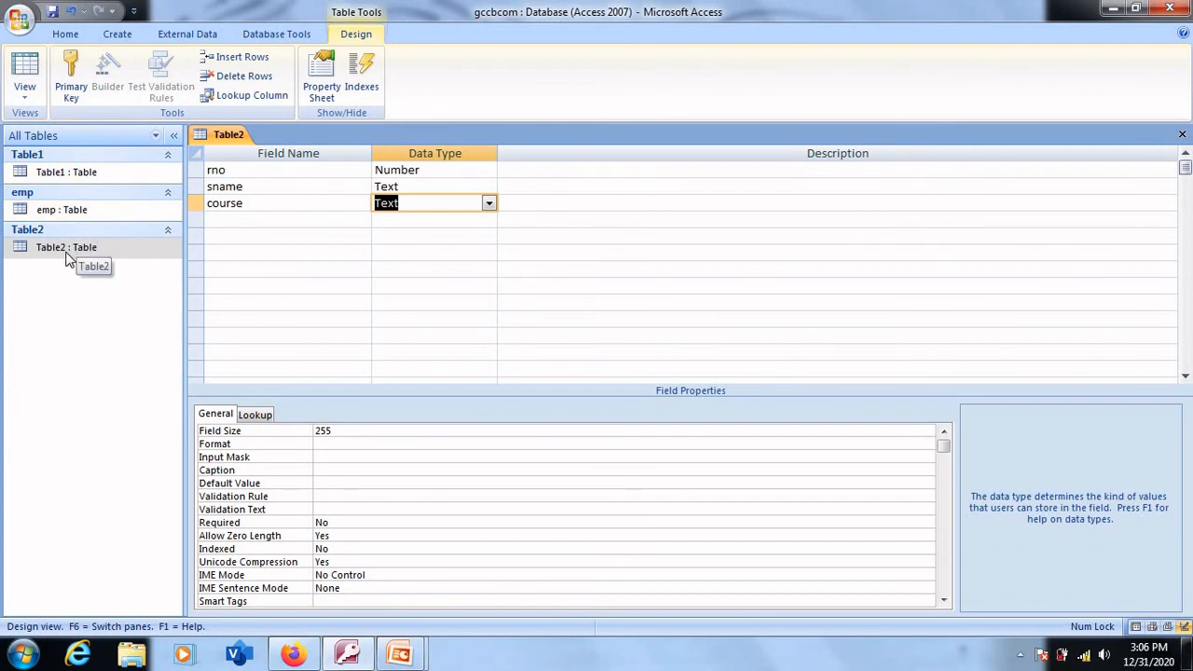
- Open Table2 in Datasheet view, saving the table's design changes
left_click(67, 259)
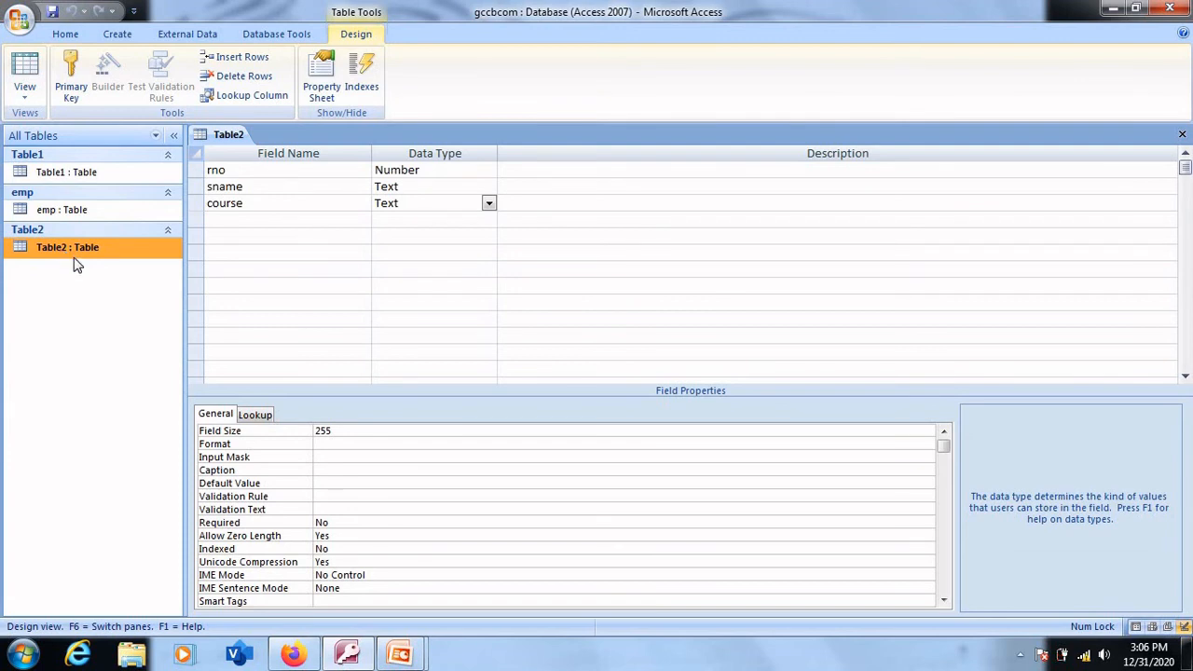
double_click(233, 137)
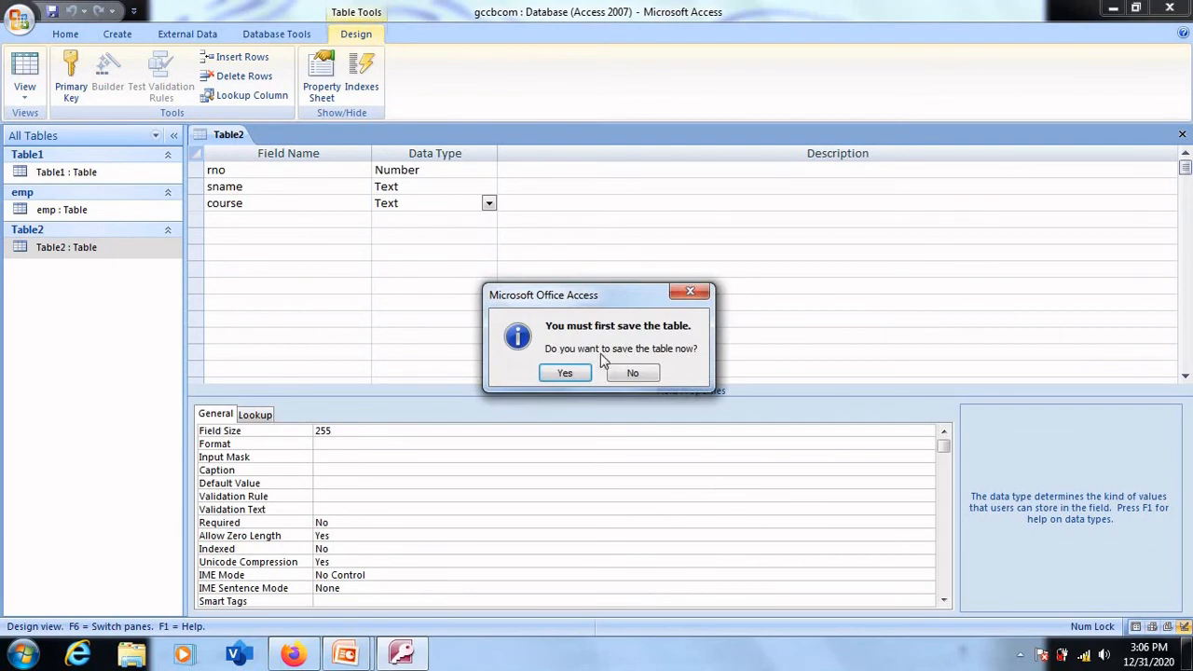
left_click(557, 374)
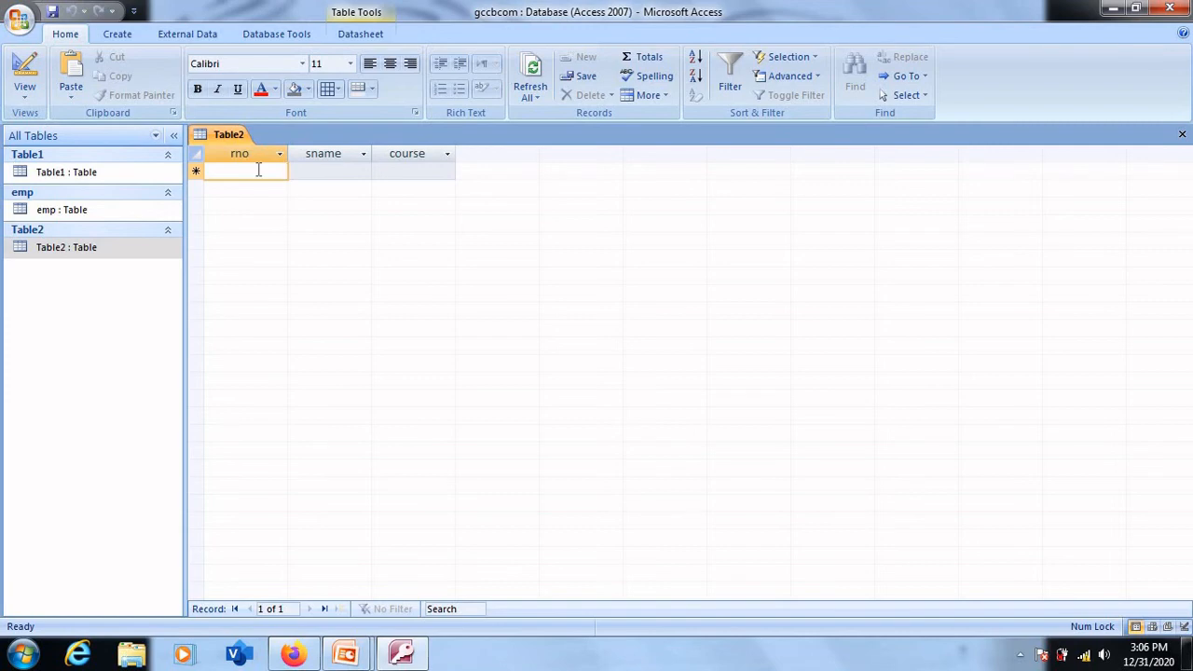
- Enter a first record in Table2 with rno 1 and sname abc
type("1")
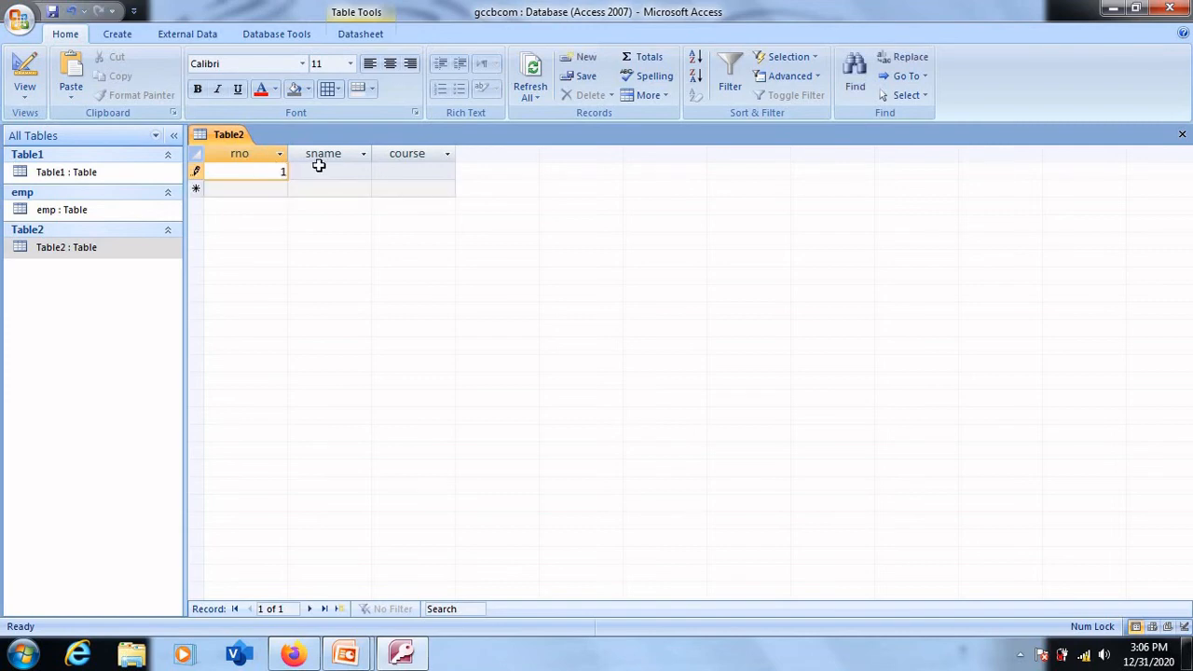
left_click(319, 173)
type("a")
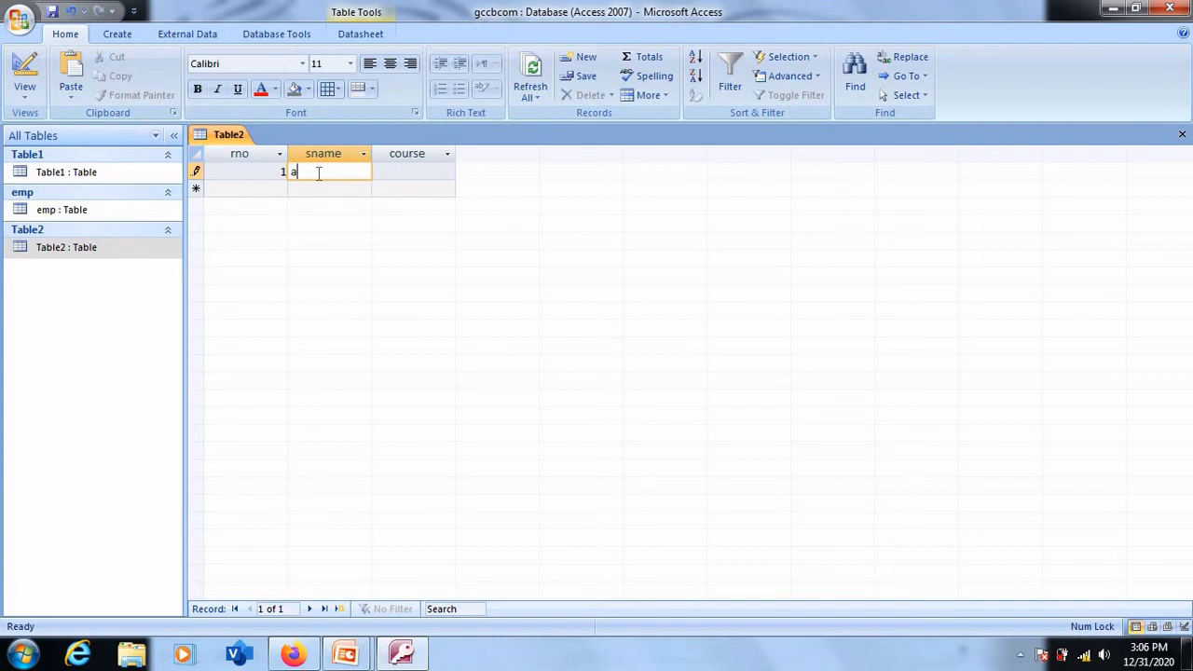
type("bc")
left_click(407, 156)
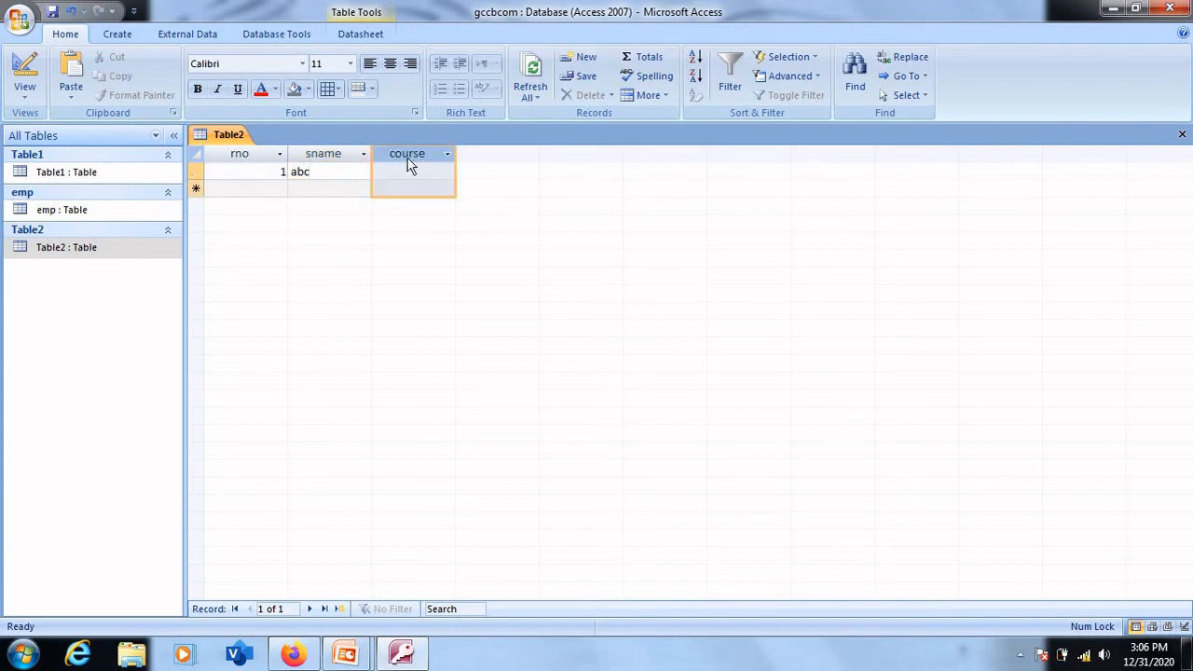
- Try B.Com from the lookup list as the first record's course and change it to BBA
left_click(413, 170)
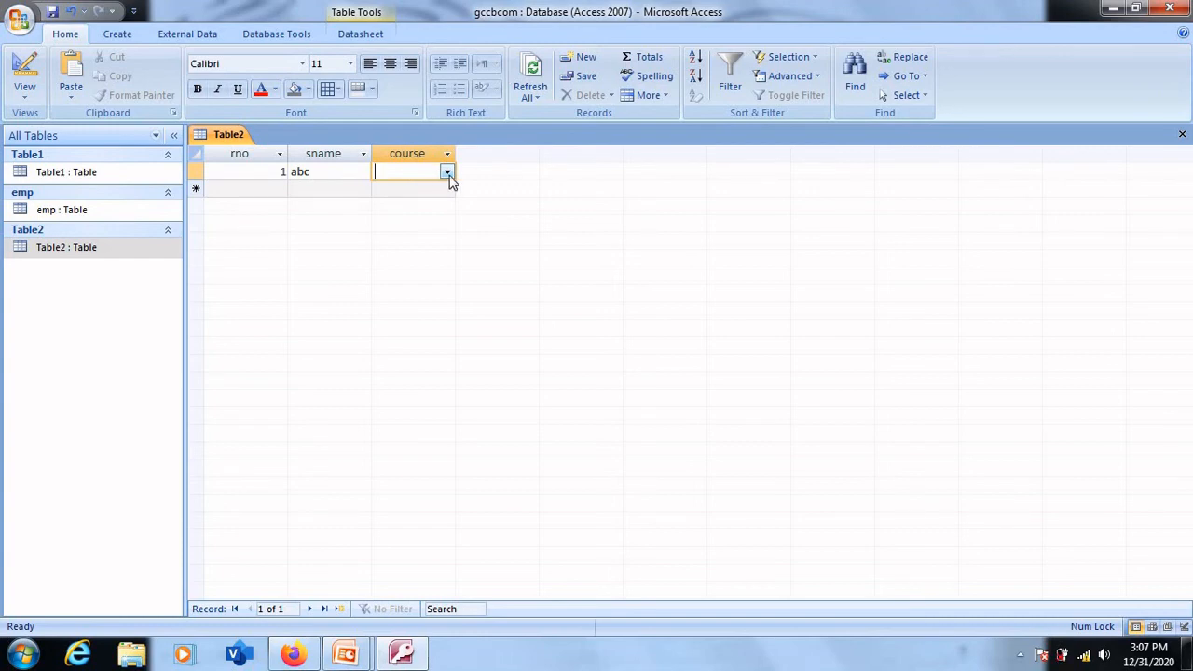
left_click(448, 174)
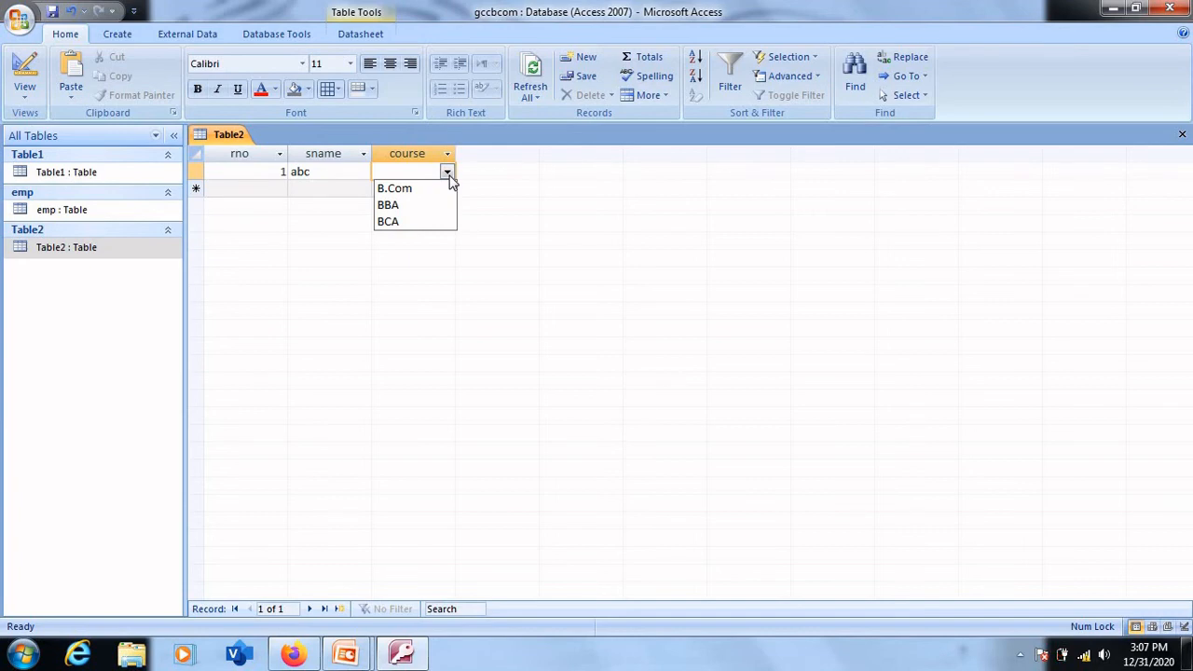
left_click(403, 190)
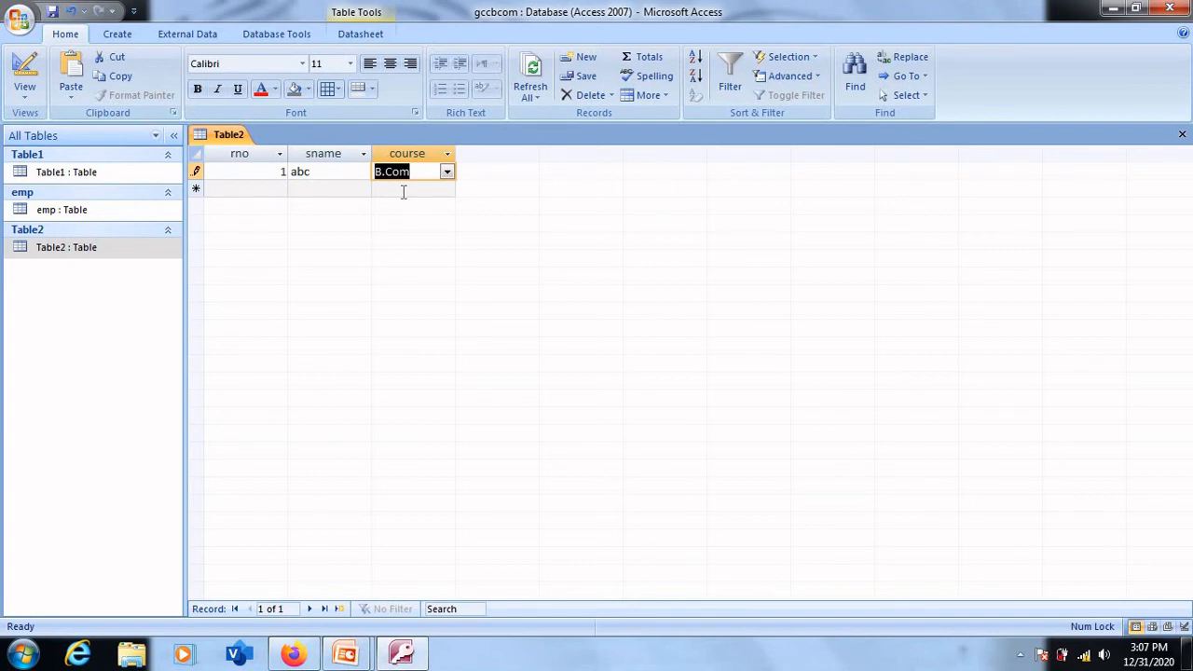
left_click(446, 170)
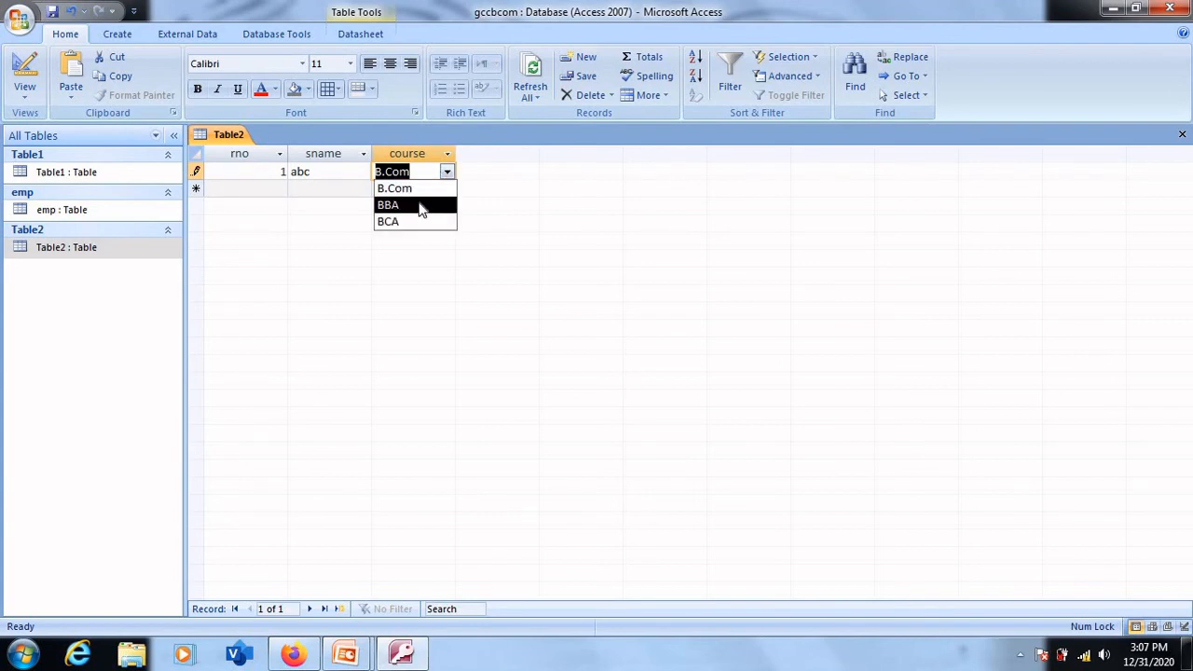
left_click(420, 207)
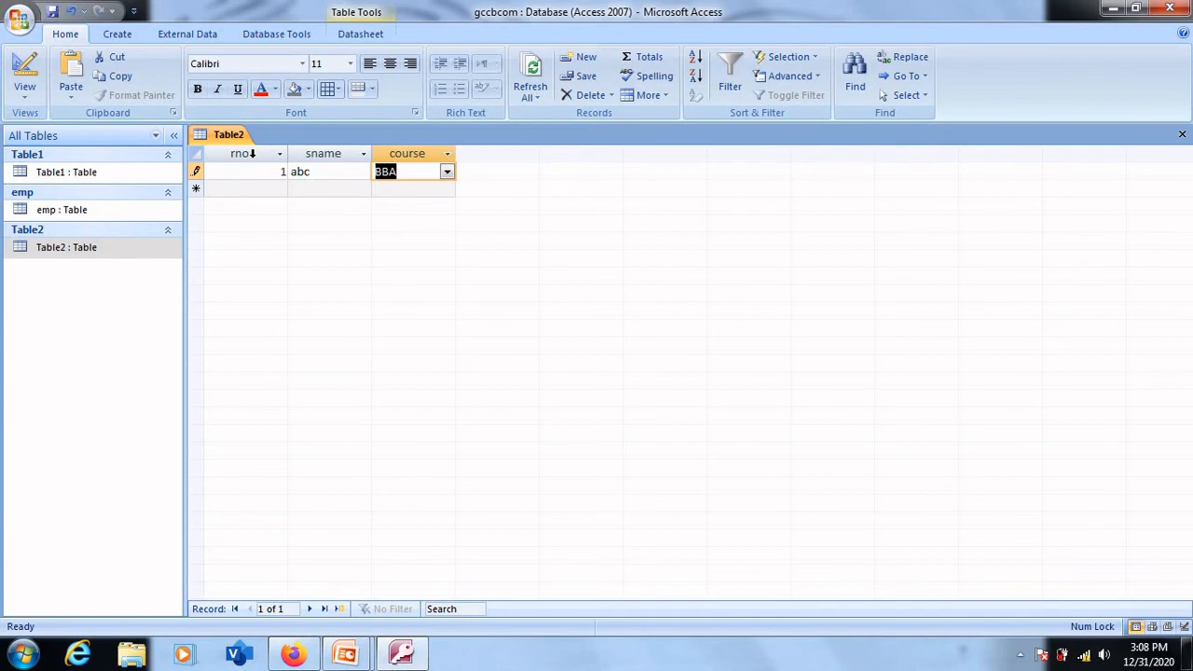
- Switch Table2 back to Design view
right_click(221, 137)
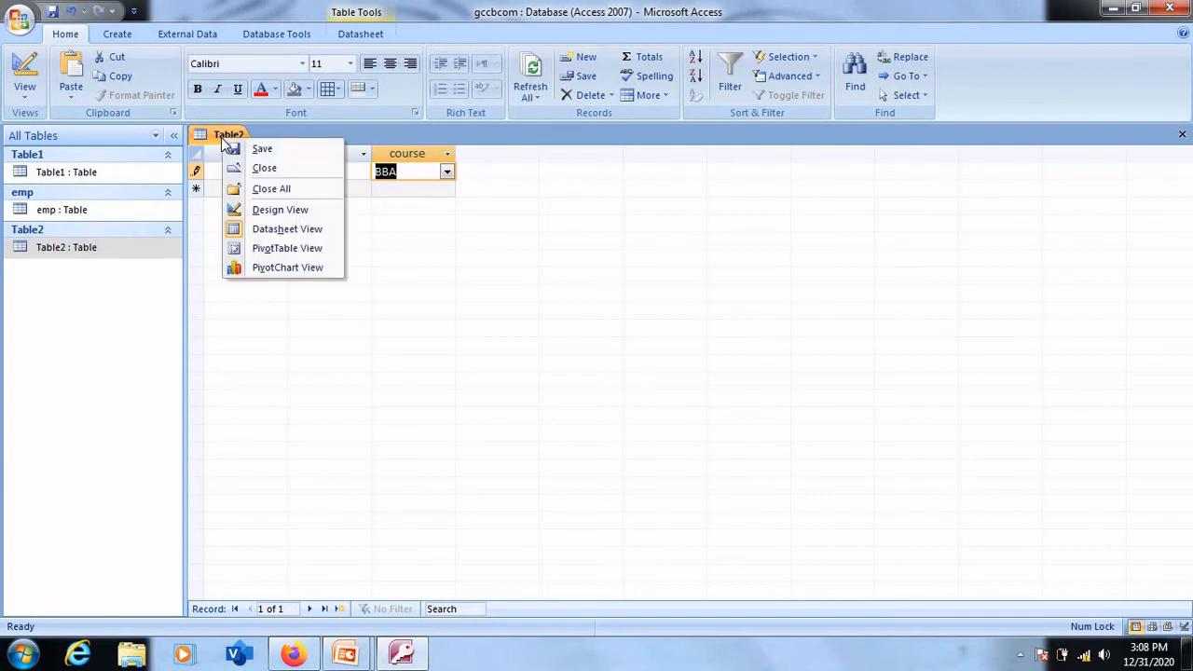
left_click(362, 138)
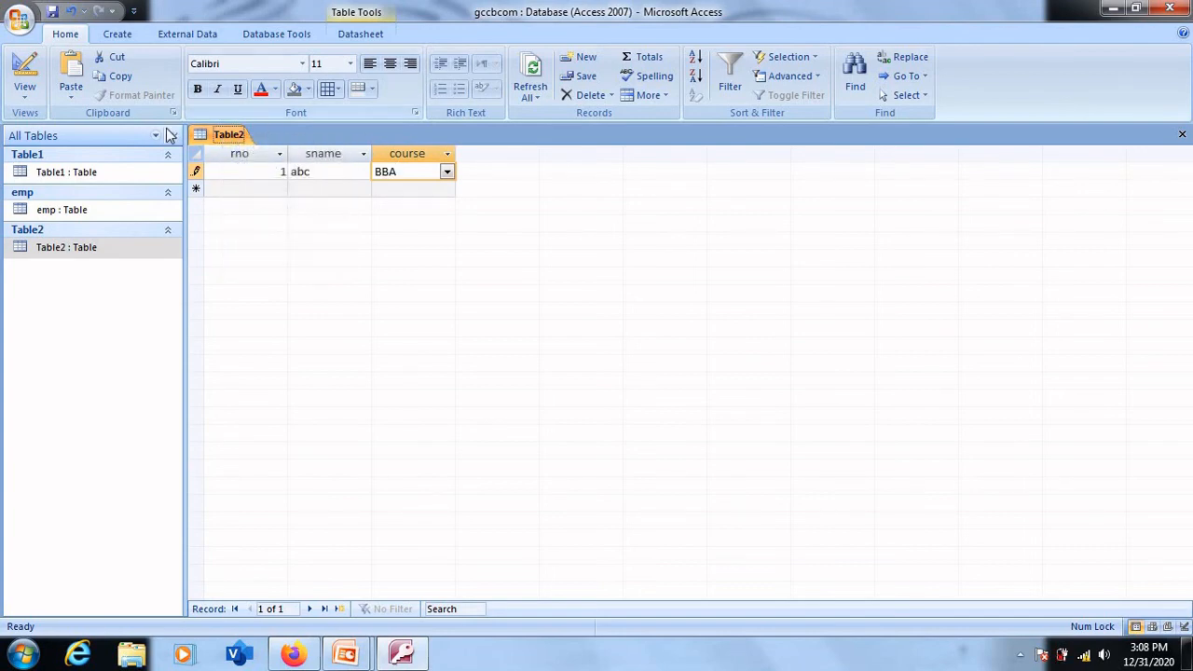
left_click(229, 139)
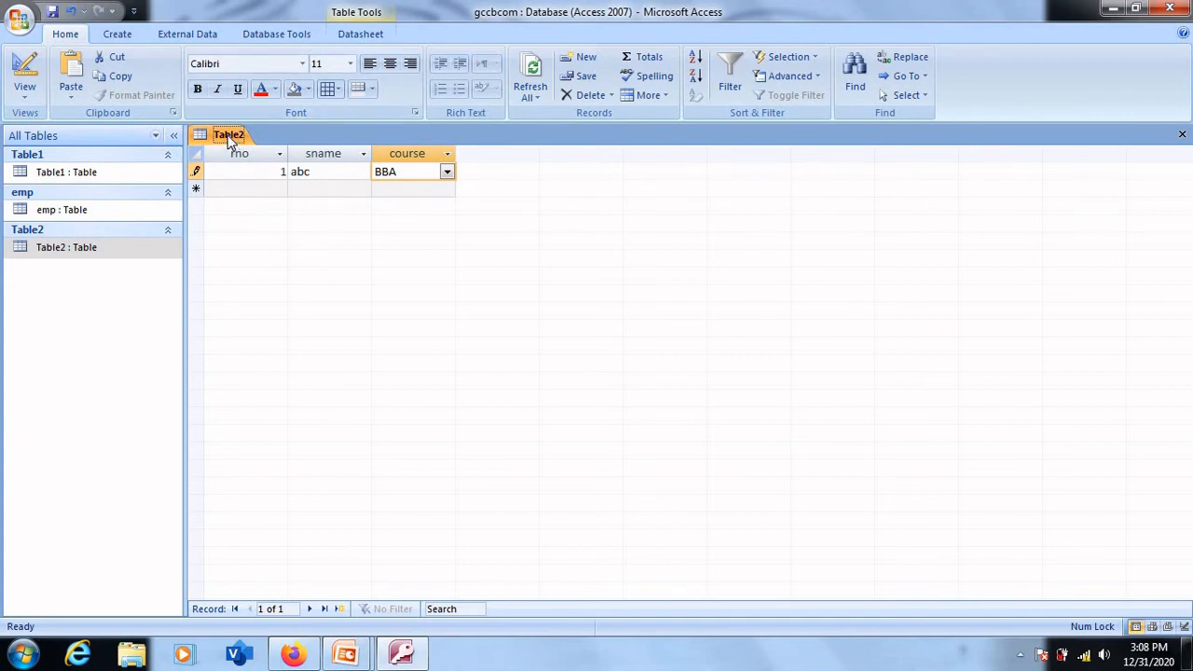
right_click(229, 138)
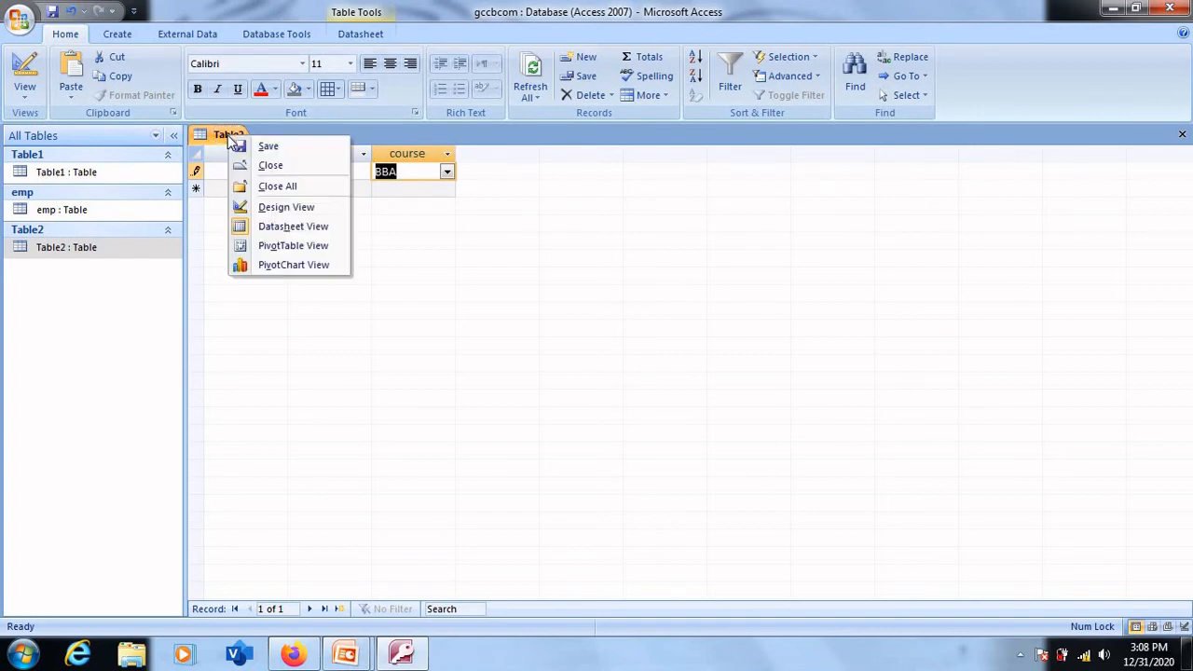
left_click(276, 207)
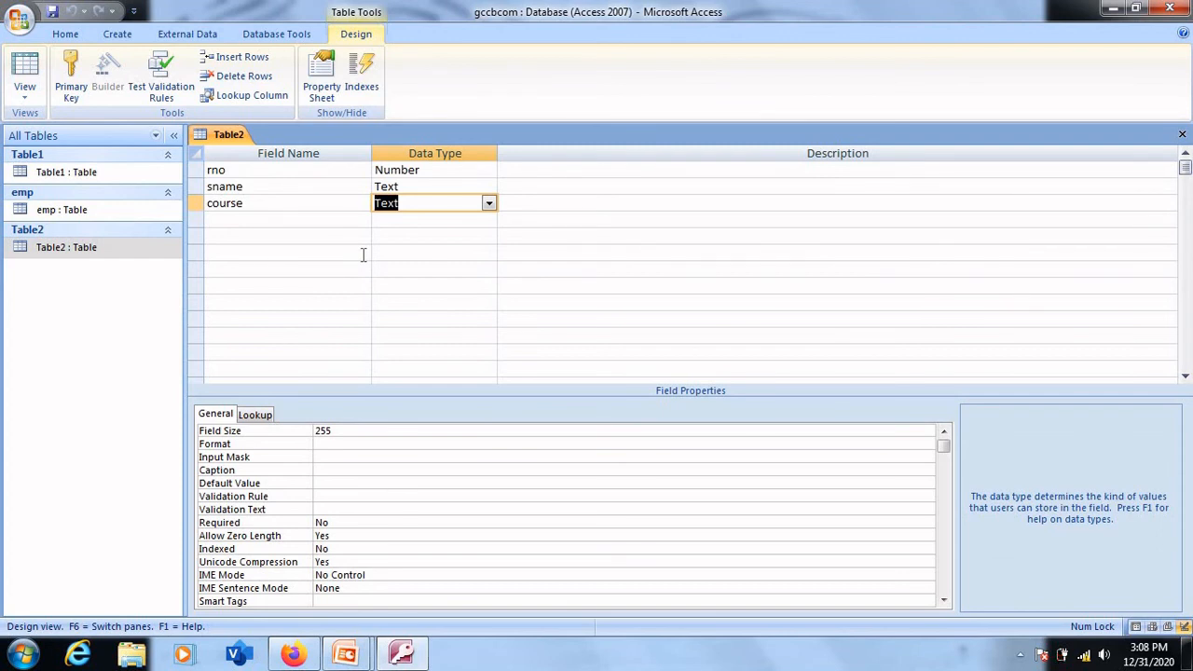
- Add a field named sub1 below course with the Number data type
left_click(248, 218)
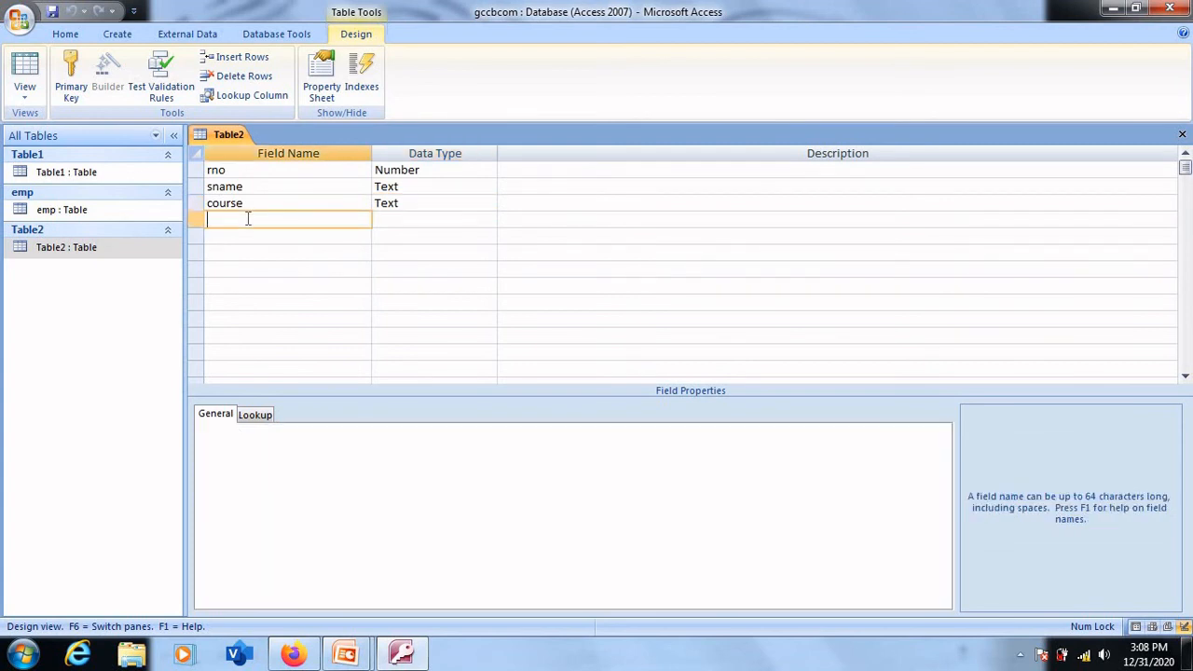
type("sub1")
left_click(395, 219)
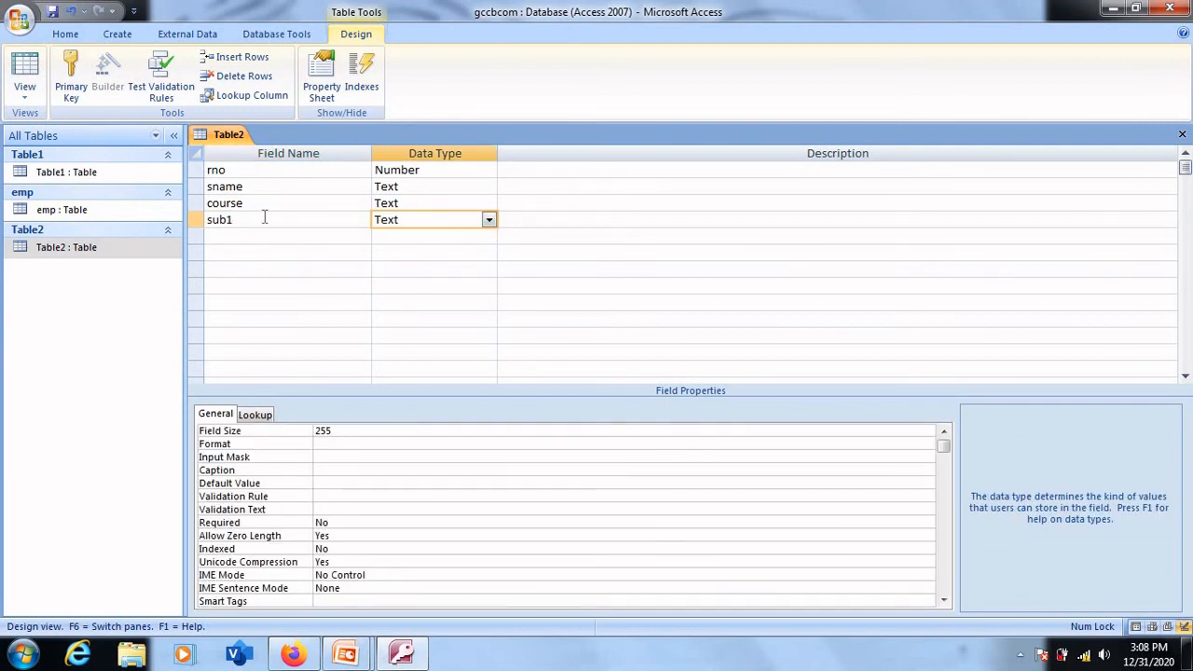
left_click(488, 221)
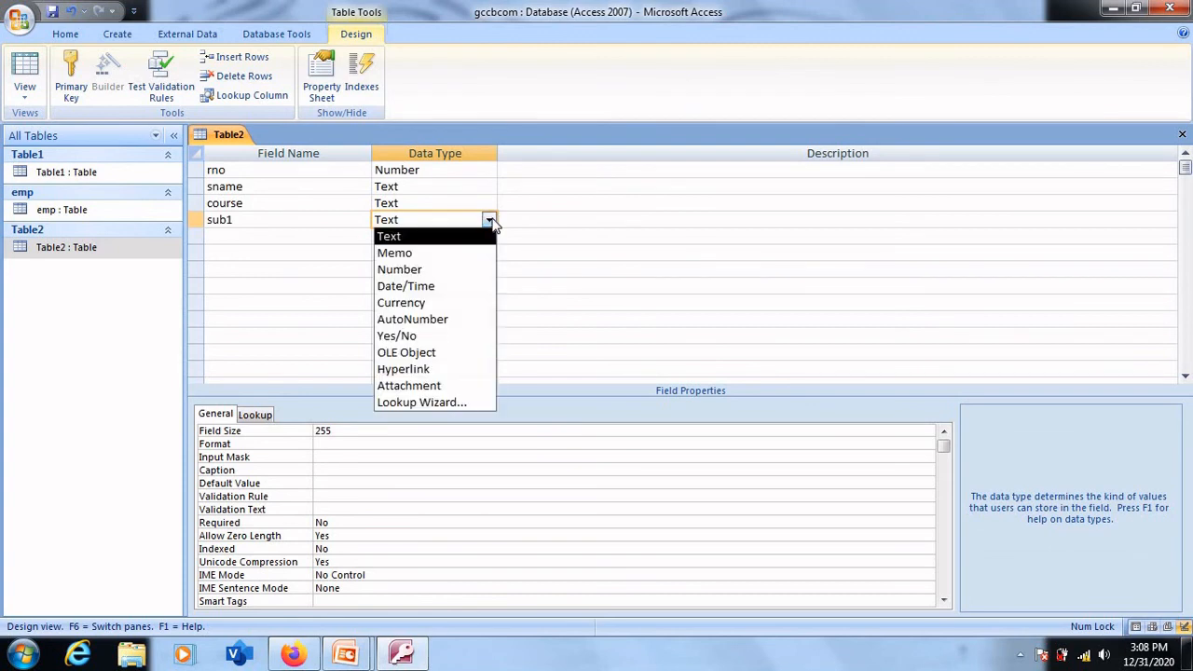
left_click(438, 270)
- Add a field named sub2 below sub1 with the Number data type
left_click(250, 236)
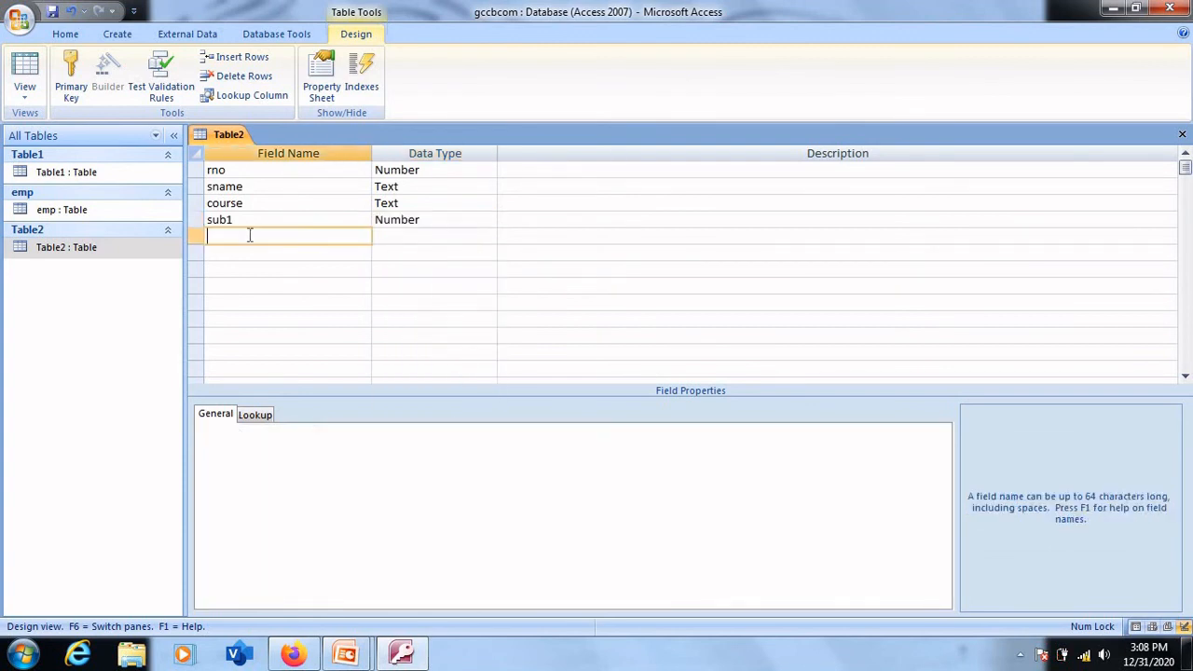
type("sub")
type("2")
left_click(466, 236)
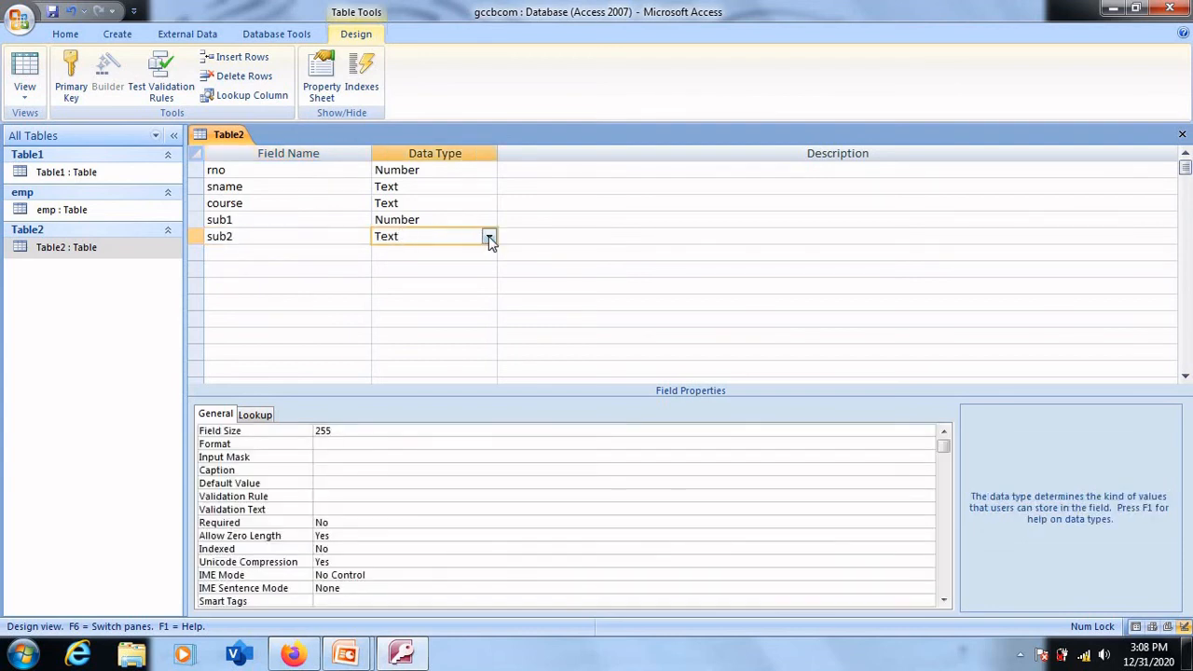
left_click(489, 236)
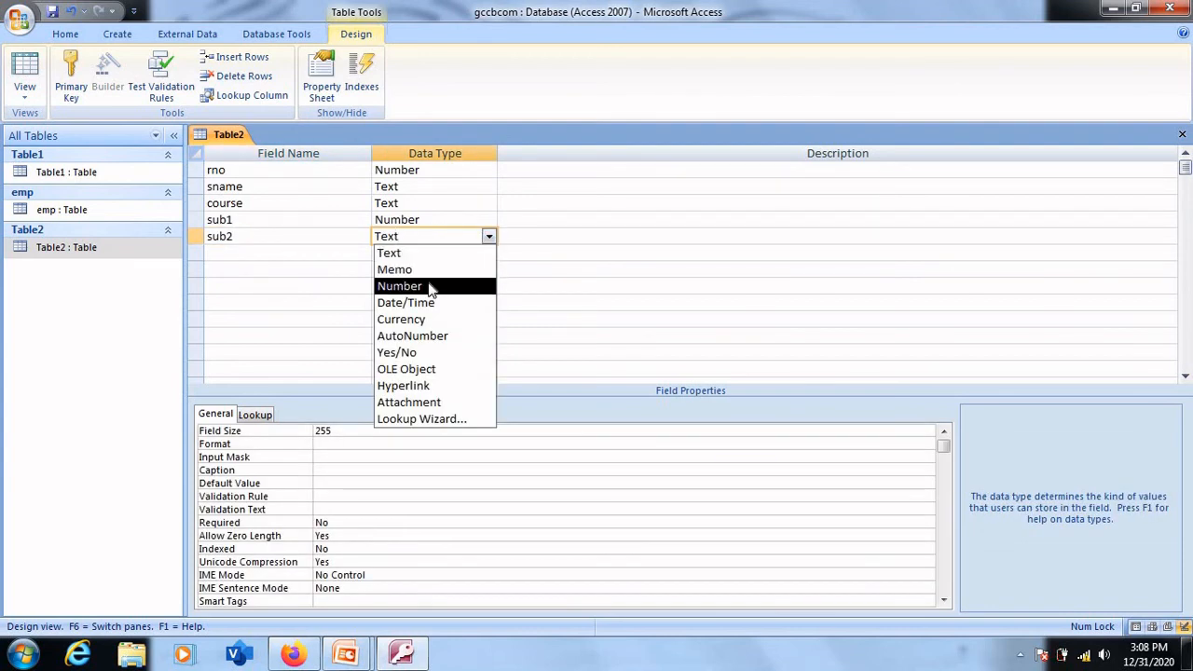
left_click(432, 287)
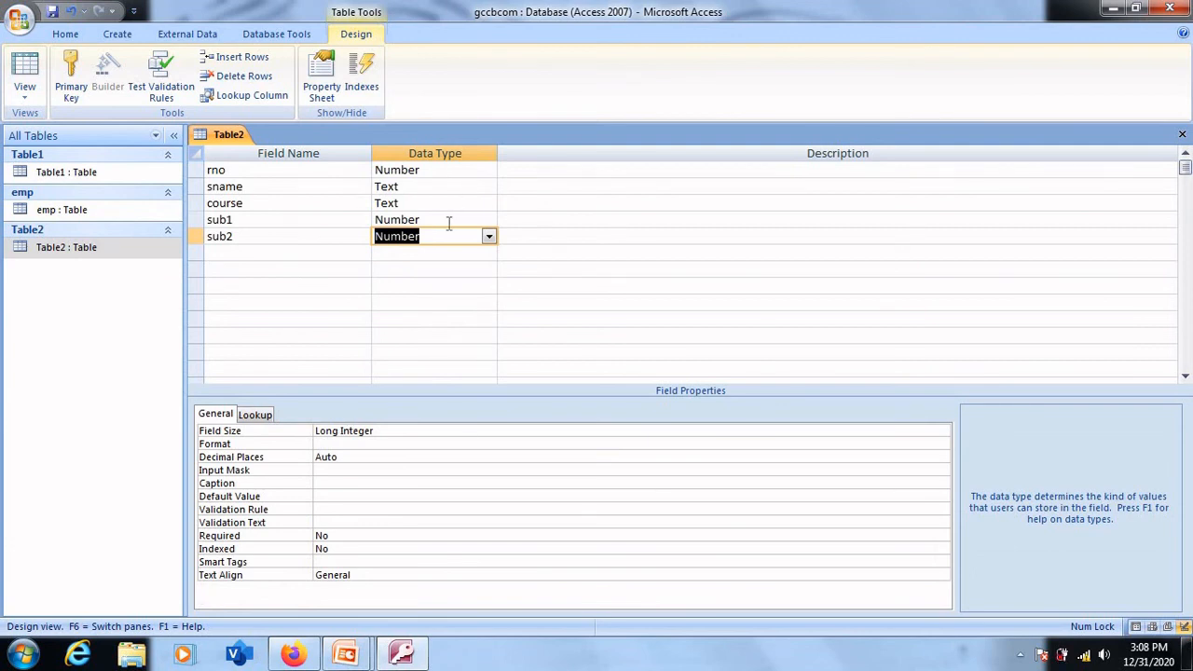
- Set the field size of sub1 to Integer
left_click(448, 221)
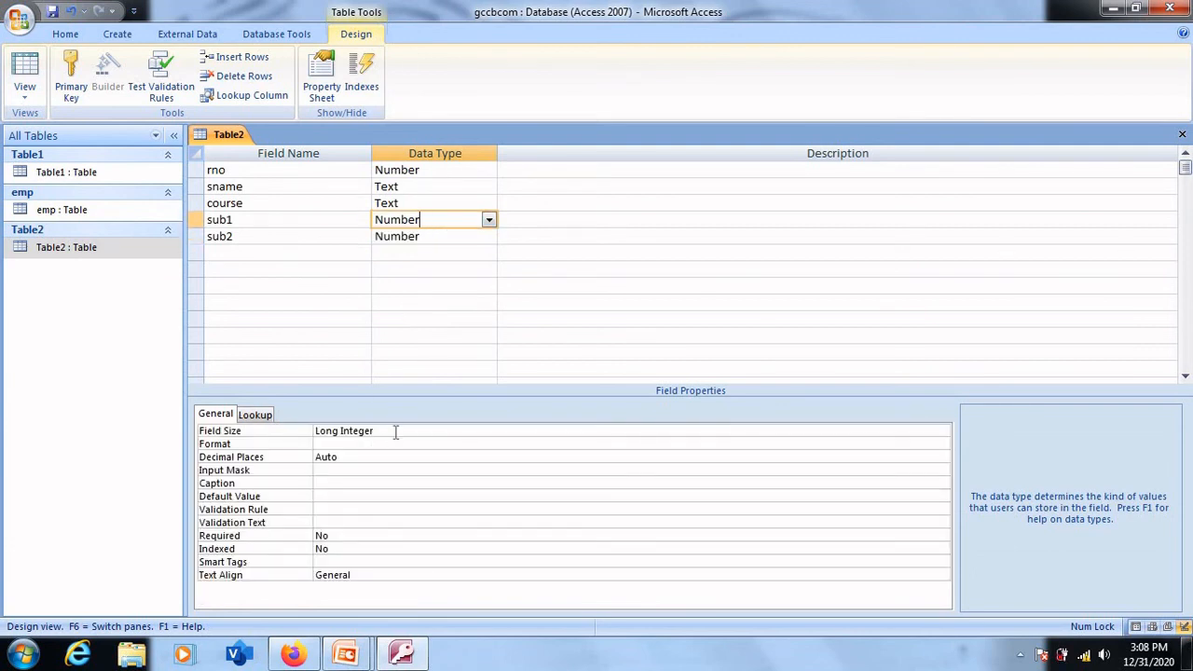
left_click(396, 432)
double_click(395, 432)
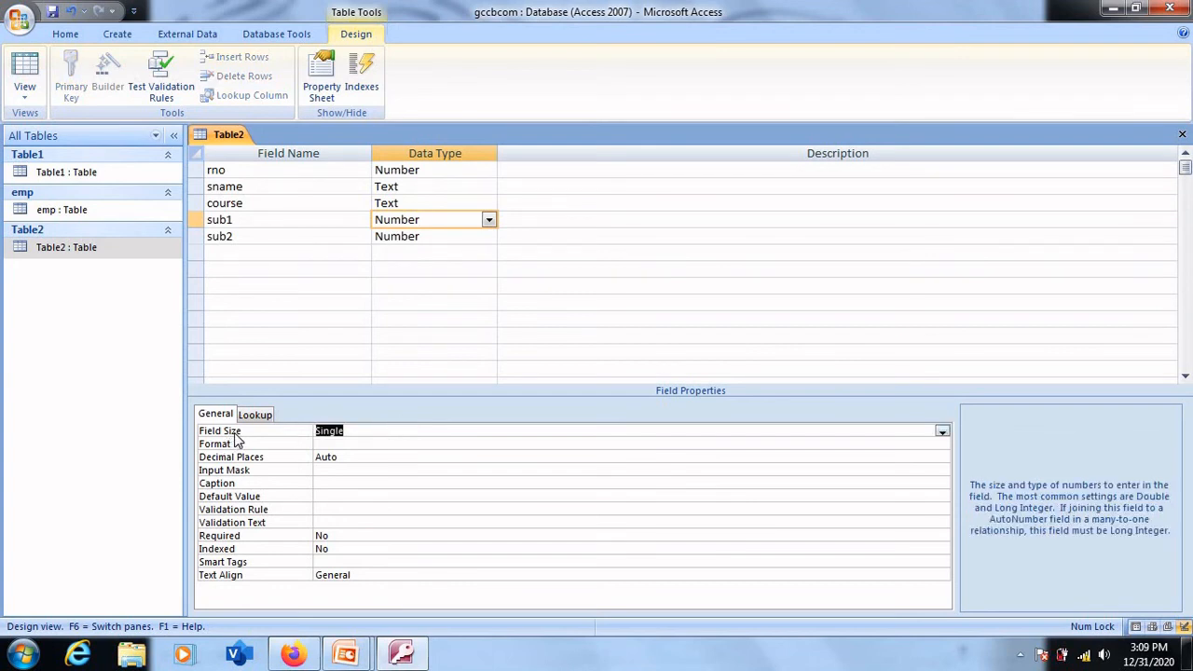
left_click(941, 433)
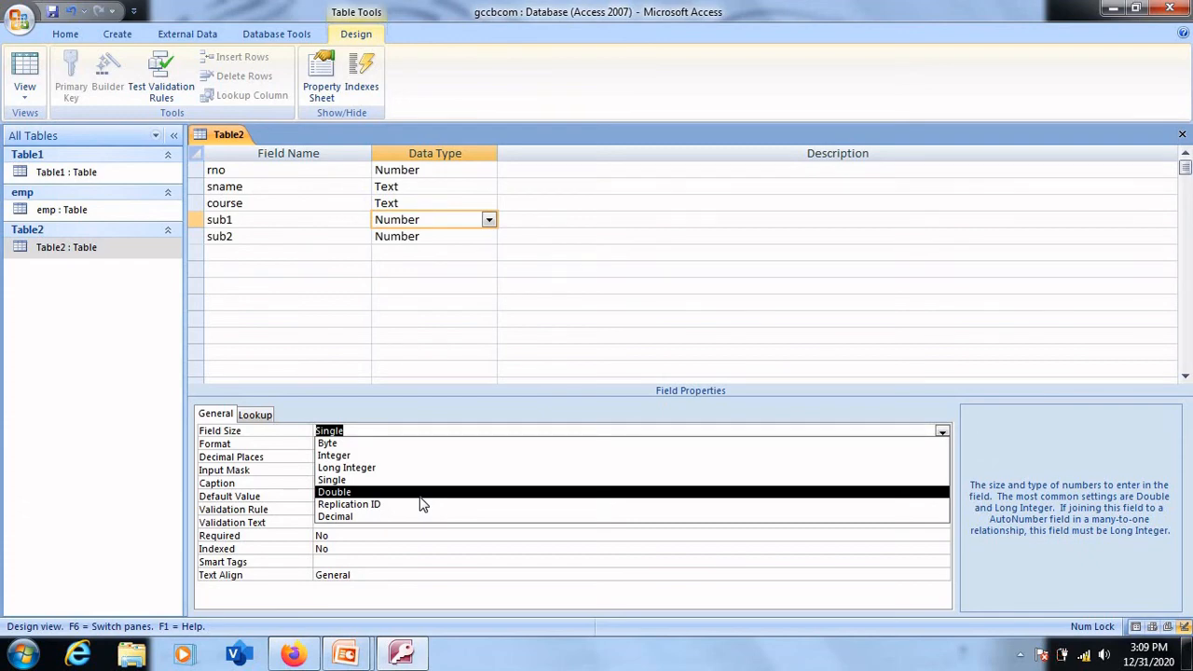
left_click(389, 457)
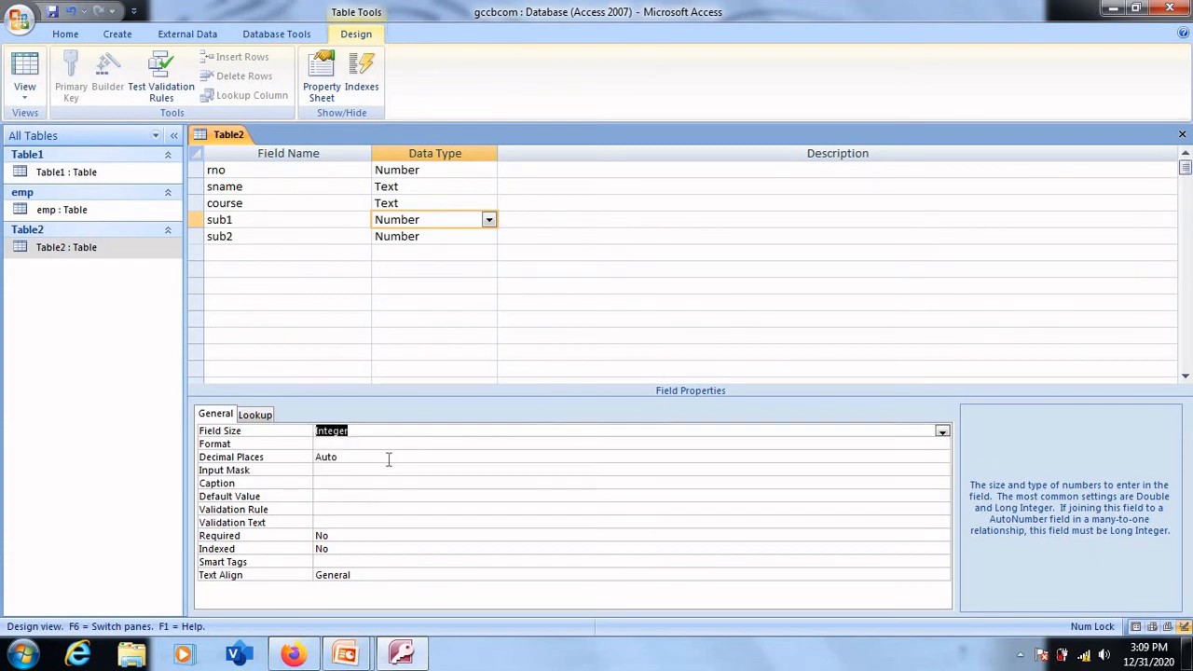
- Compare the field properties of rno, sub1 and sub2, and view the decimal places choices for sub1
left_click(445, 237)
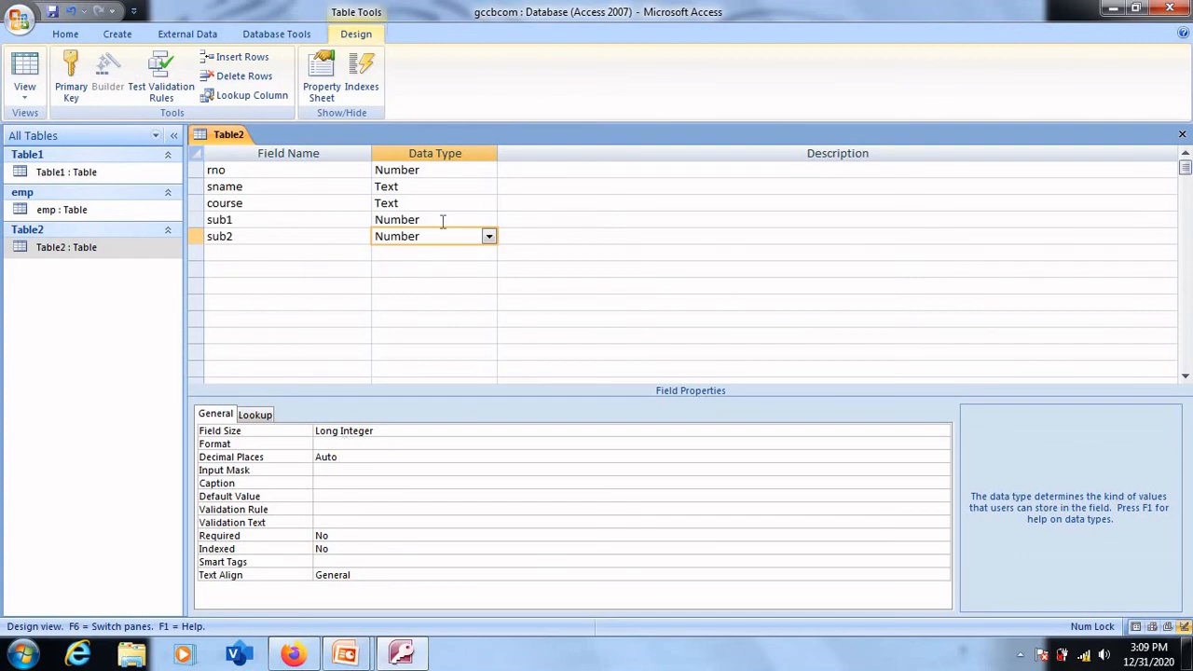
left_click(442, 220)
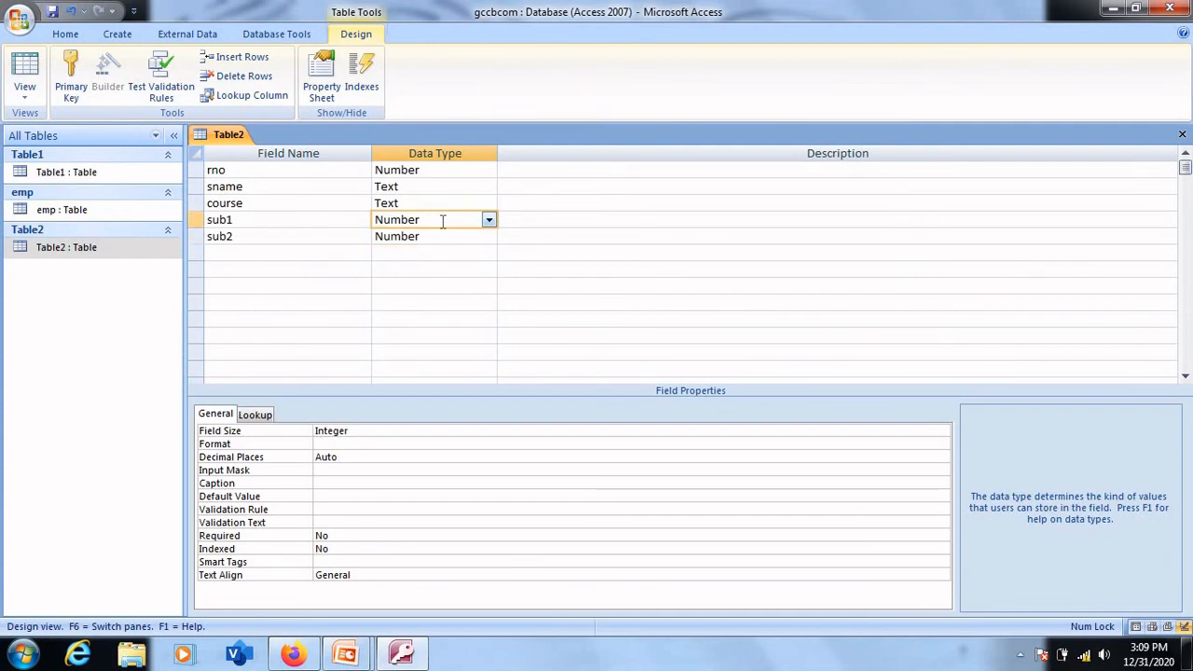
left_click(350, 454)
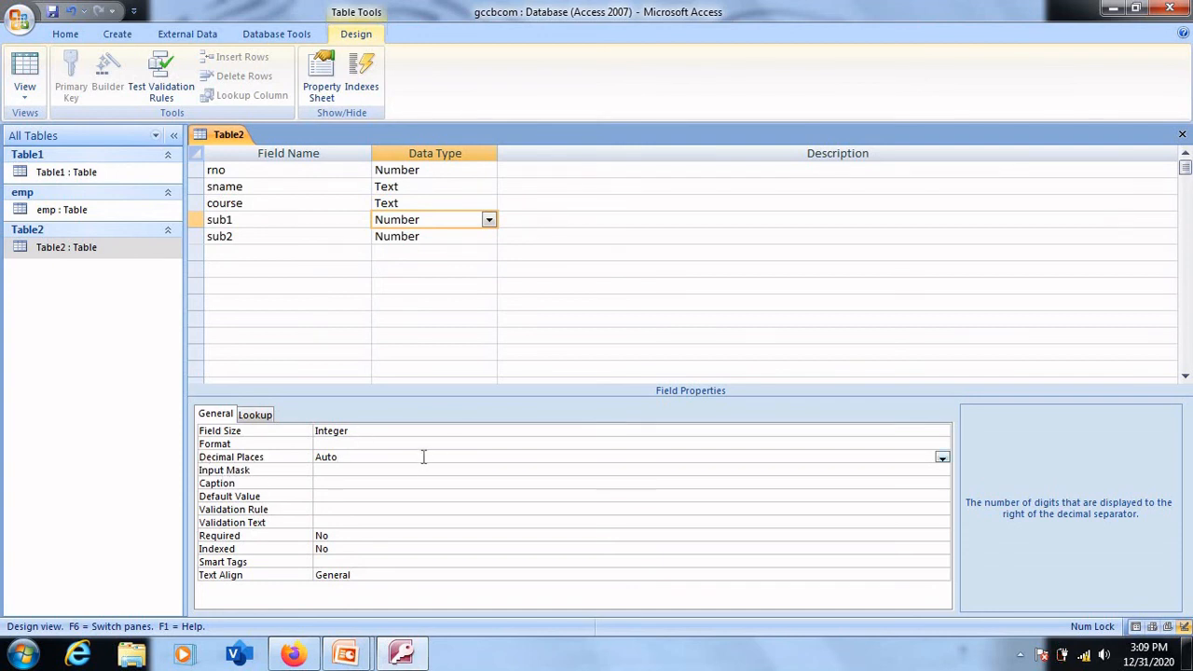
left_click(942, 457)
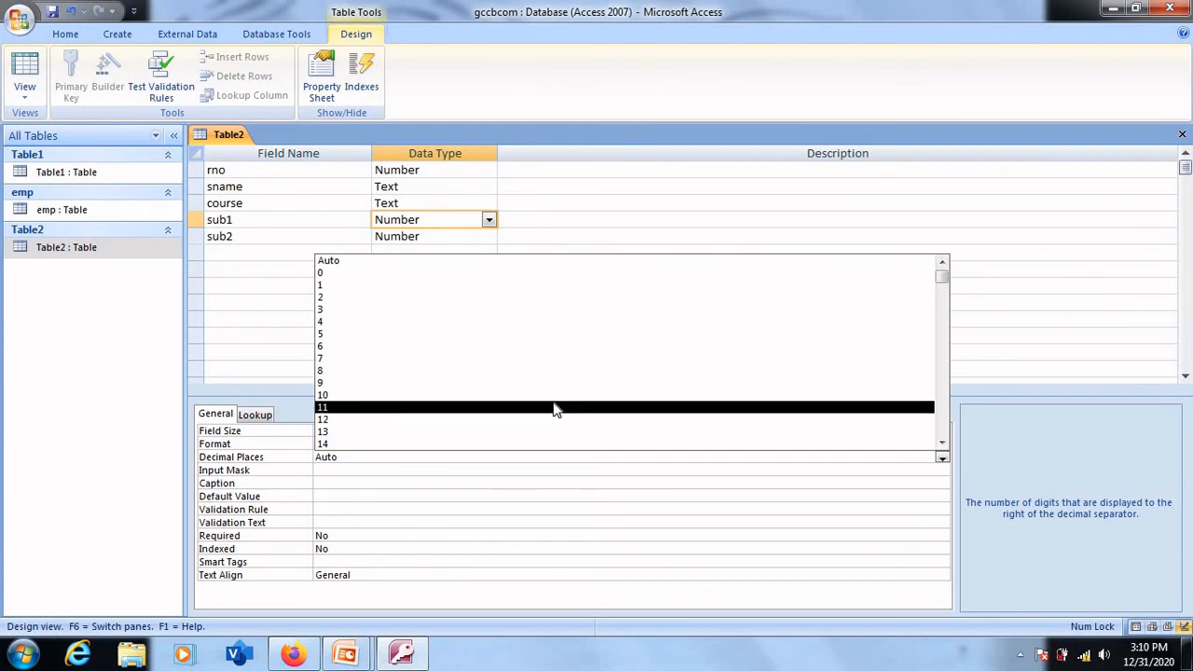
left_click(540, 200)
left_click(448, 237)
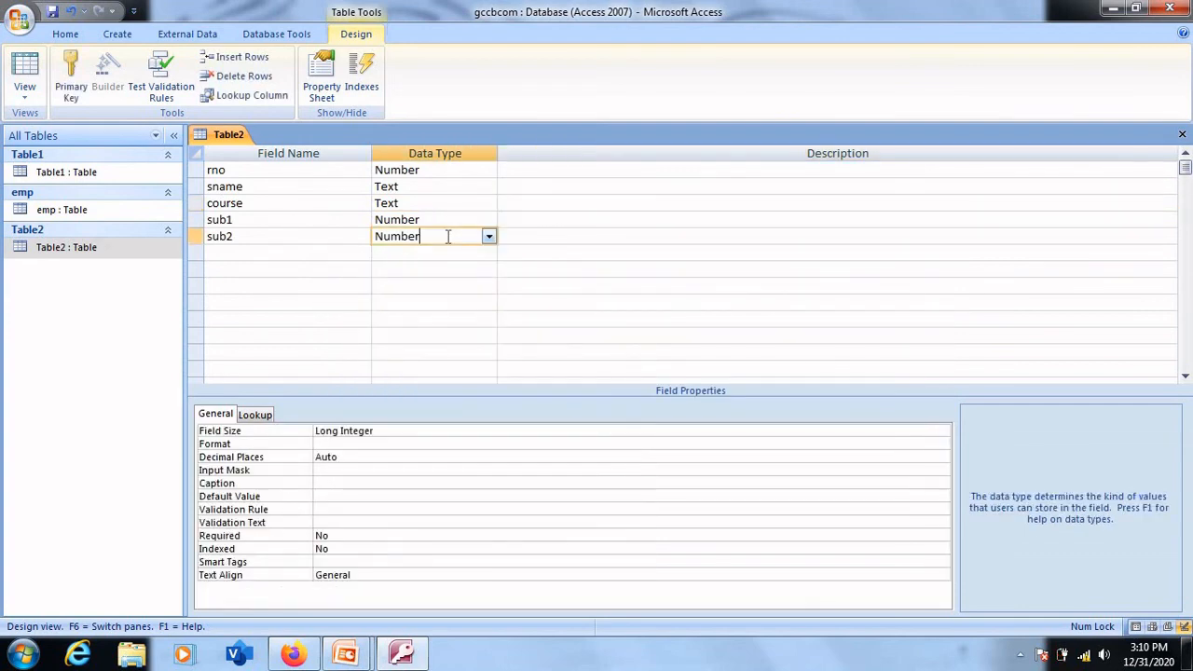
left_click(422, 170)
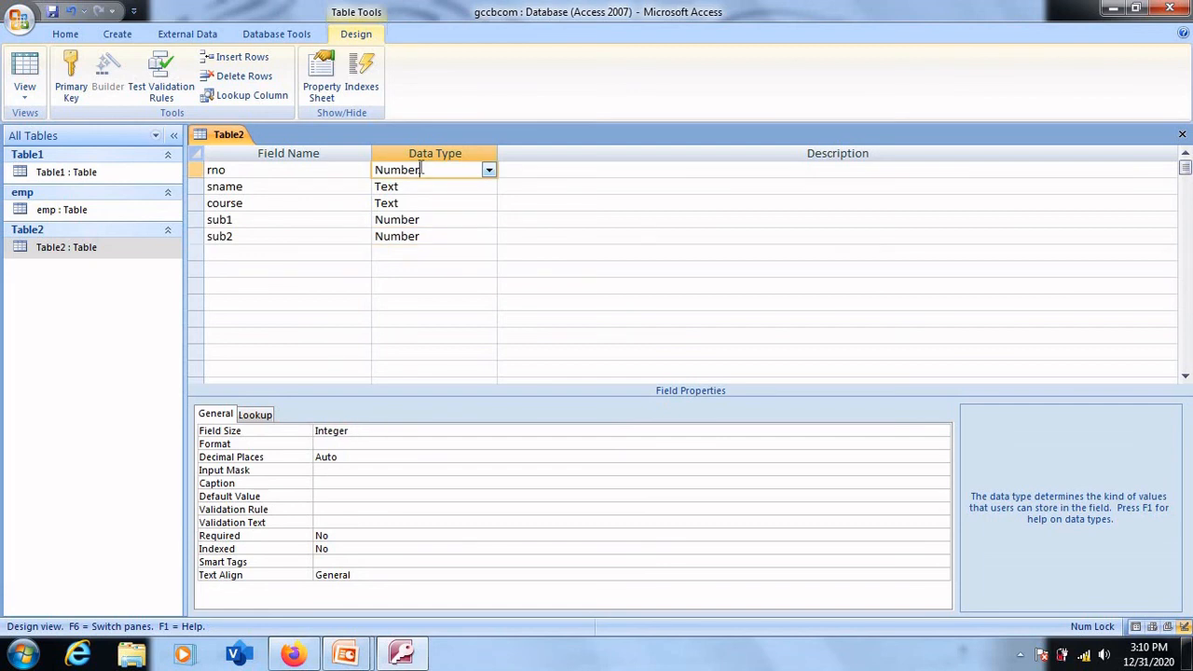
left_click(434, 221)
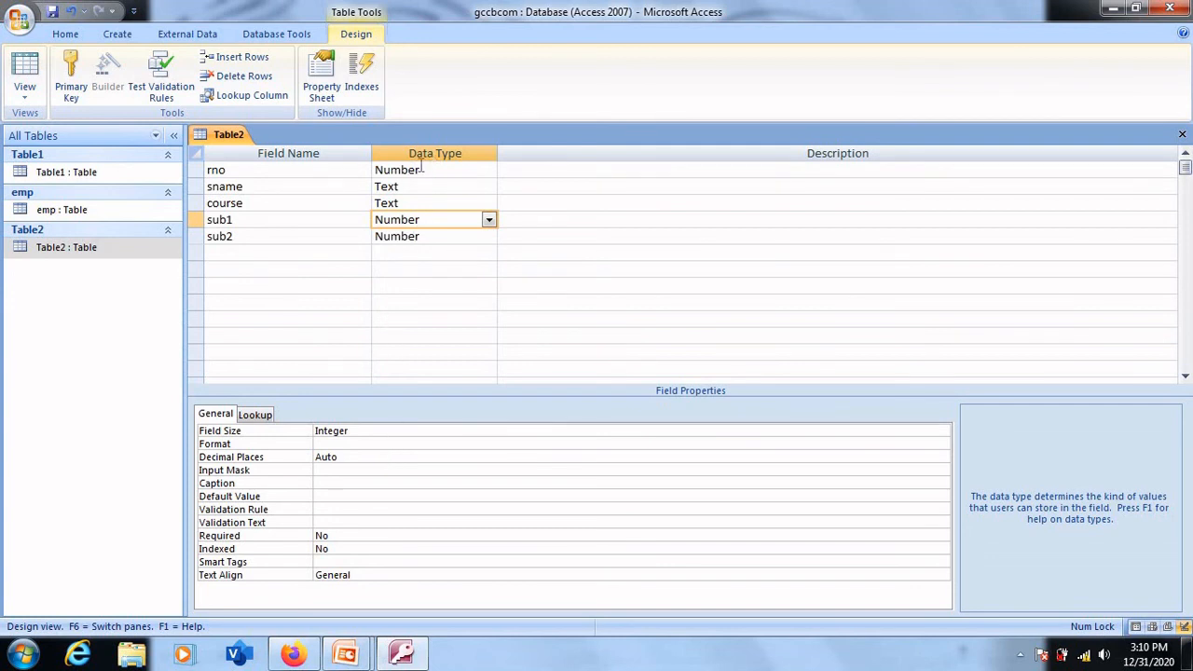
- Examine the full list of decimal places options for sub1 and recheck the sub1 and sub2 field sizes
left_click(371, 458)
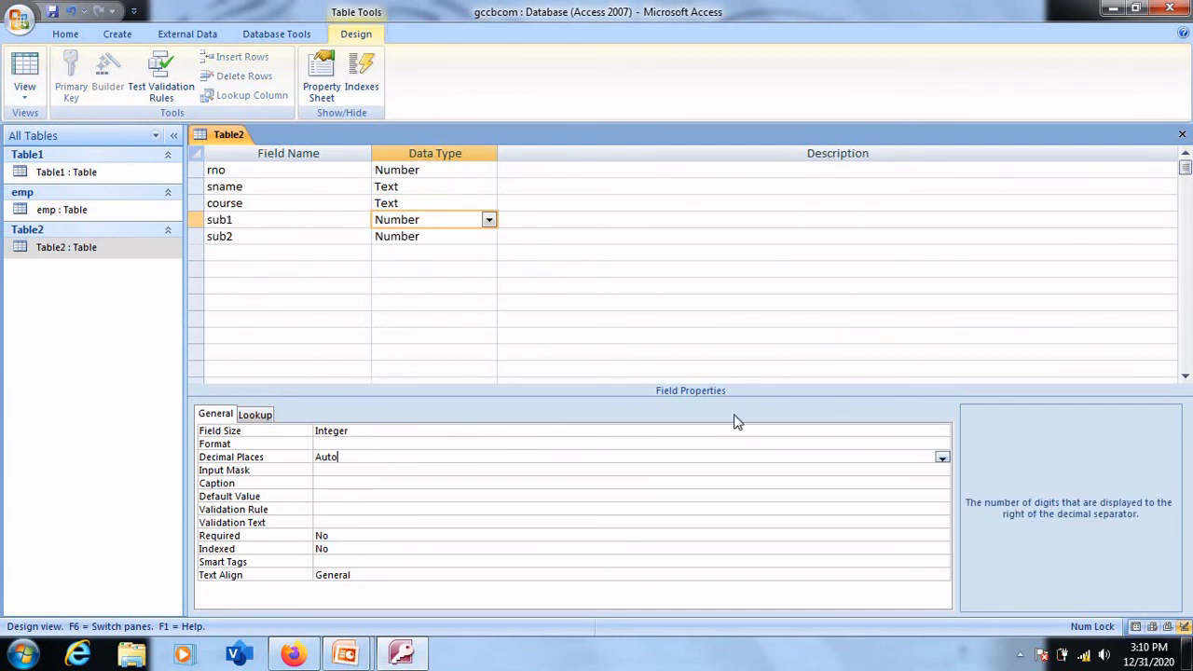
left_click(943, 459)
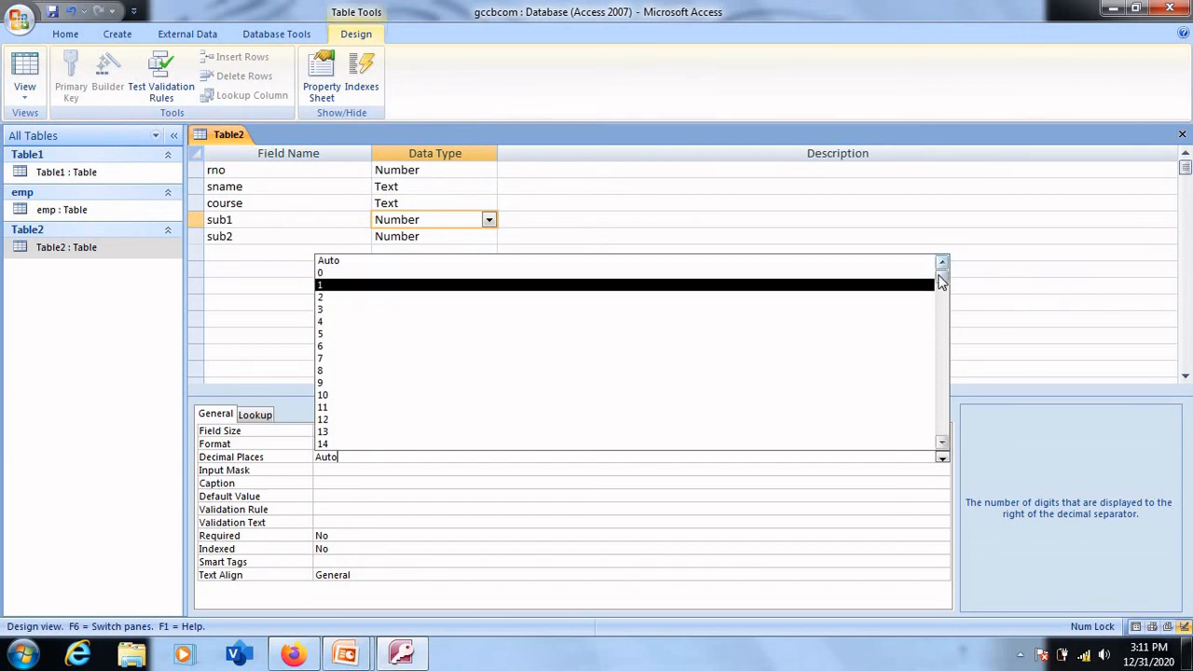
scroll(955, 429, "down", 1)
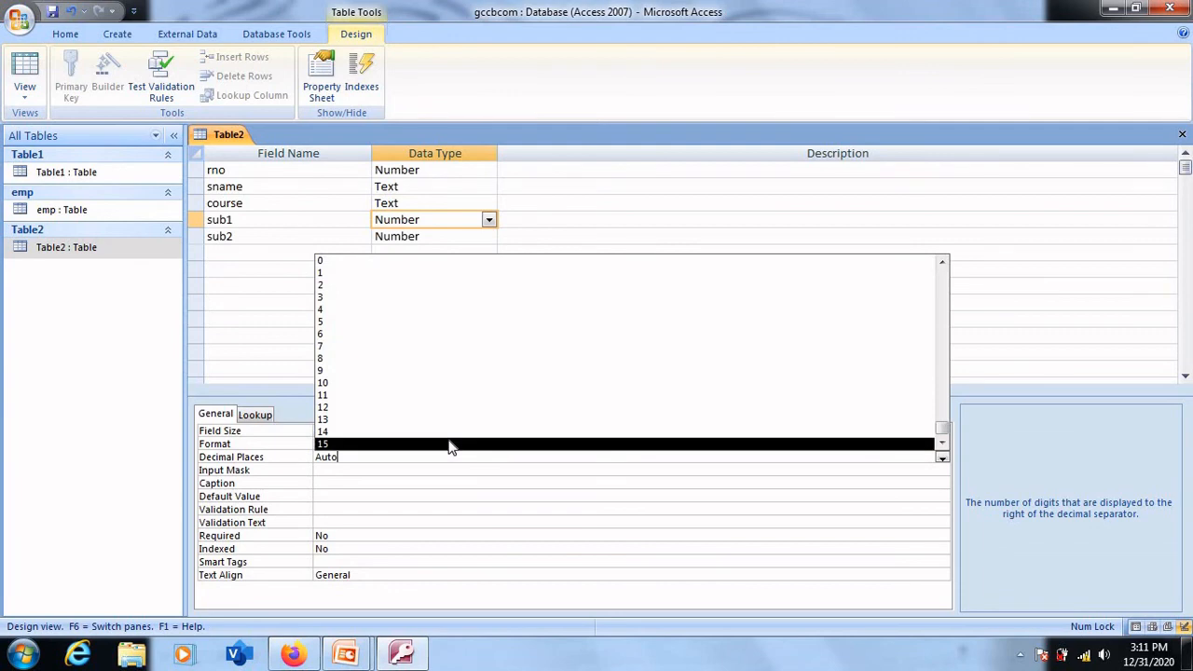
left_click(277, 306)
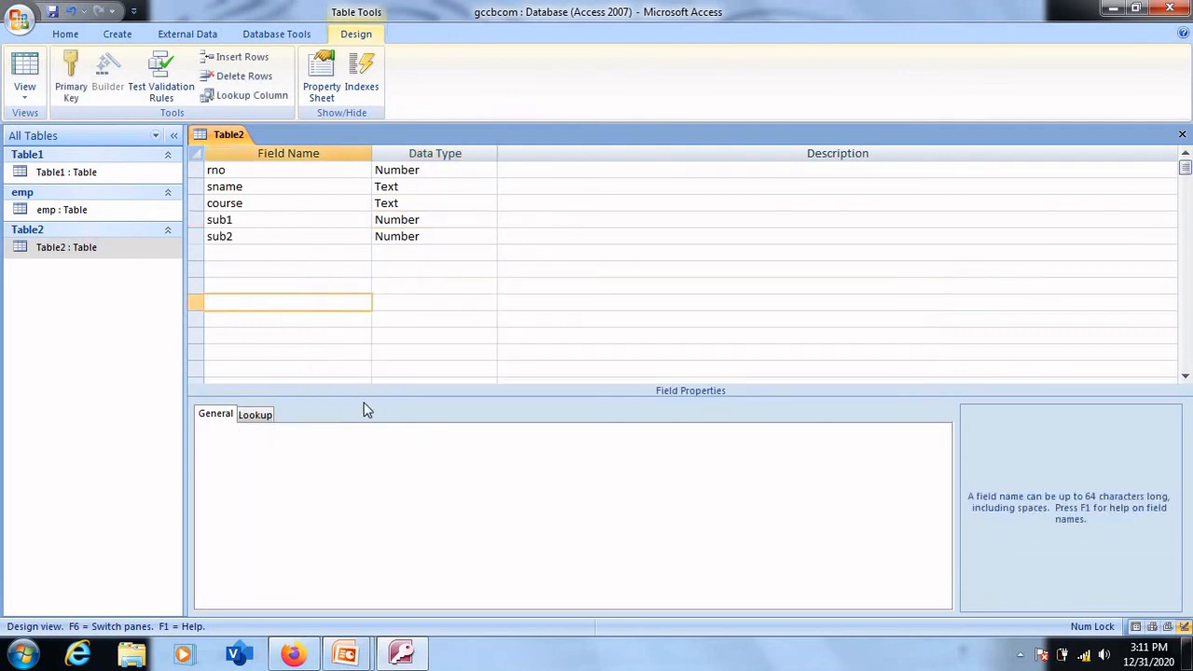
left_click(418, 220)
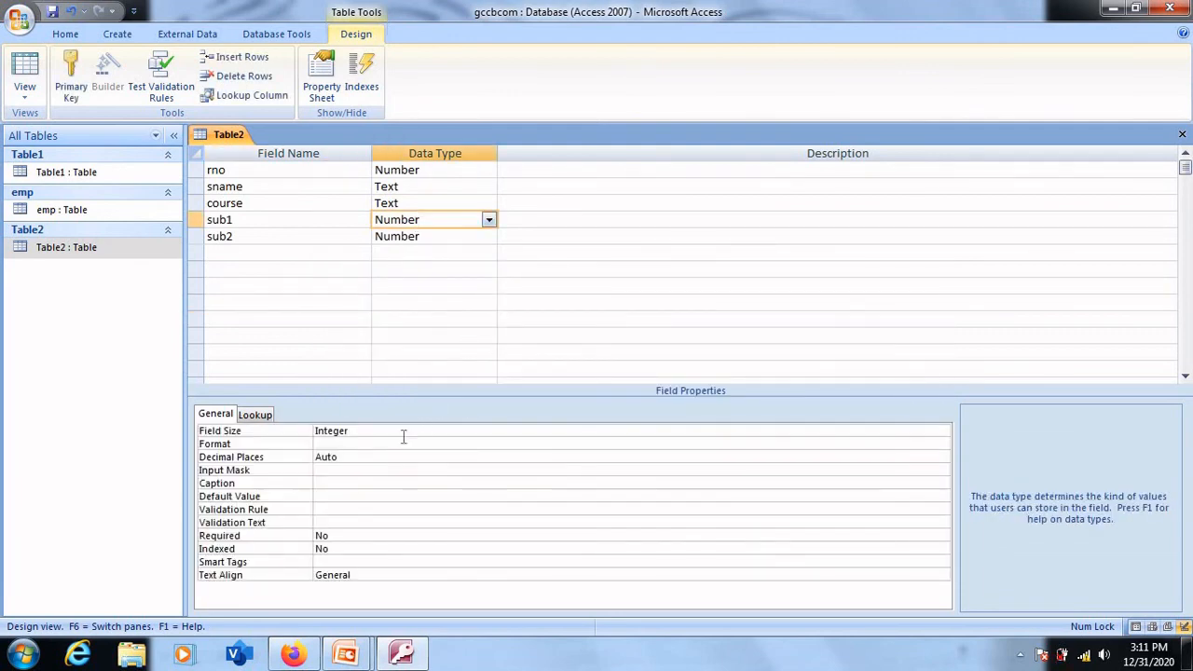
left_click(436, 238)
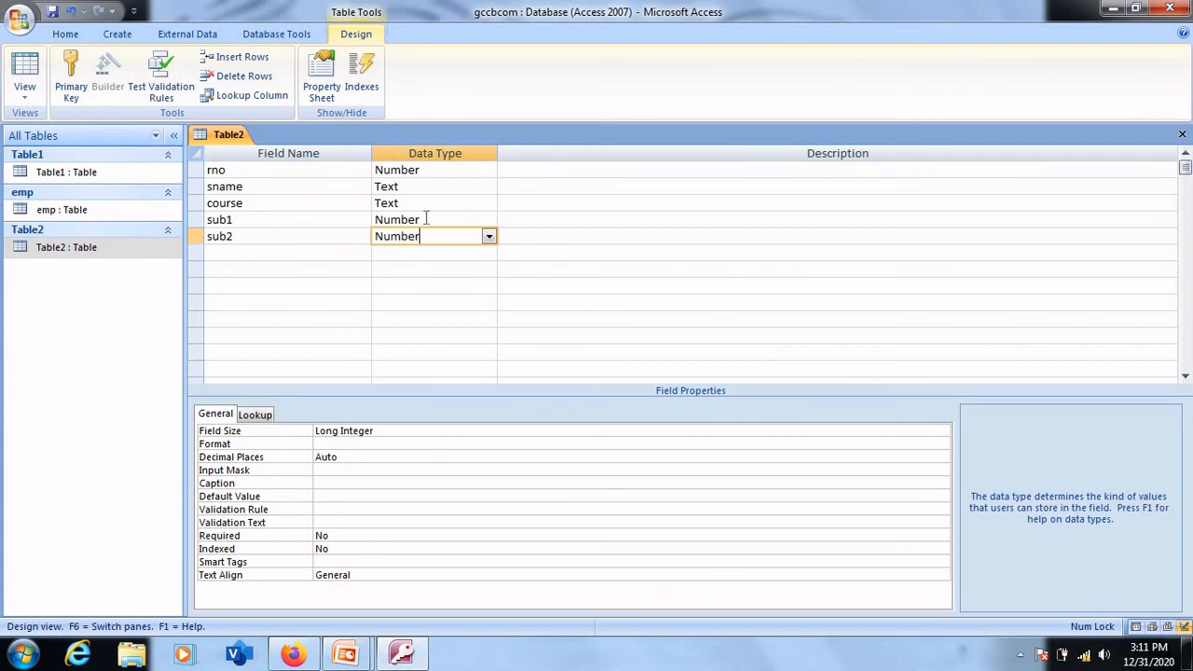
left_click(425, 218)
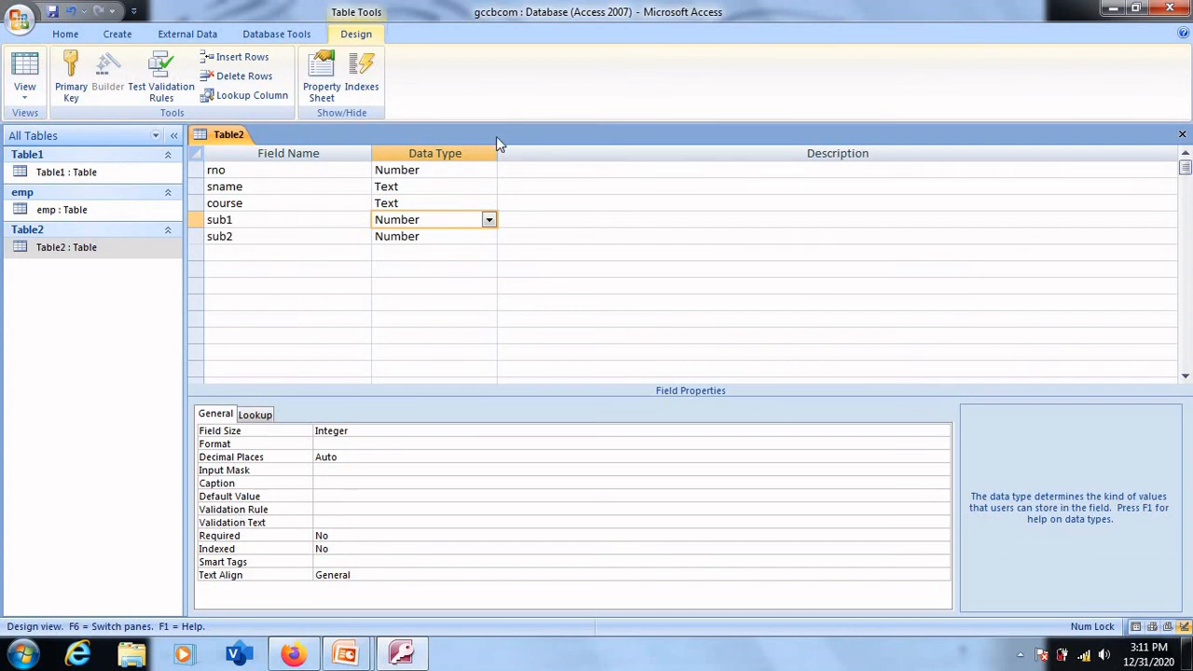
- Give the rno field the validation rule >0
left_click(428, 169)
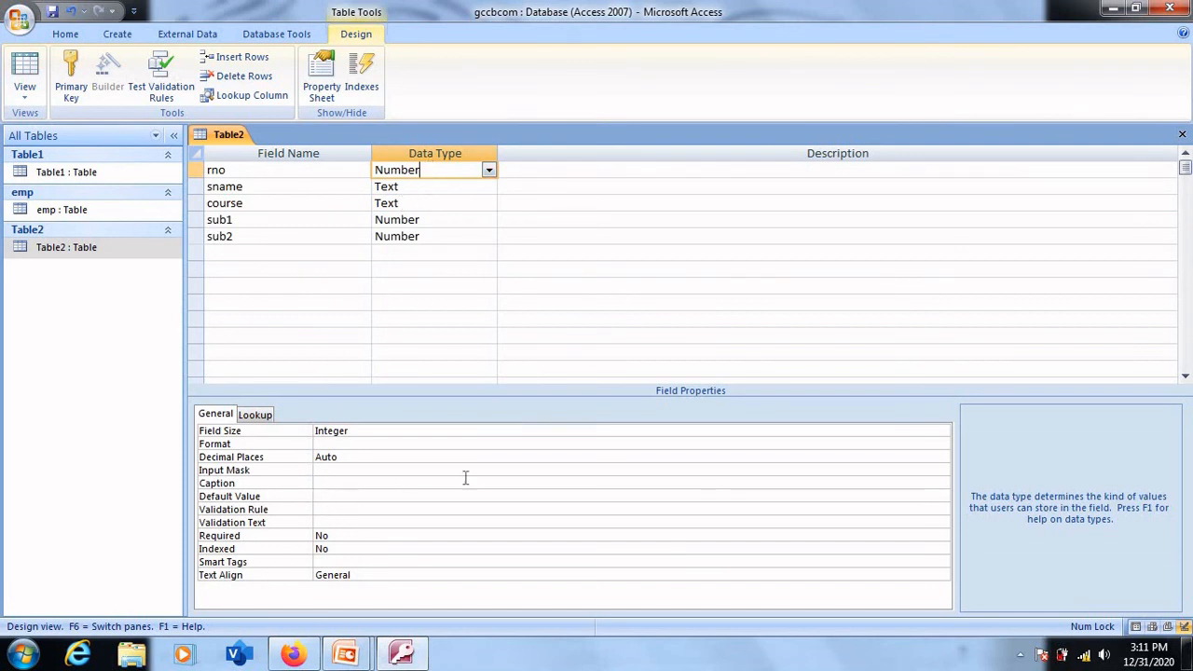
left_click(345, 508)
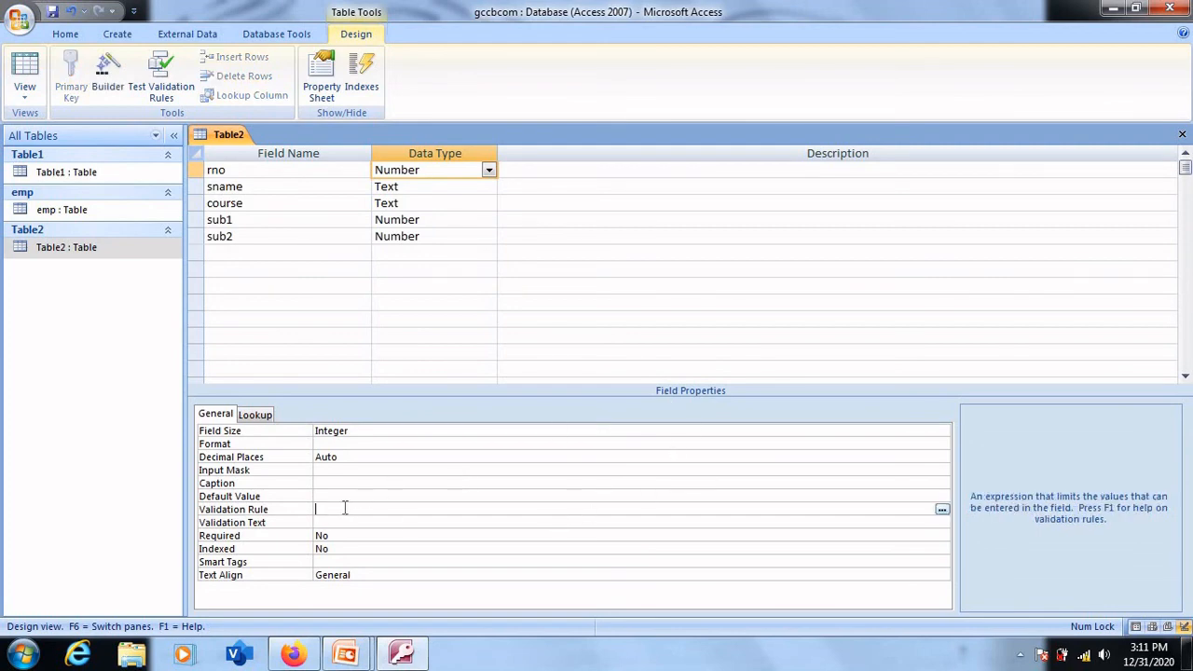
type(">0")
- Give the sub1 field the validation rule between 0 and 100
left_click(435, 224)
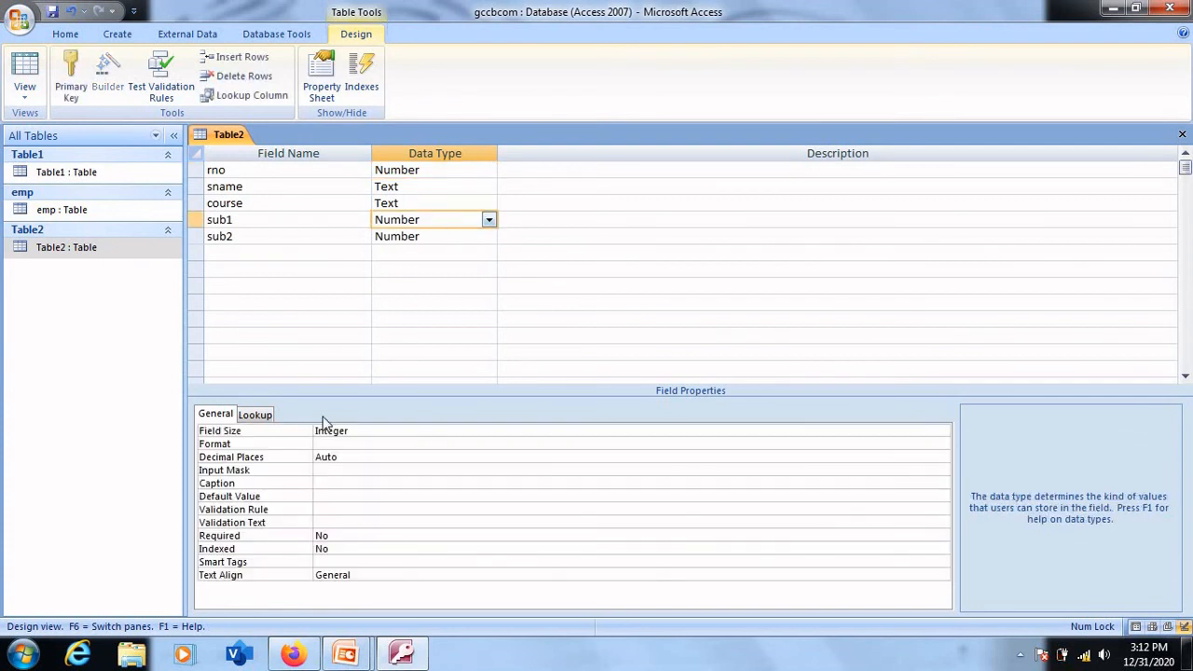
left_click(333, 509)
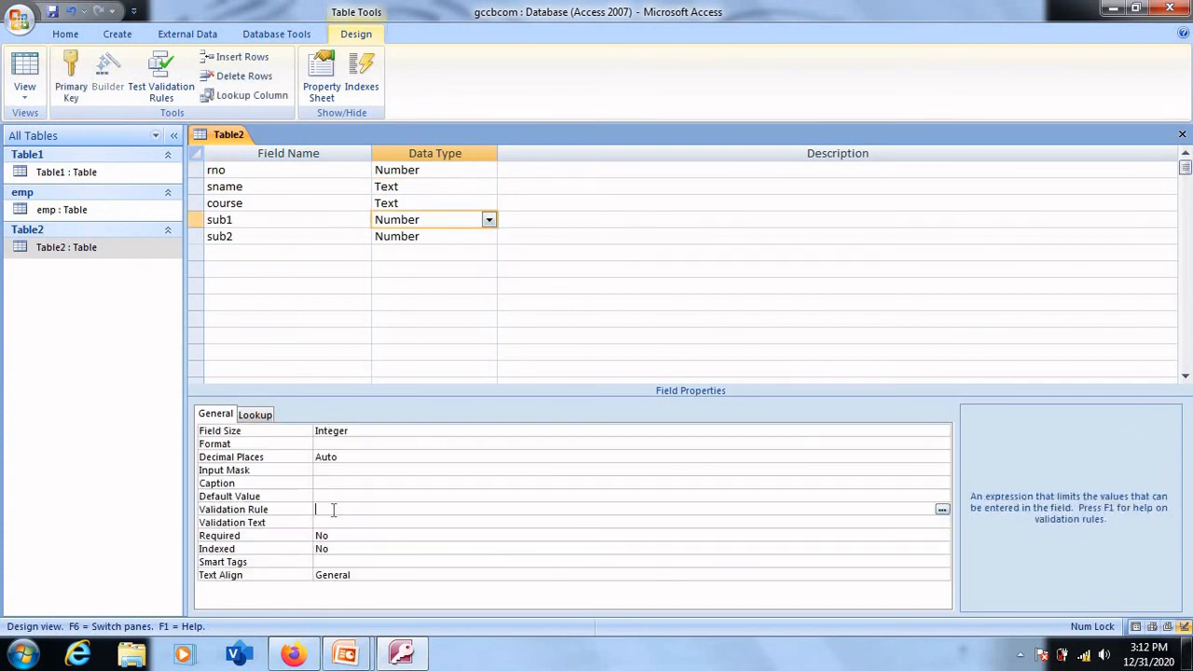
type("be")
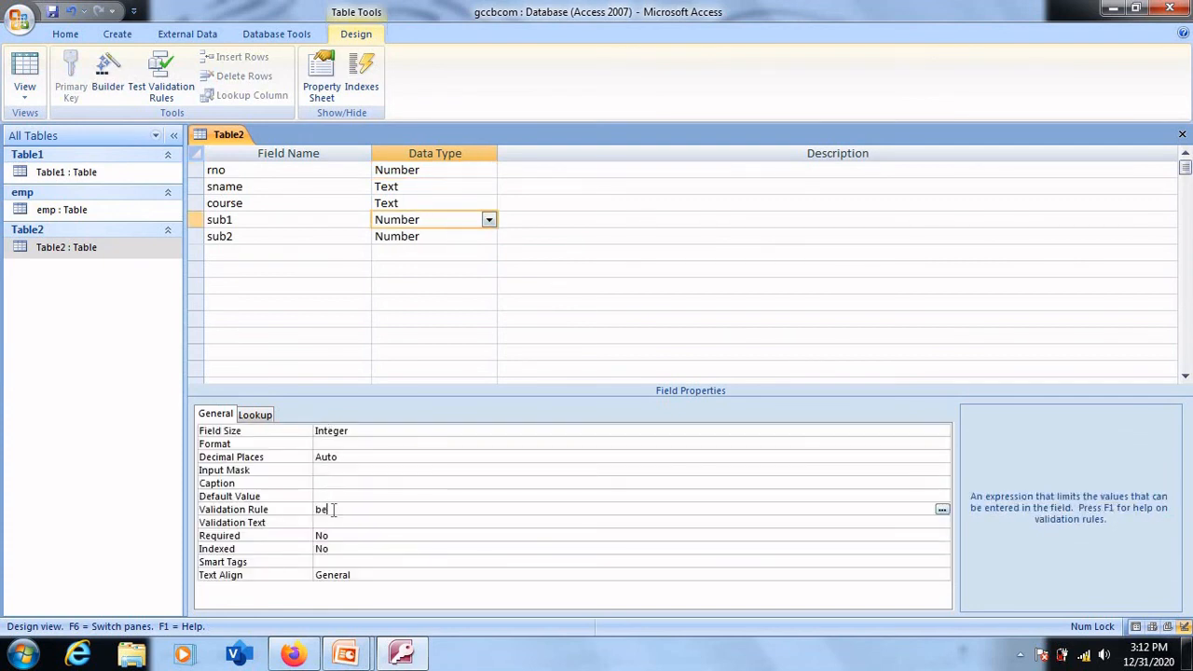
type("tween 0 and 100")
- Give the sub2 field the validation rule between 0 and 100
left_click(434, 239)
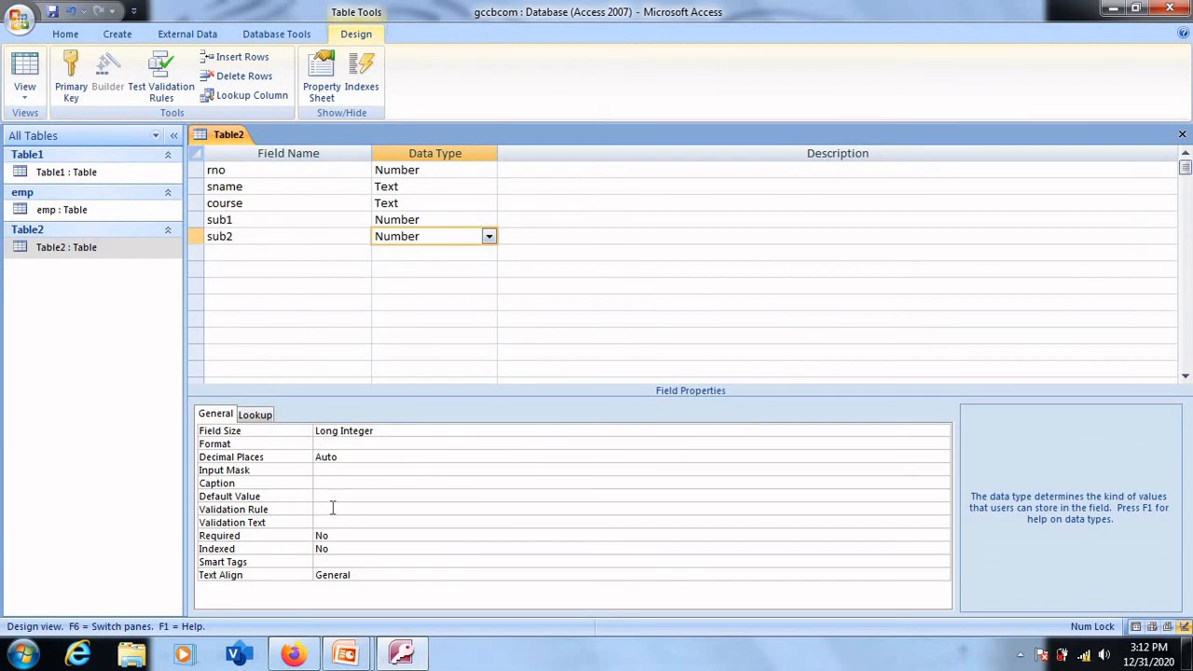
left_click(332, 509)
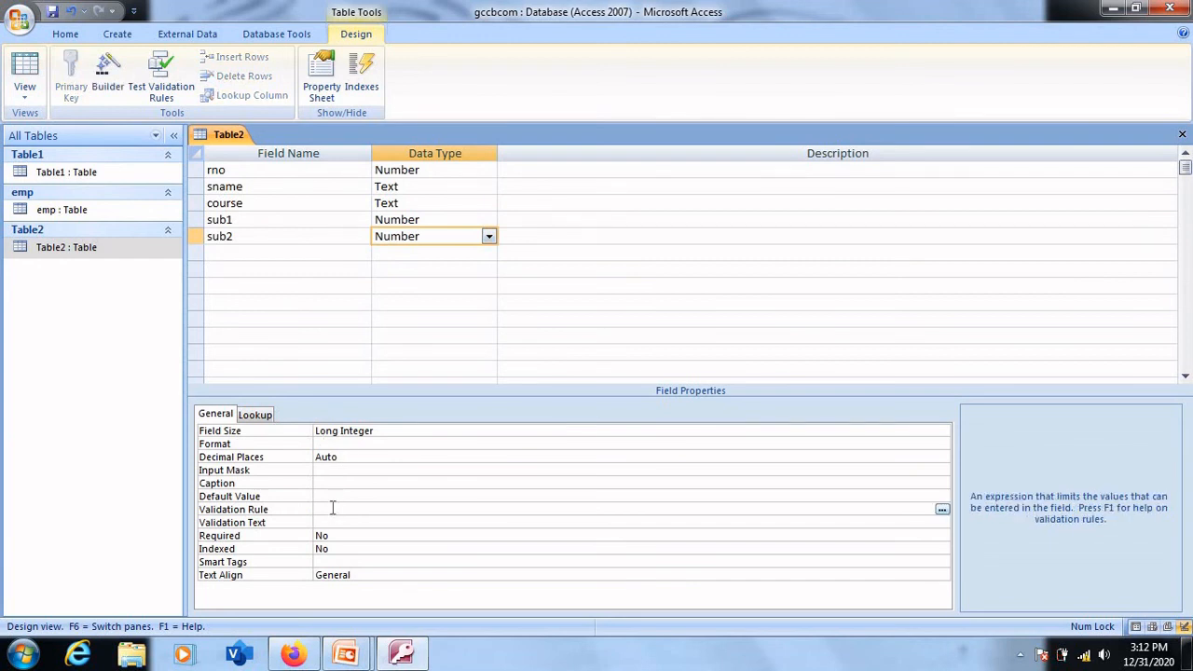
type("between 0 and 100")
left_click(418, 494)
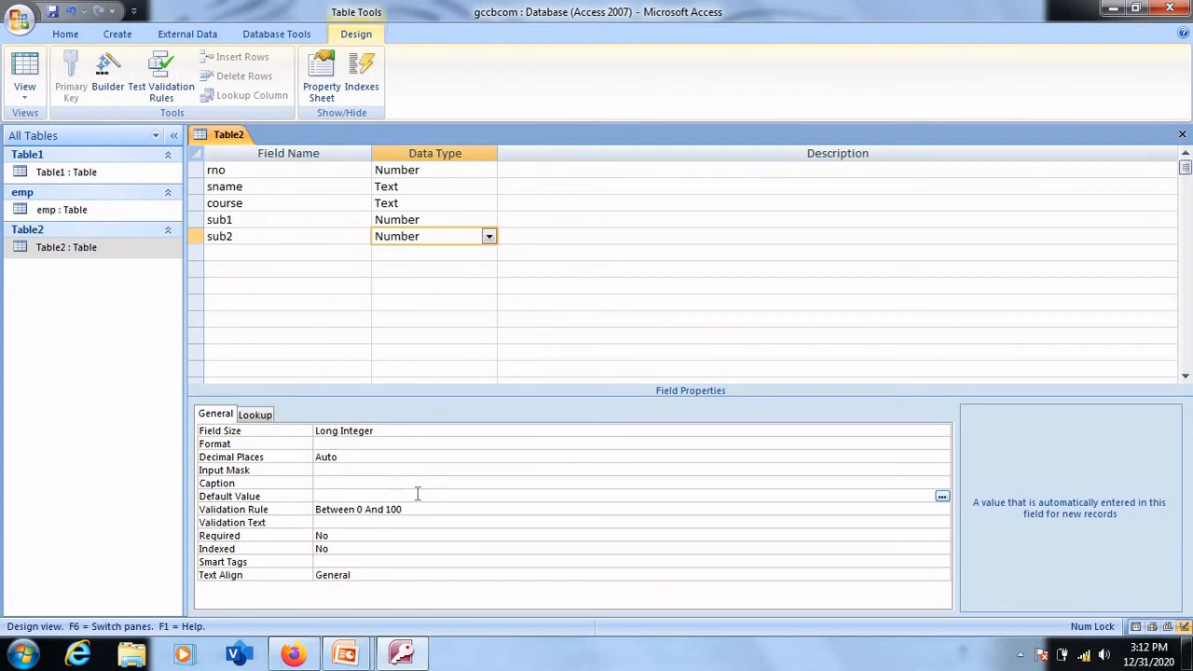
- Look at the Validation Text property and the Required options of the sub2 field
left_click(336, 522)
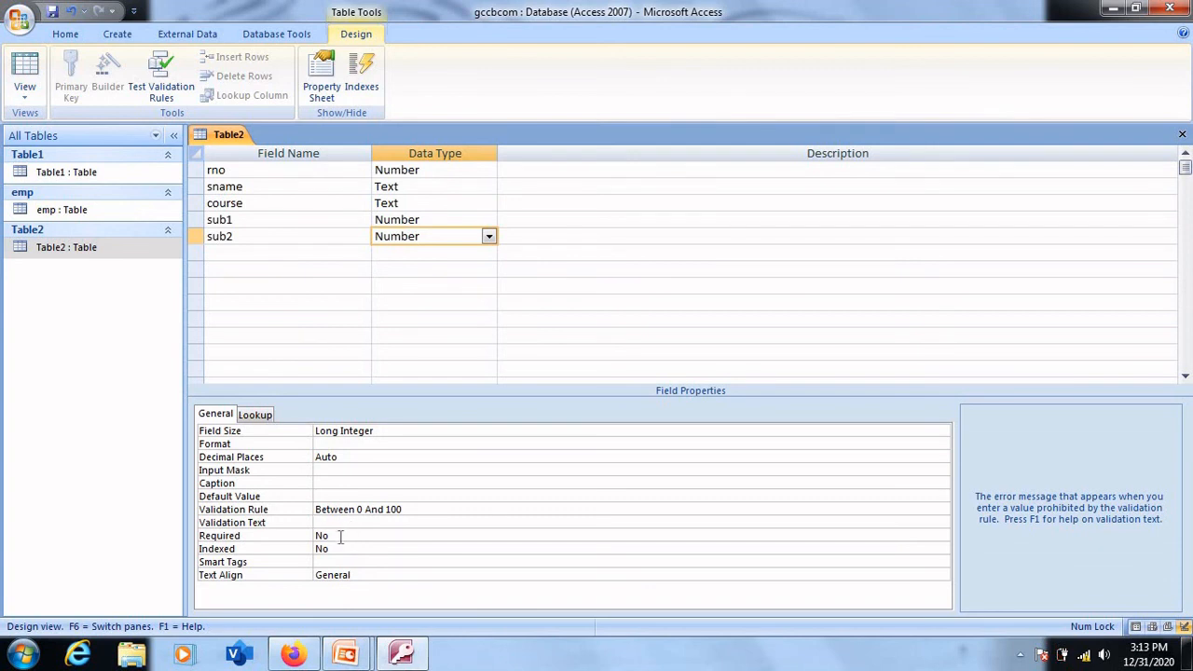
left_click(338, 536)
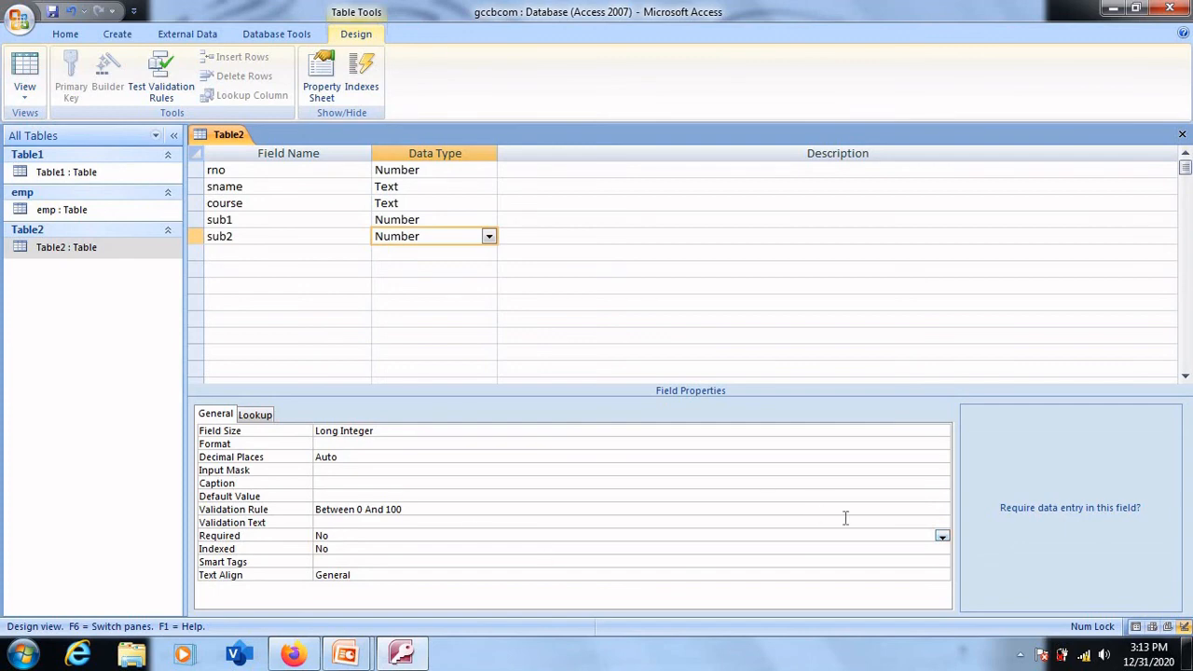
left_click(943, 538)
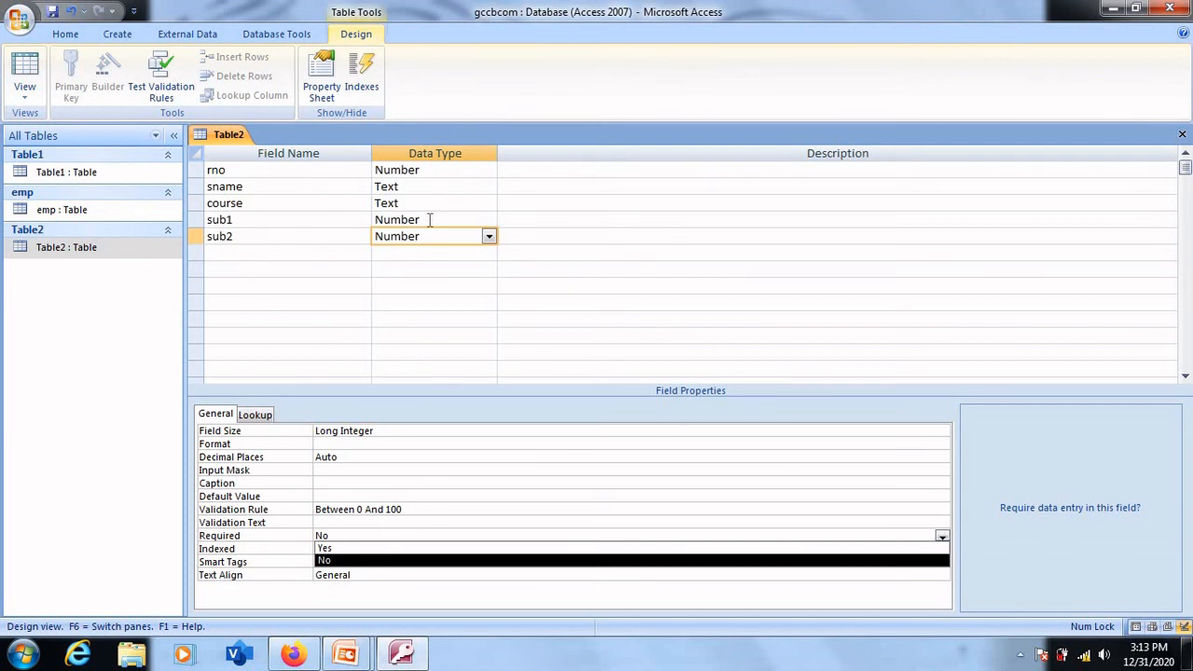
- Set the Required property of sub1 to Yes
left_click(431, 219)
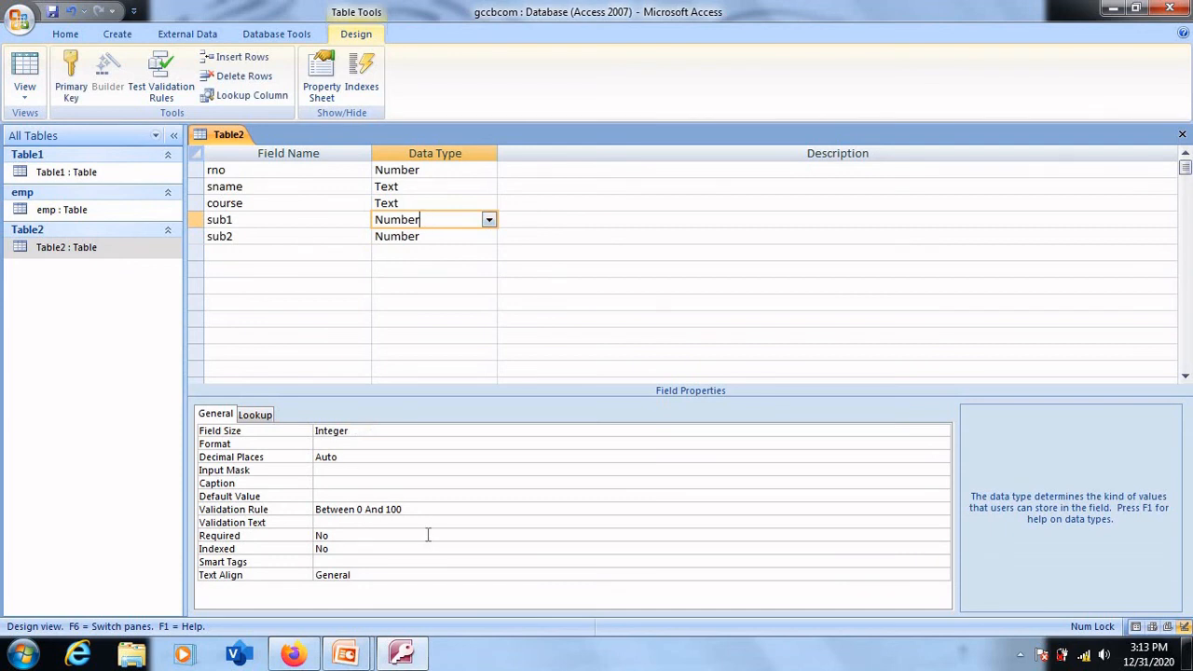
left_click(428, 535)
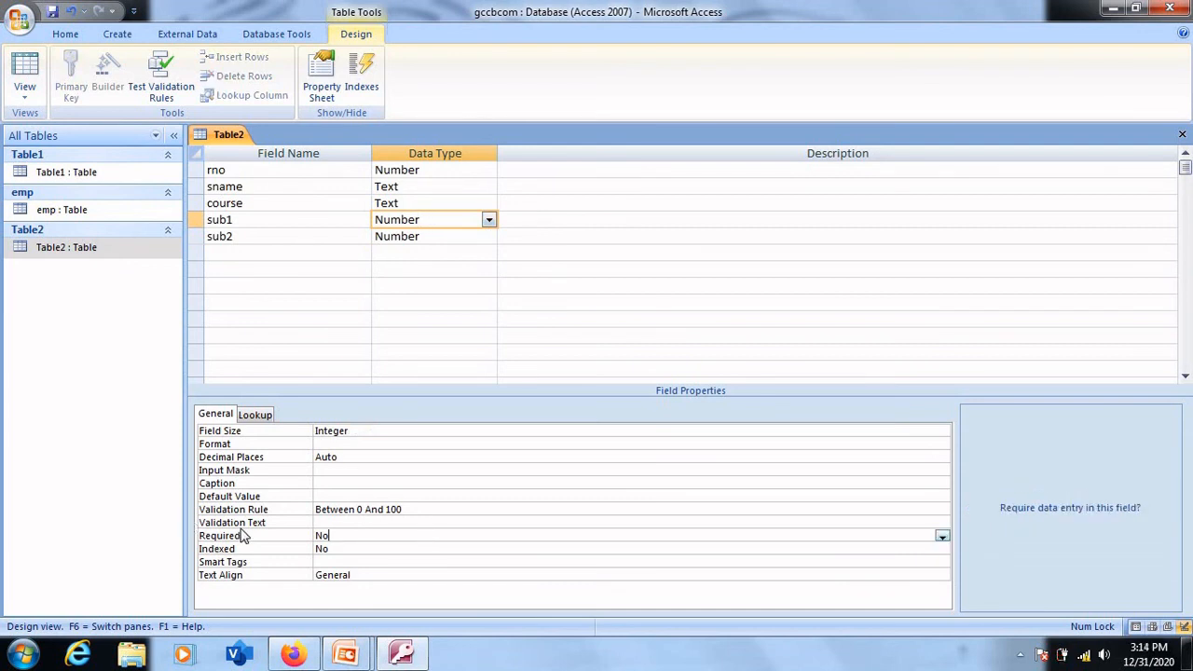
left_click(942, 536)
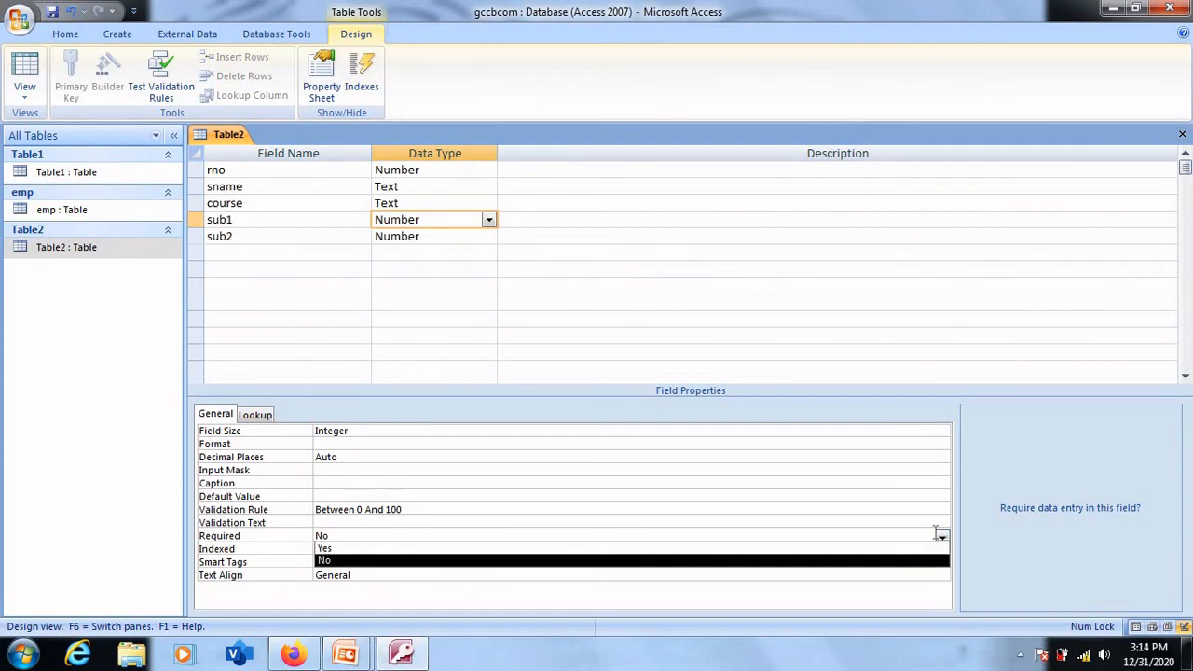
left_click(469, 549)
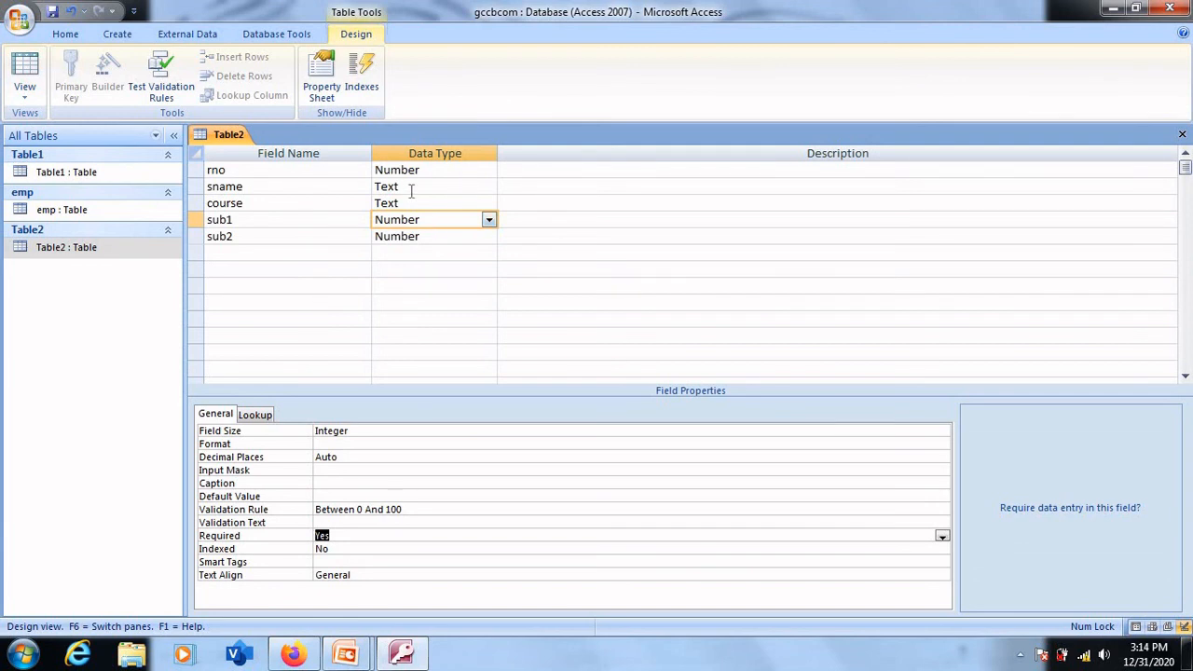
- Check the field size of sname and the field properties of rno
left_click(410, 187)
left_click(352, 432)
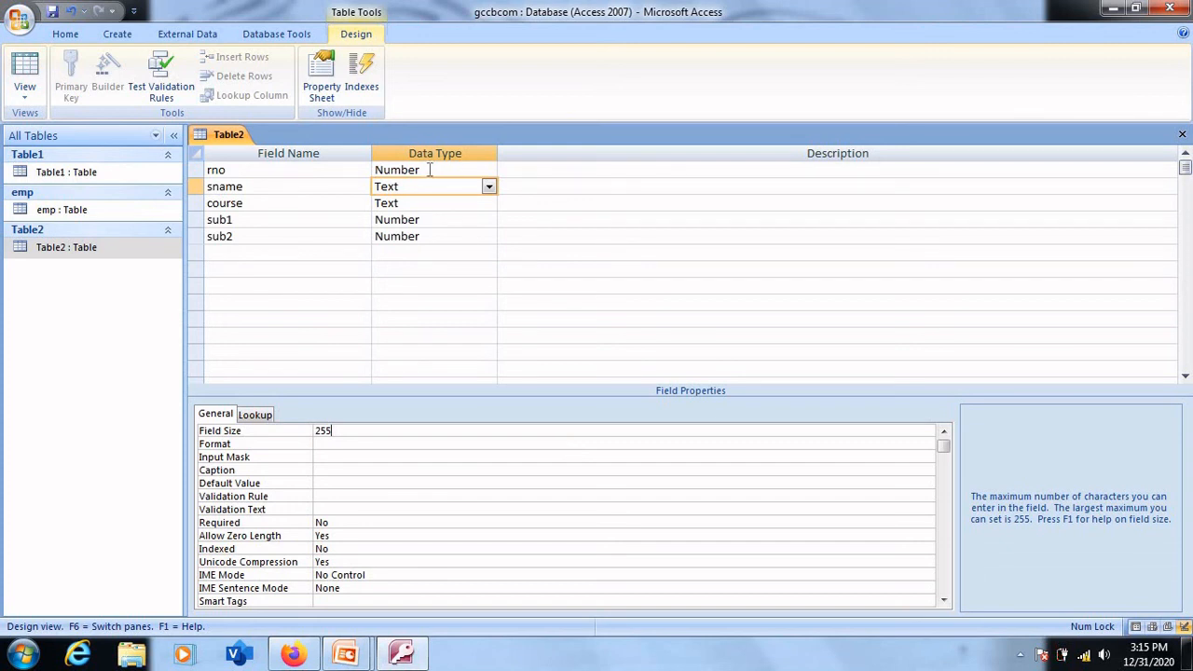
left_click(429, 169)
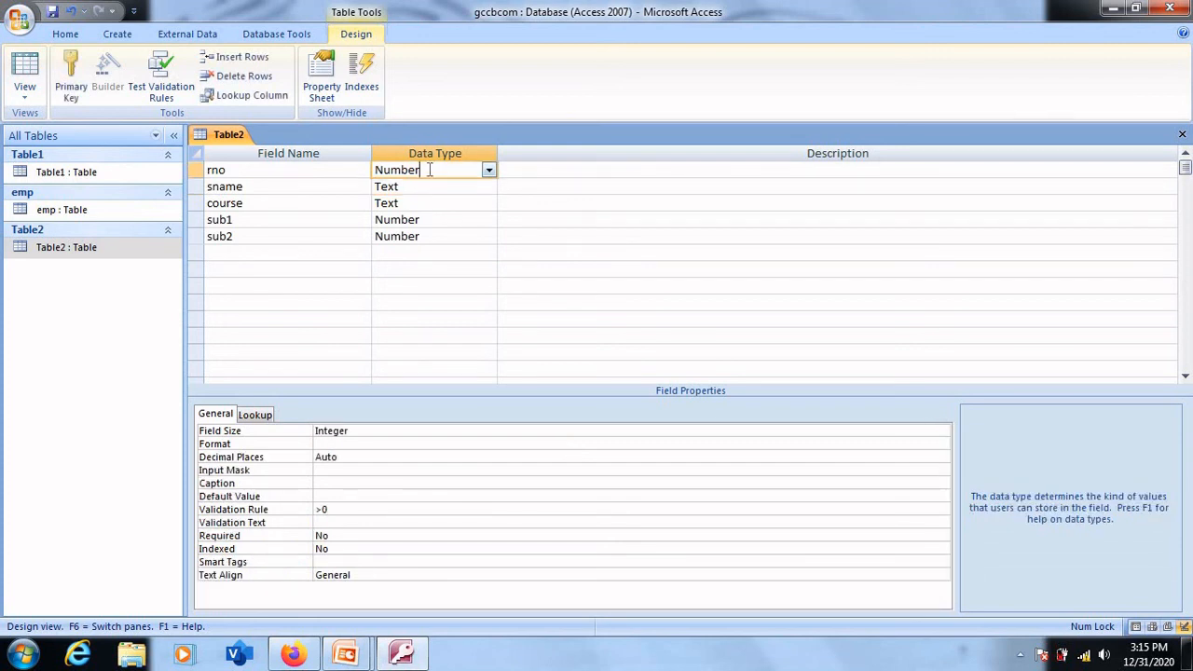